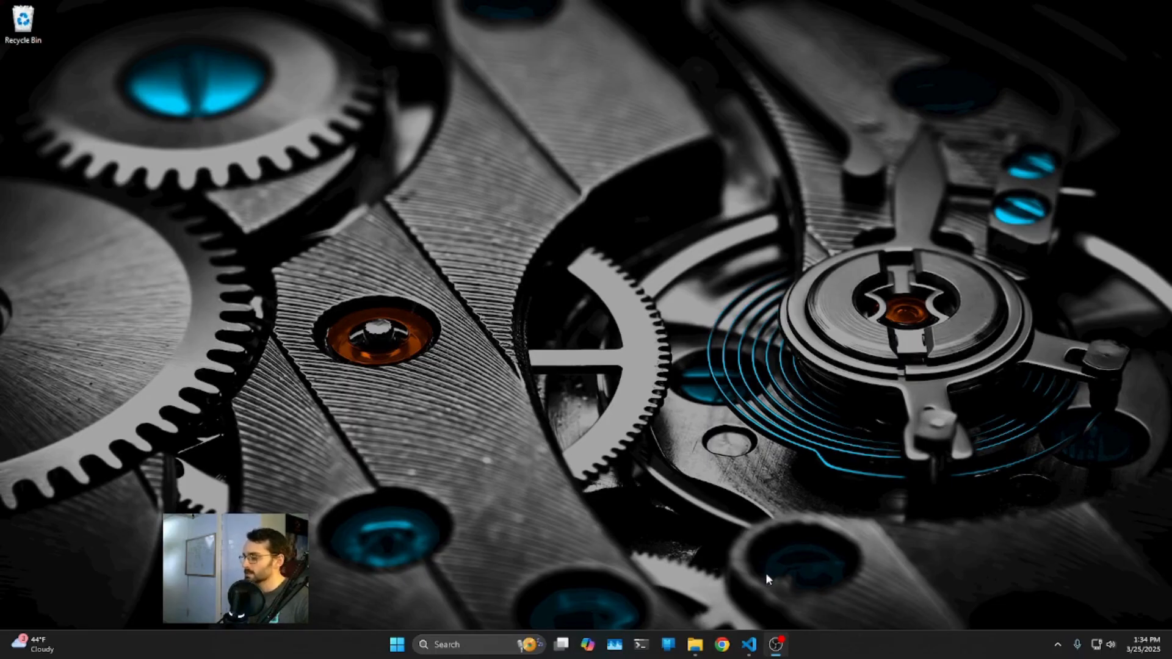
In File Explorer, run the start-windows batch file from the runtime folder of HighByte-Intelligence-Hub-4.1.1
{"action": "left_click", "coordinate": [694, 647]}
{"action": "left_click", "coordinate": [386, 117]}
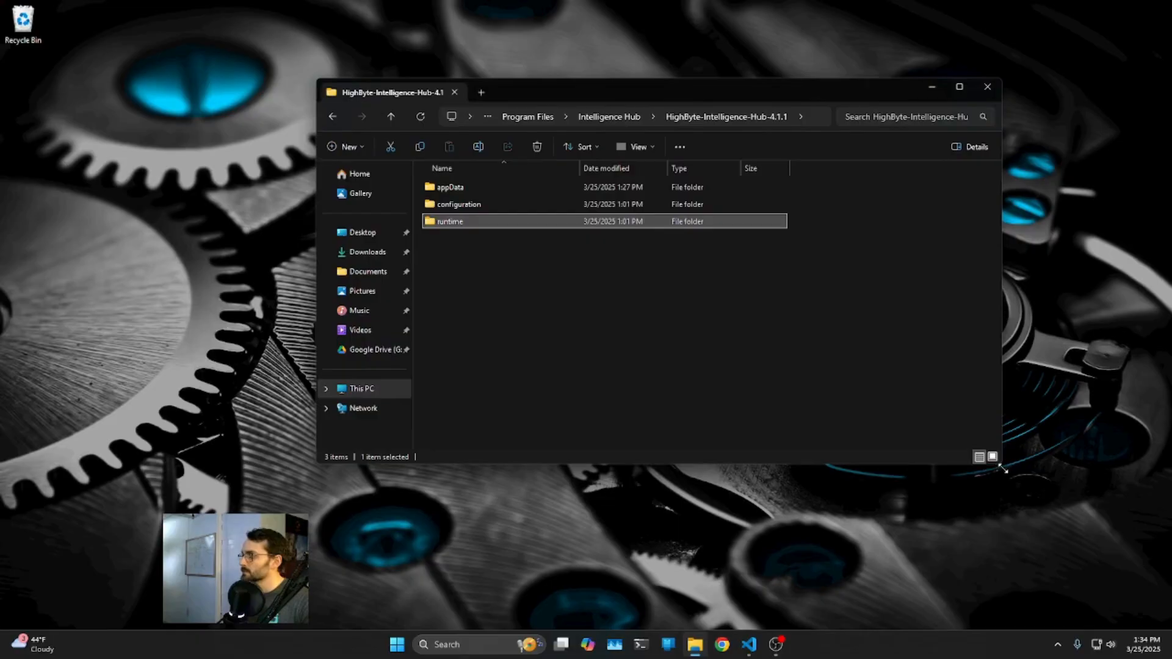
{"action": "left_click_drag", "start_coordinate": [1002, 469], "coordinate": [1012, 486]}
{"action": "left_click", "coordinate": [391, 118]}
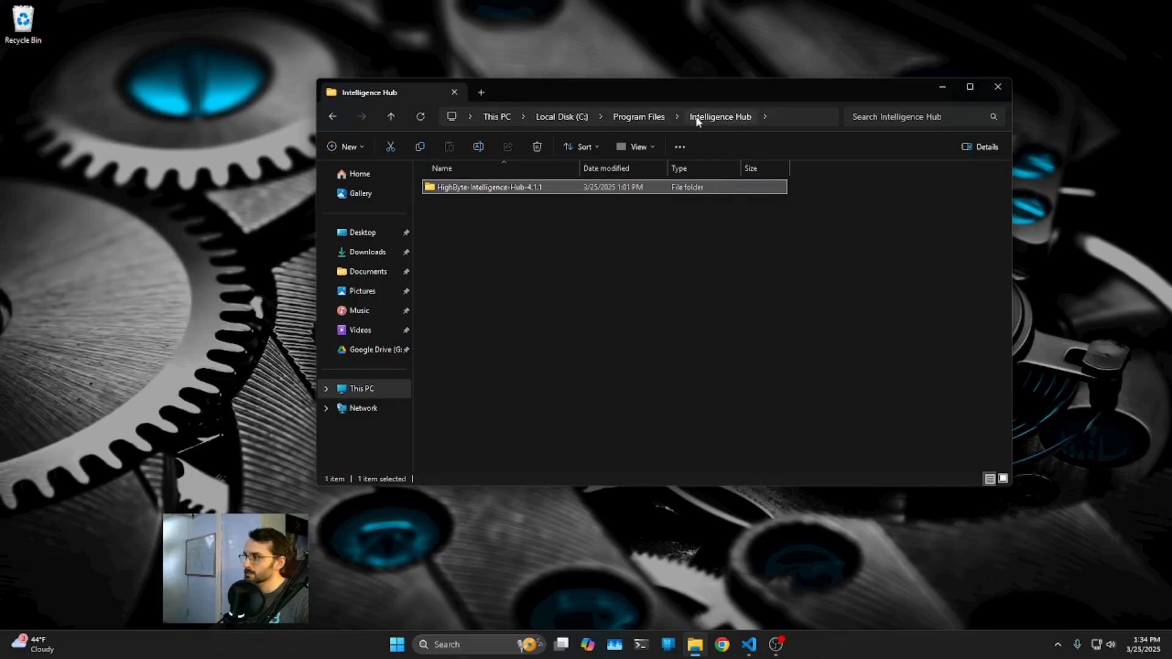
{"action": "left_click", "coordinate": [701, 248]}
{"action": "left_click", "coordinate": [457, 189]}
{"action": "double_click", "coordinate": [457, 189]}
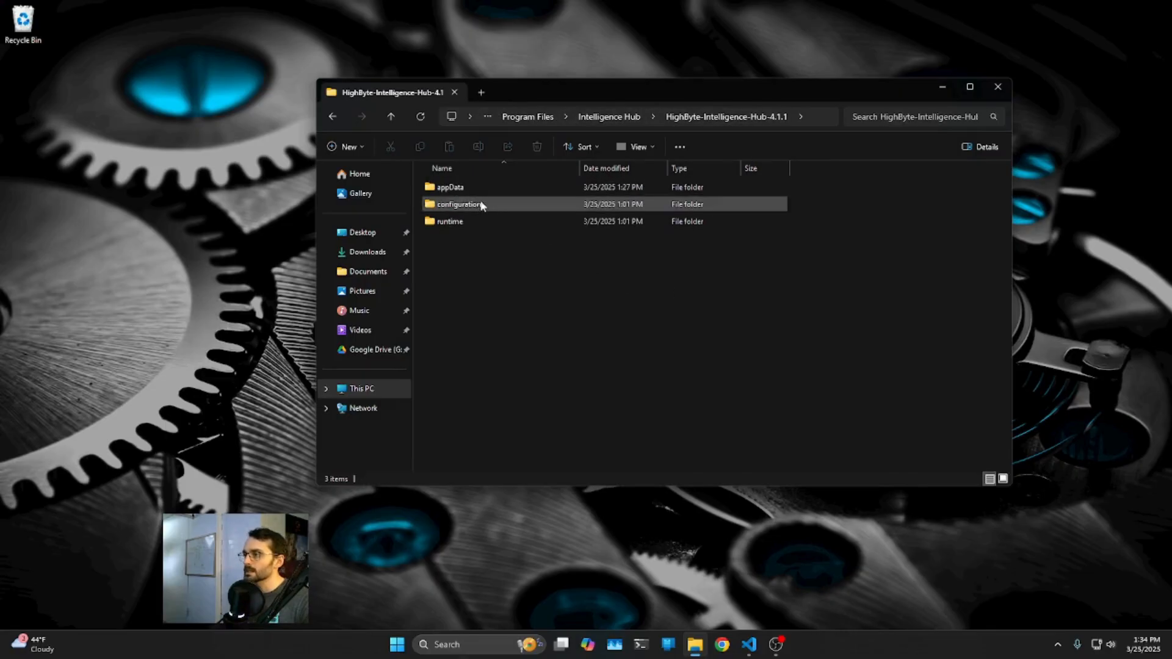
{"action": "double_click", "coordinate": [452, 225]}
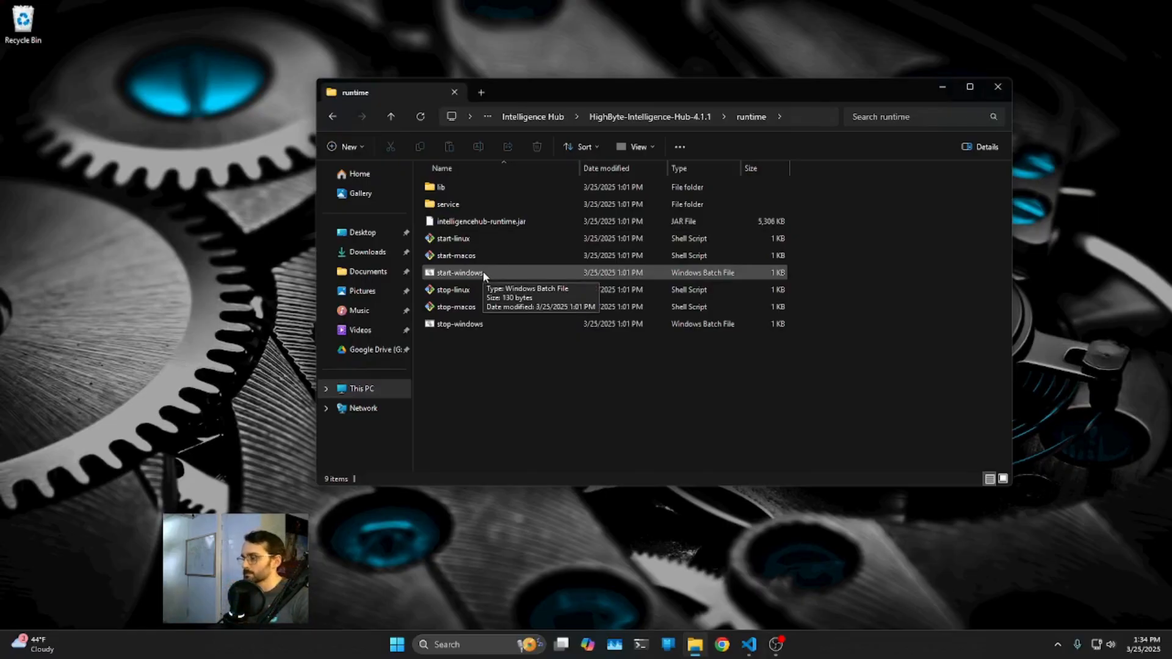
{"action": "double_click", "coordinate": [464, 272]}
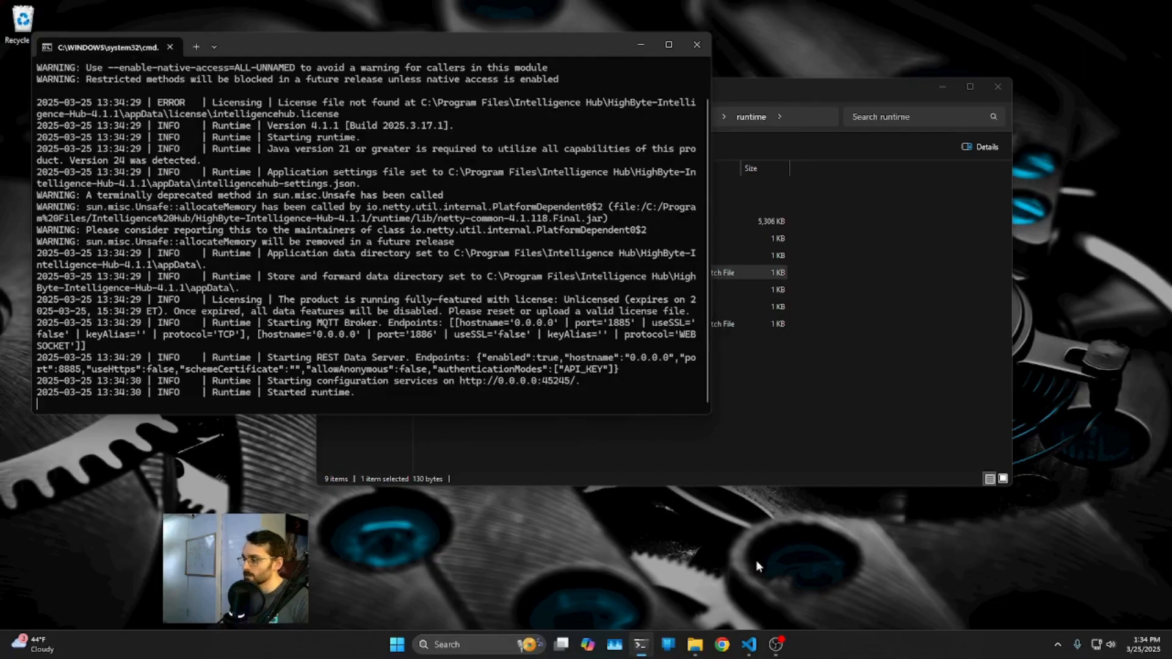
Open Microsoft Edge and get its address bar ready for a new address
{"action": "key", "text": "super"}
{"action": "type", "text": "ed"}
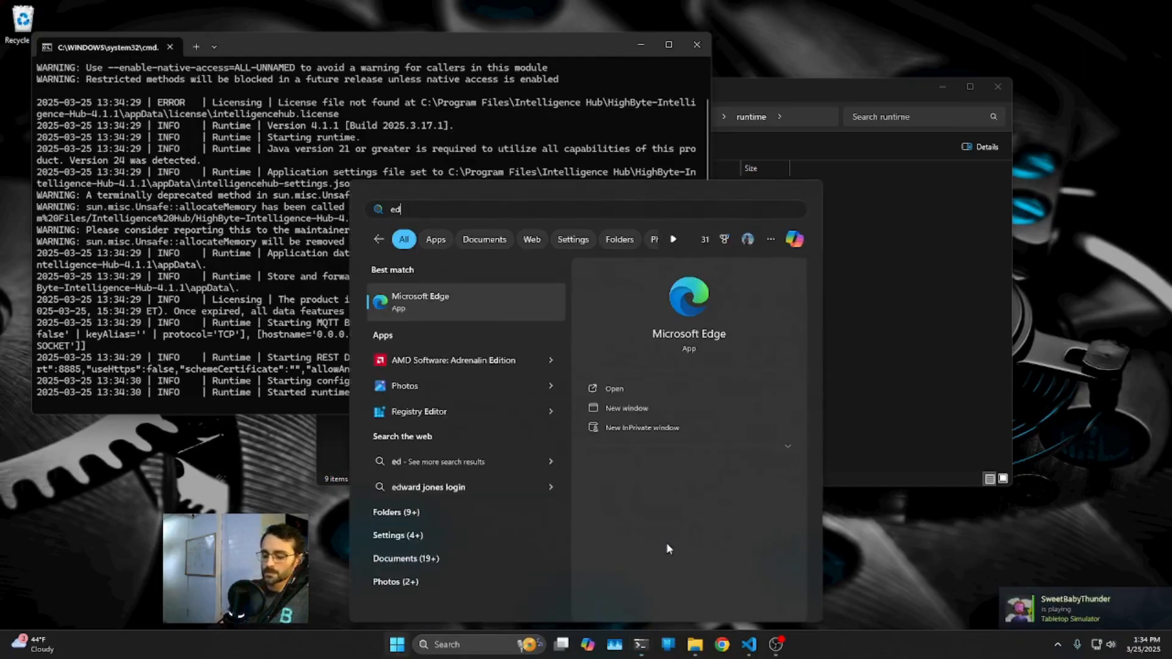
{"action": "key", "text": "Return"}
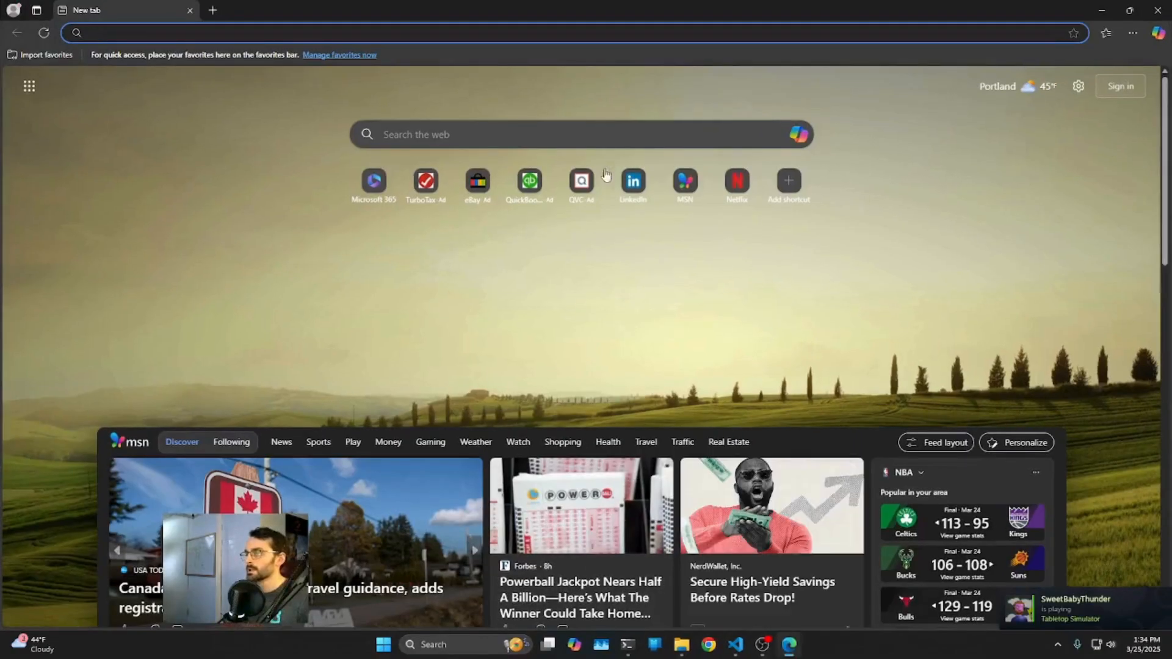
{"action": "left_click", "coordinate": [114, 27]}
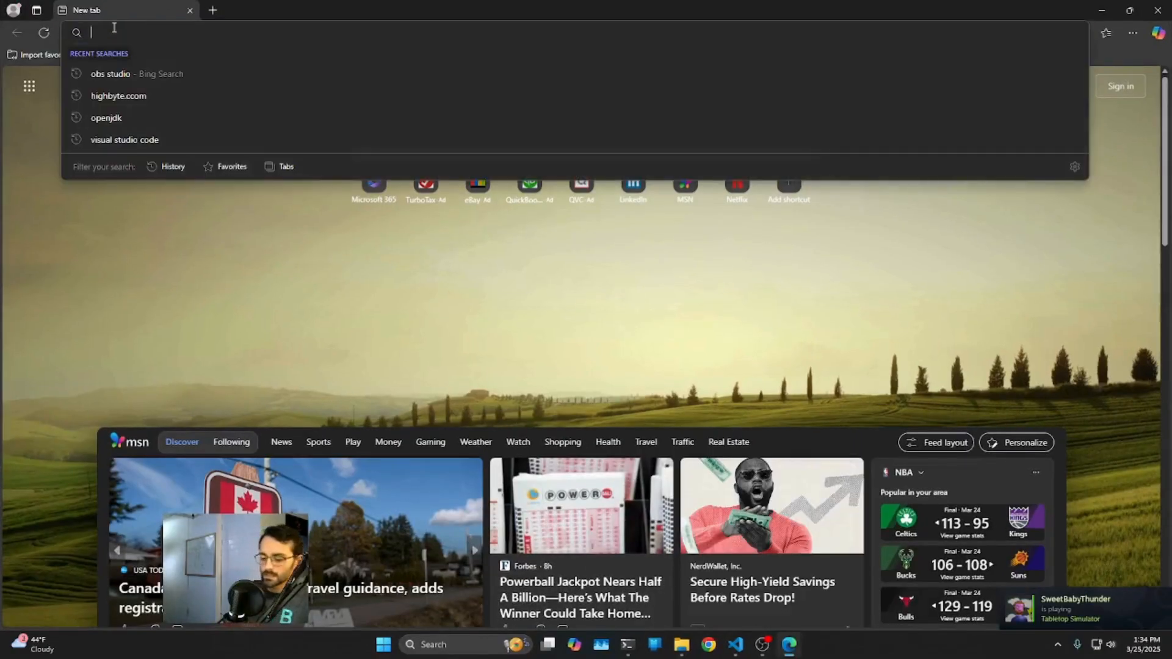
{"action": "type", "text": "127"}
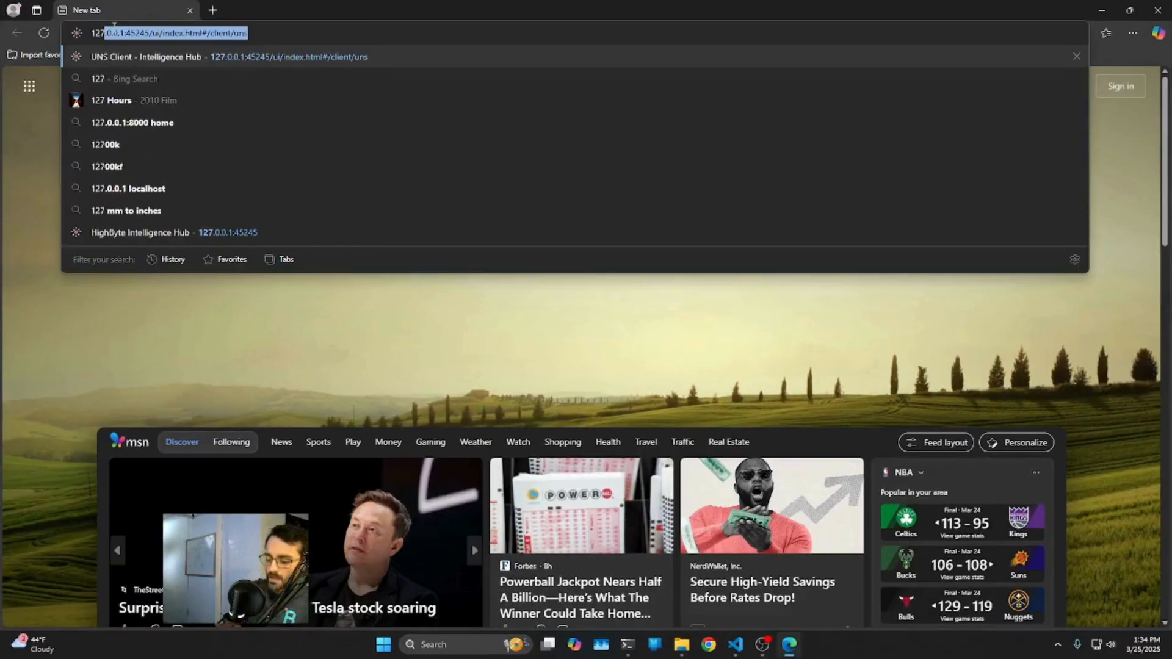
{"action": "key", "text": "BackSpace"}
{"action": "key", "text": "Escape"}
Load localhost:45245 and sign in to Intelligence Hub with the prefilled administrator account
{"action": "type", "text": "local"}
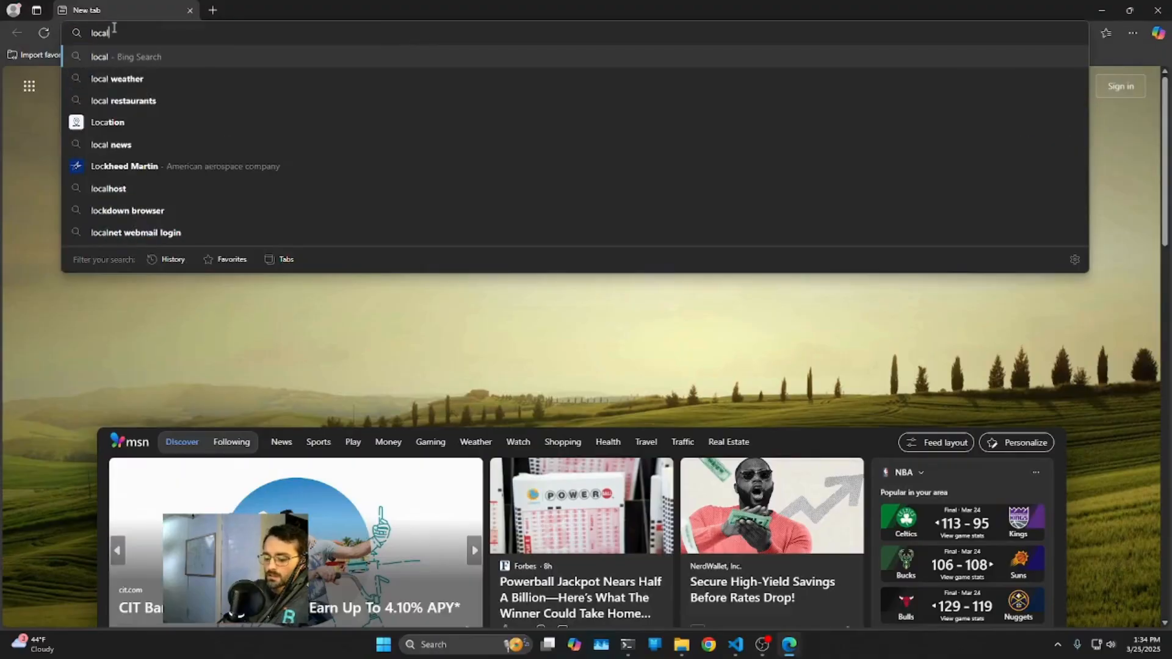
{"action": "type", "text": "host:"}
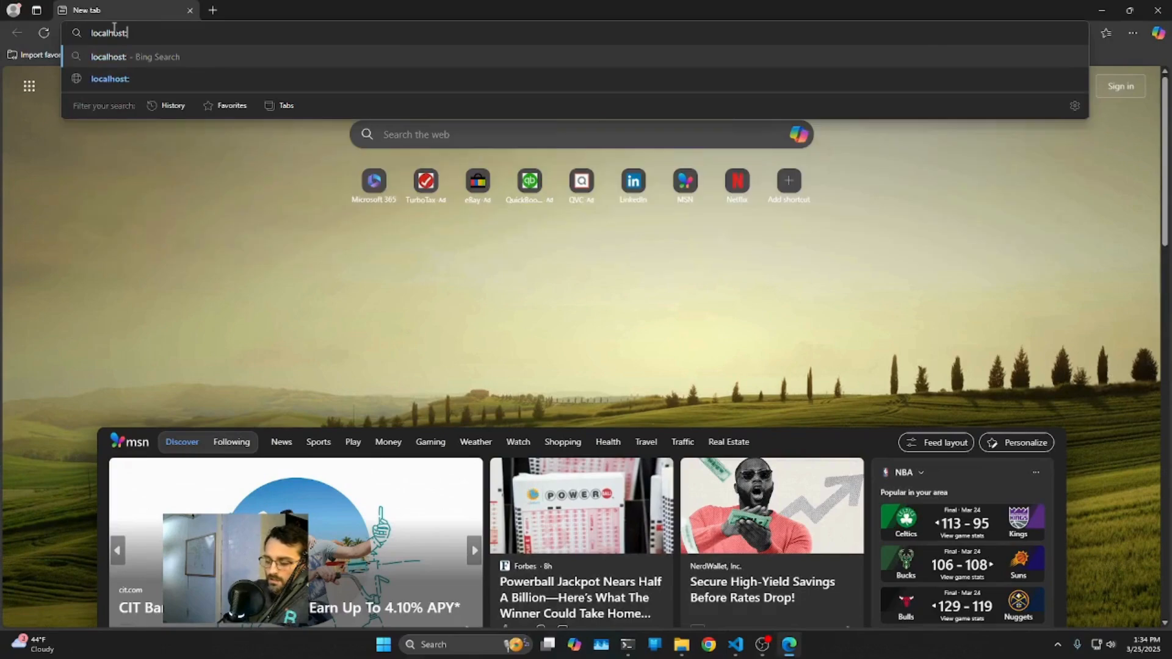
{"action": "type", "text": "45245"}
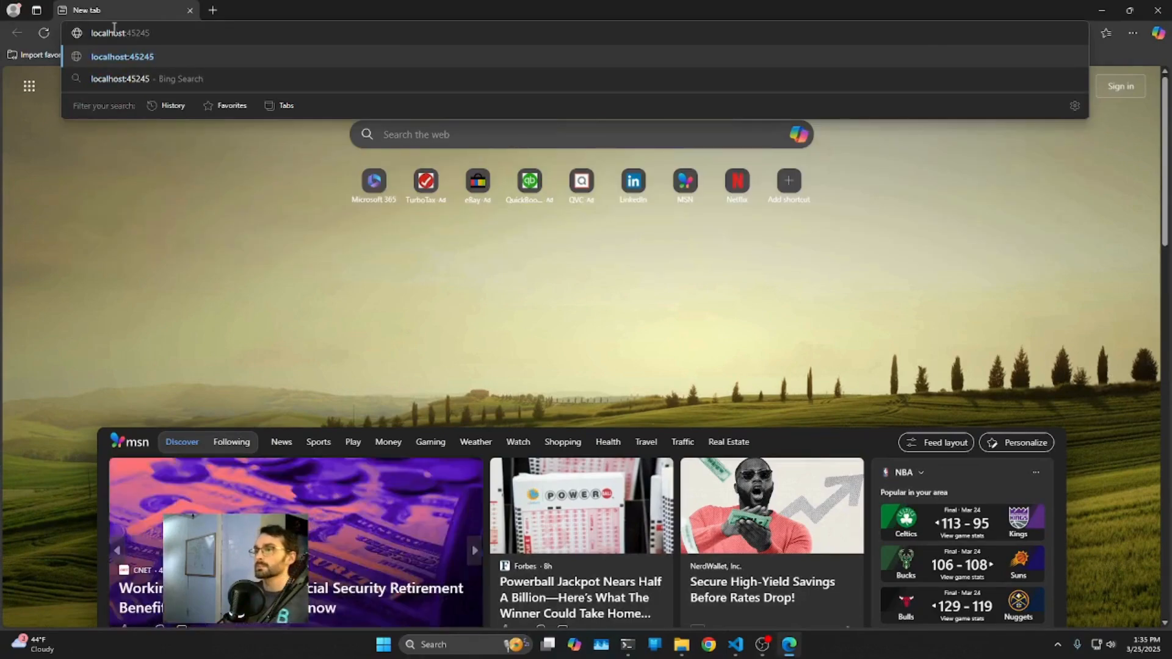
{"action": "key", "text": "Return"}
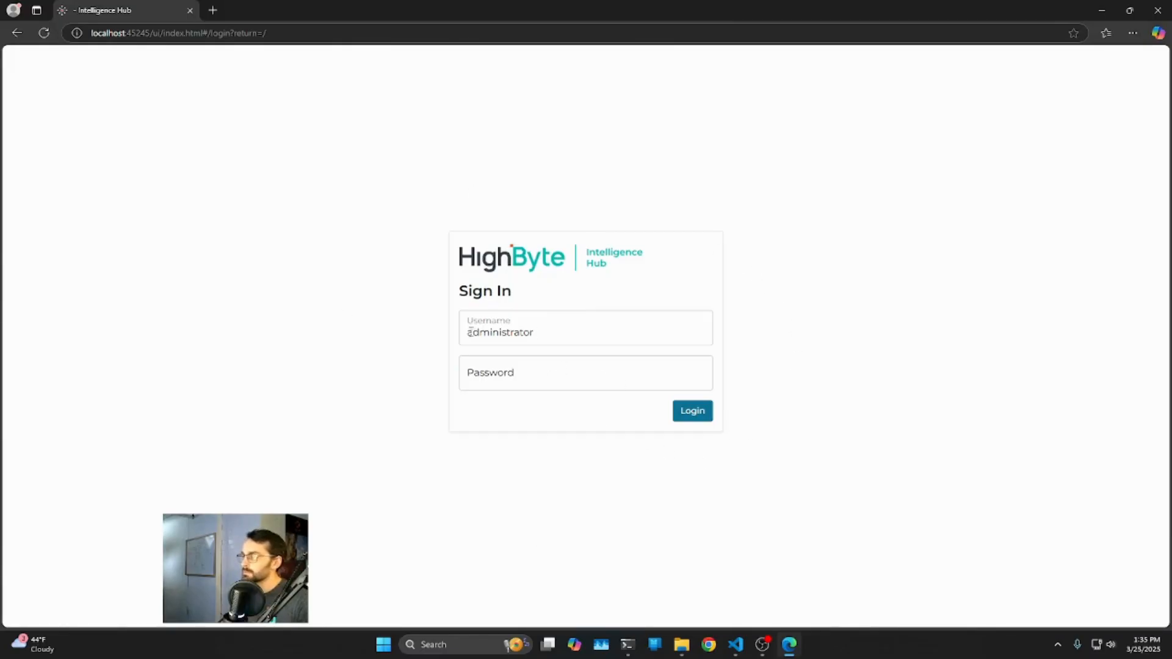
{"action": "left_click", "coordinate": [692, 411]}
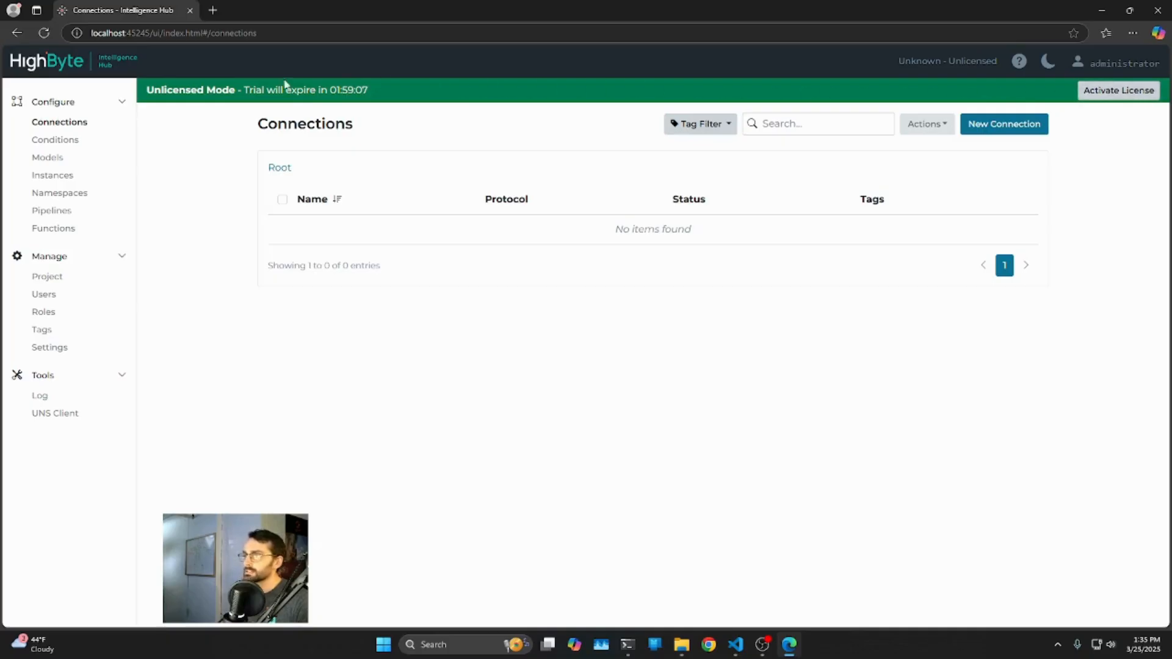
Examine the license details in the settings and the configuration version in the product information
{"action": "left_click", "coordinate": [1146, 91]}
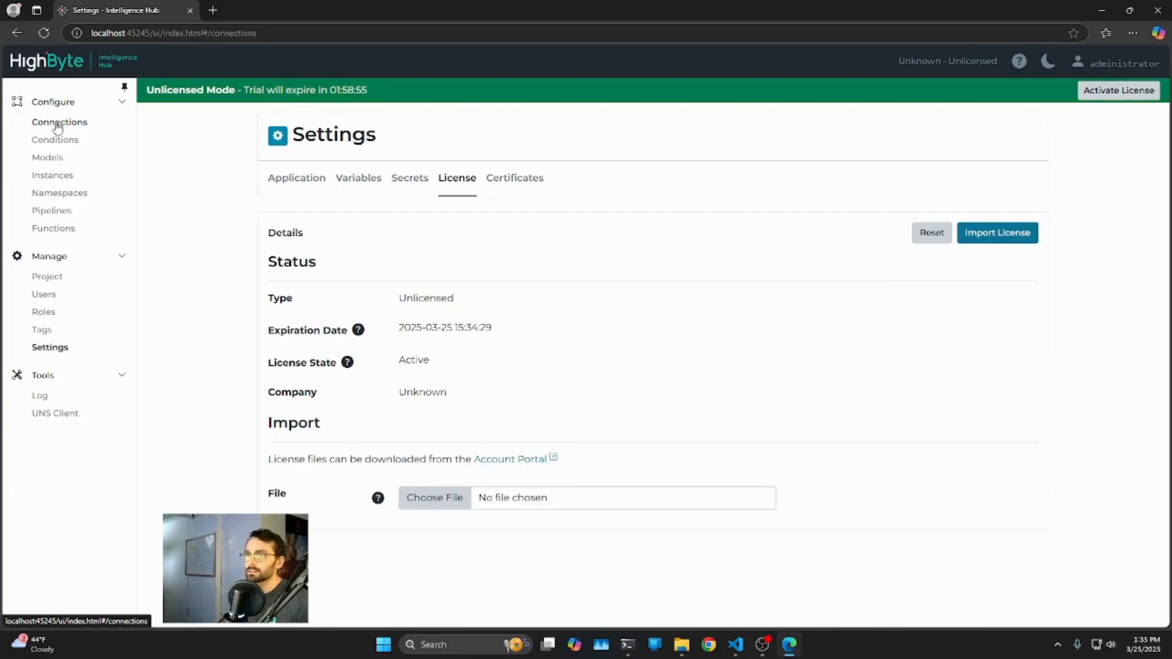
{"action": "left_click", "coordinate": [67, 124]}
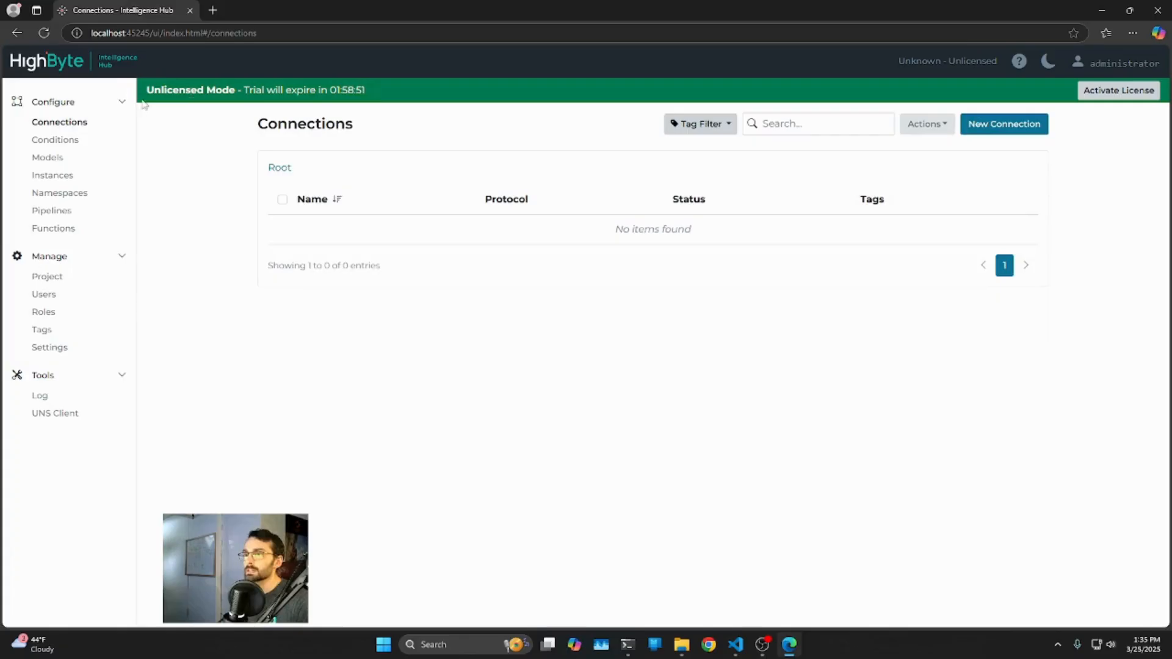
{"action": "left_click", "coordinate": [63, 69]}
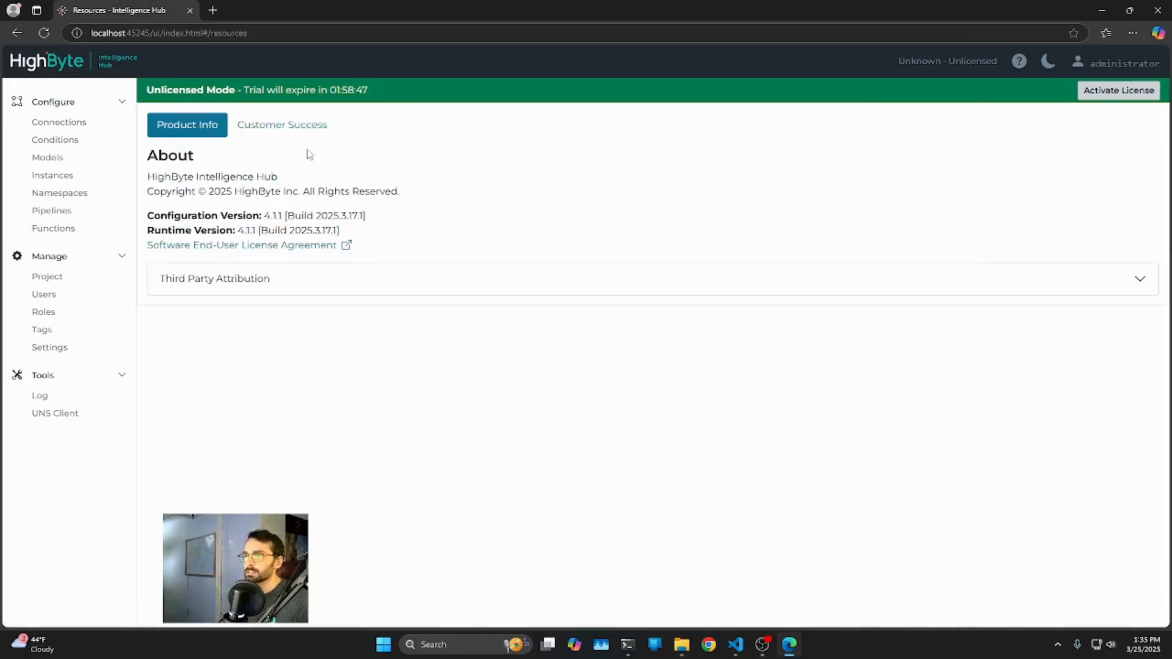
{"action": "left_click_drag", "start_coordinate": [262, 216], "coordinate": [287, 215]}
{"action": "left_click", "coordinate": [484, 361]}
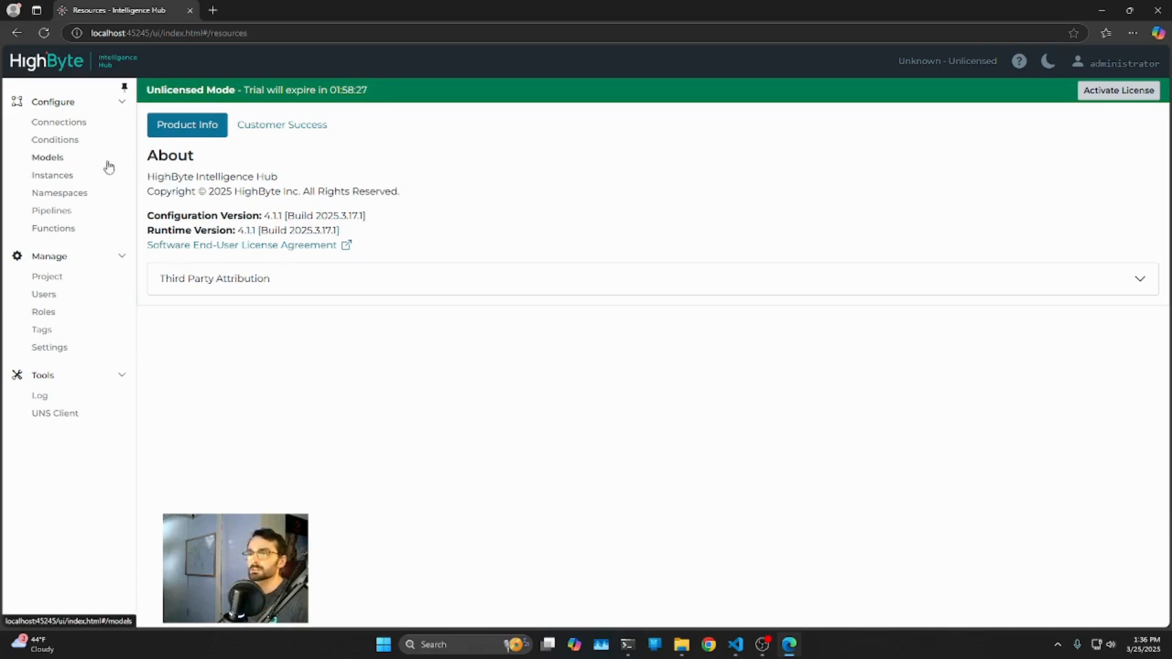
Start a new connection named myMQTT and continue to its protocol settings
{"action": "left_click", "coordinate": [54, 126]}
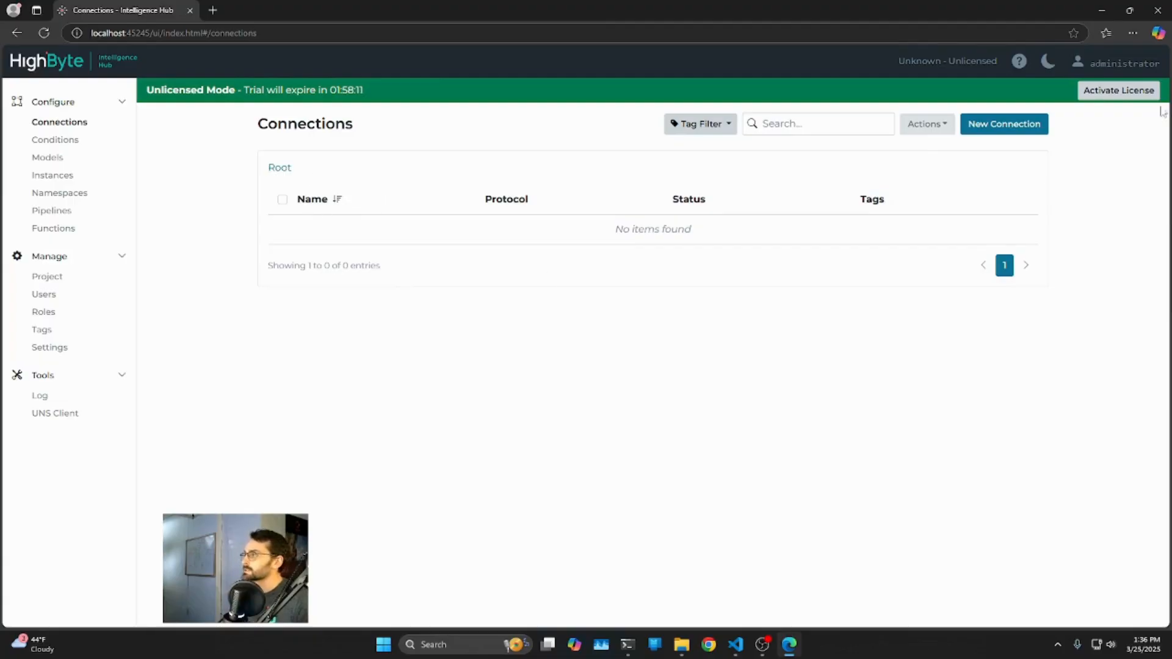
{"action": "left_click", "coordinate": [1031, 124]}
{"action": "left_click", "coordinate": [471, 193]}
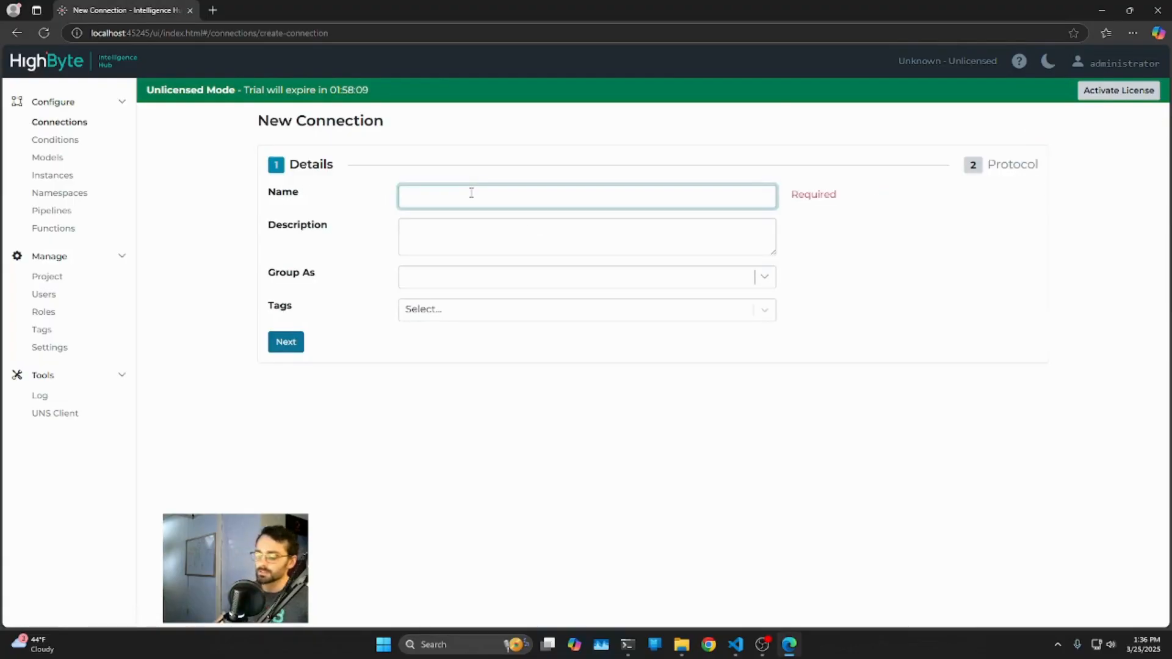
{"action": "type", "text": "myMQTT"}
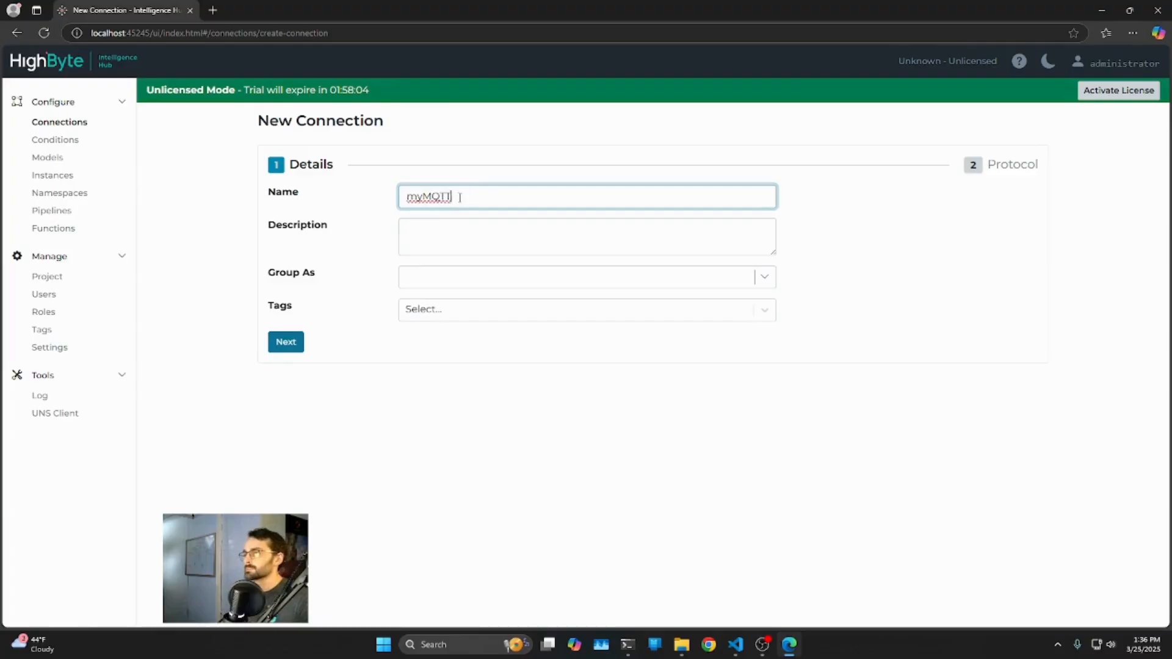
{"action": "left_click_drag", "start_coordinate": [459, 195], "coordinate": [407, 196]}
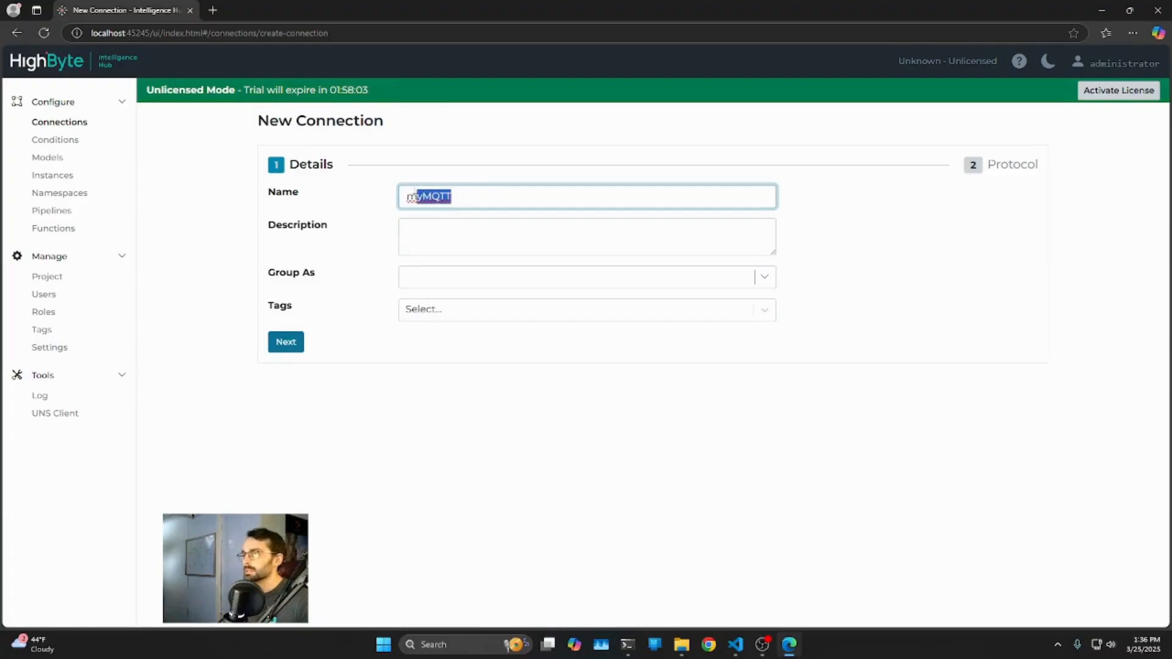
{"action": "left_click", "coordinate": [285, 341]}
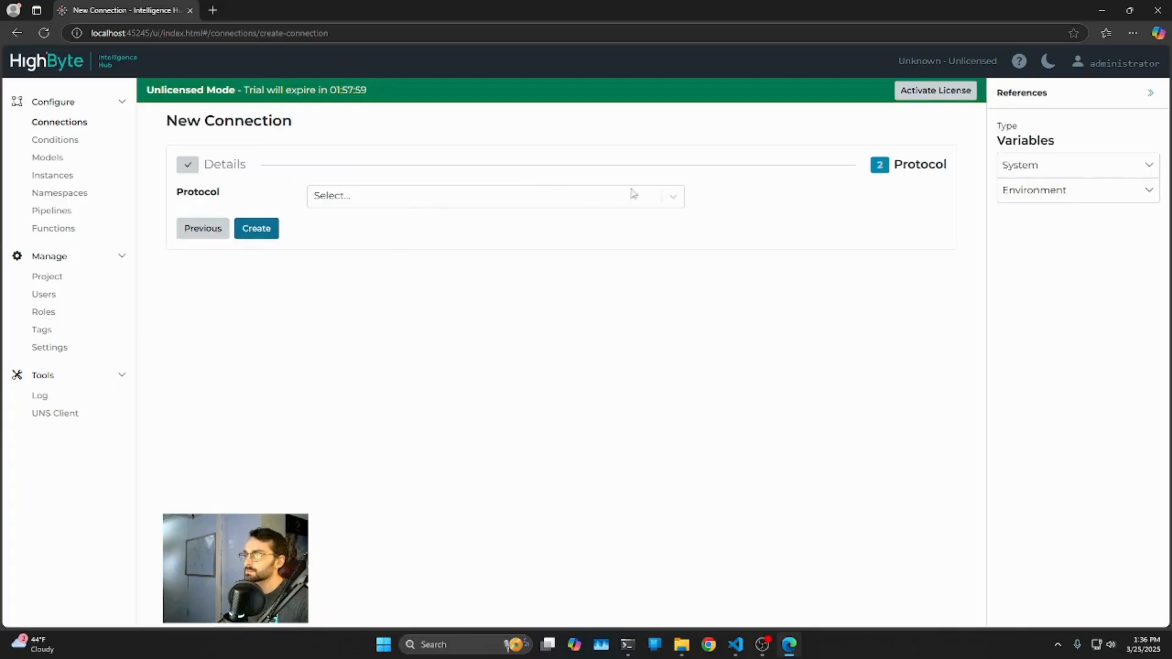
Browse the available protocols and choose MQTT for the new connection
{"action": "left_click", "coordinate": [674, 203]}
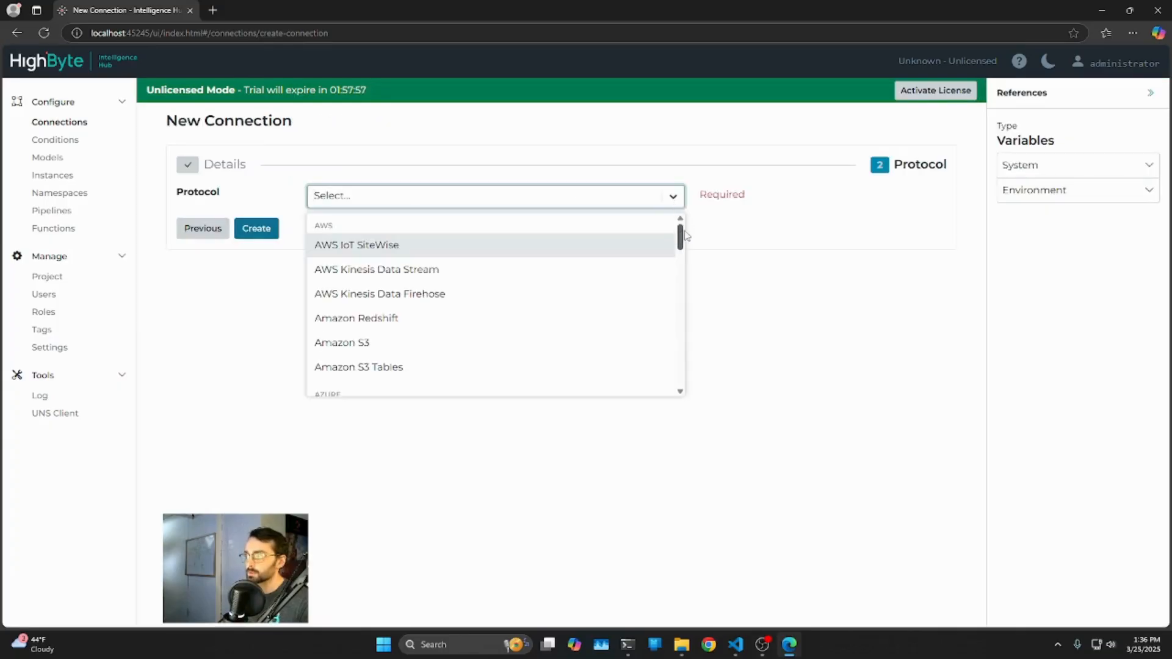
{"action": "left_click_drag", "start_coordinate": [683, 236], "coordinate": [647, 354]}
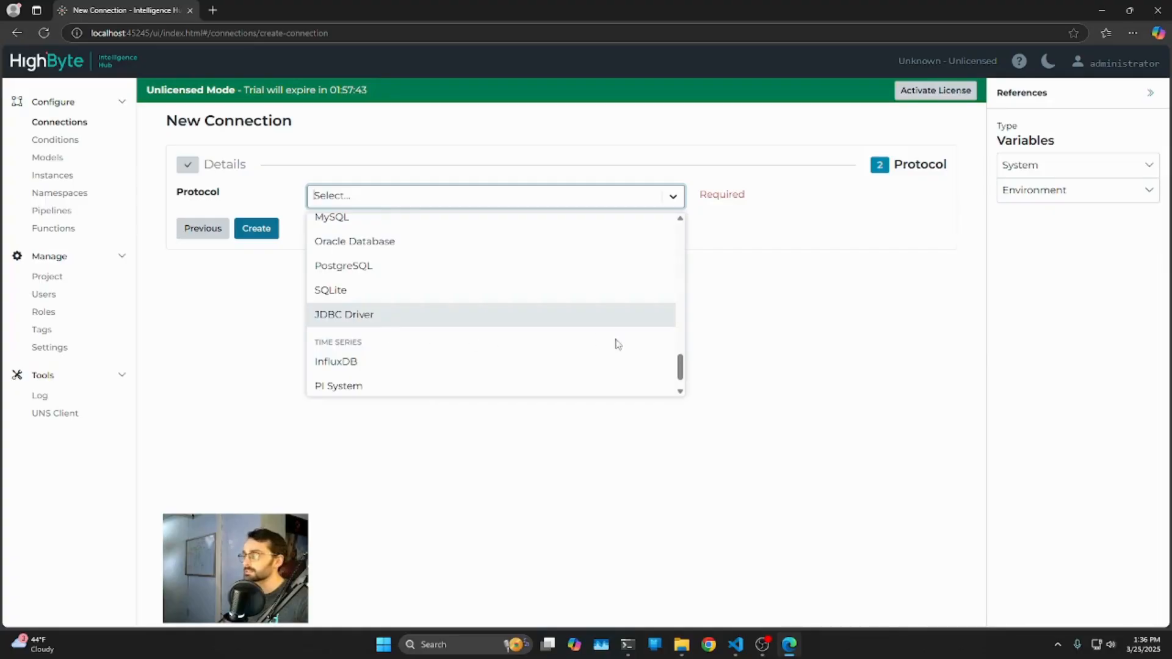
{"action": "left_click_drag", "start_coordinate": [680, 373], "coordinate": [680, 309]}
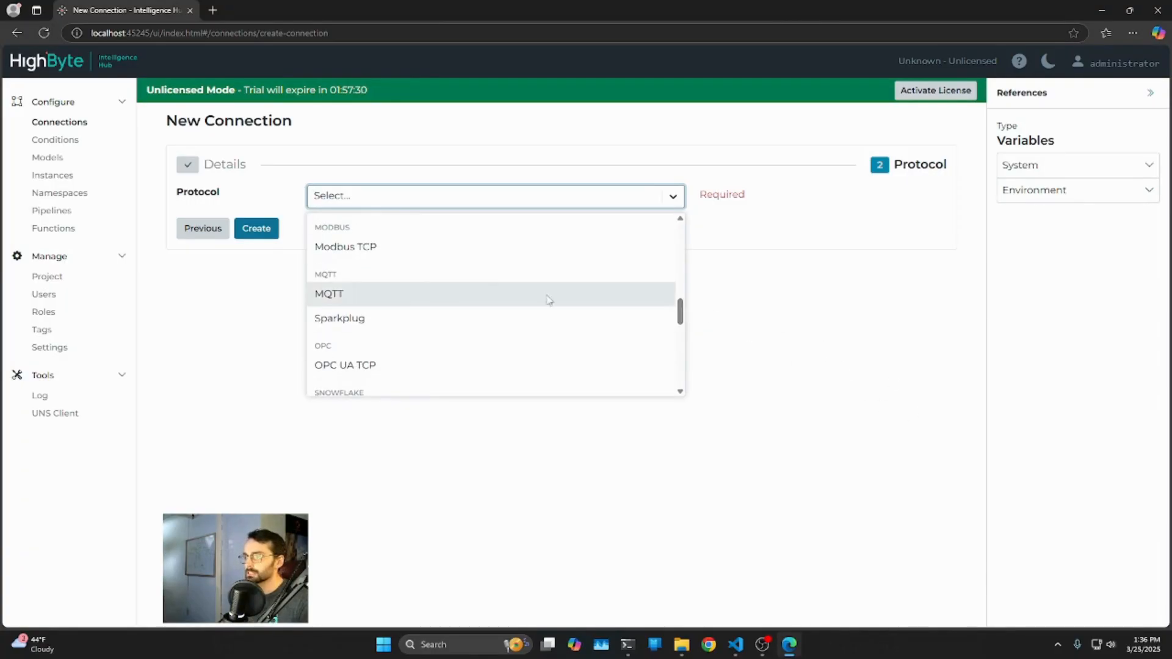
{"action": "left_click", "coordinate": [339, 299]}
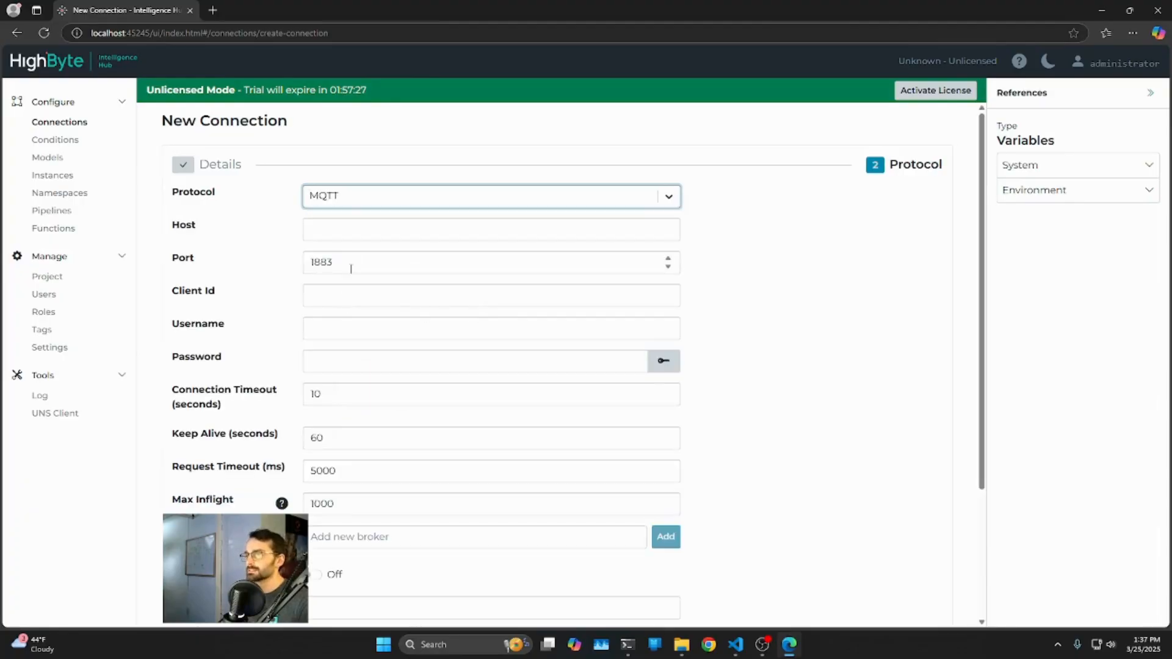
Set the connection's port to 1885 and host to 127.0.0.1, keep the other defaults, and create it
{"action": "left_click", "coordinate": [329, 262]}
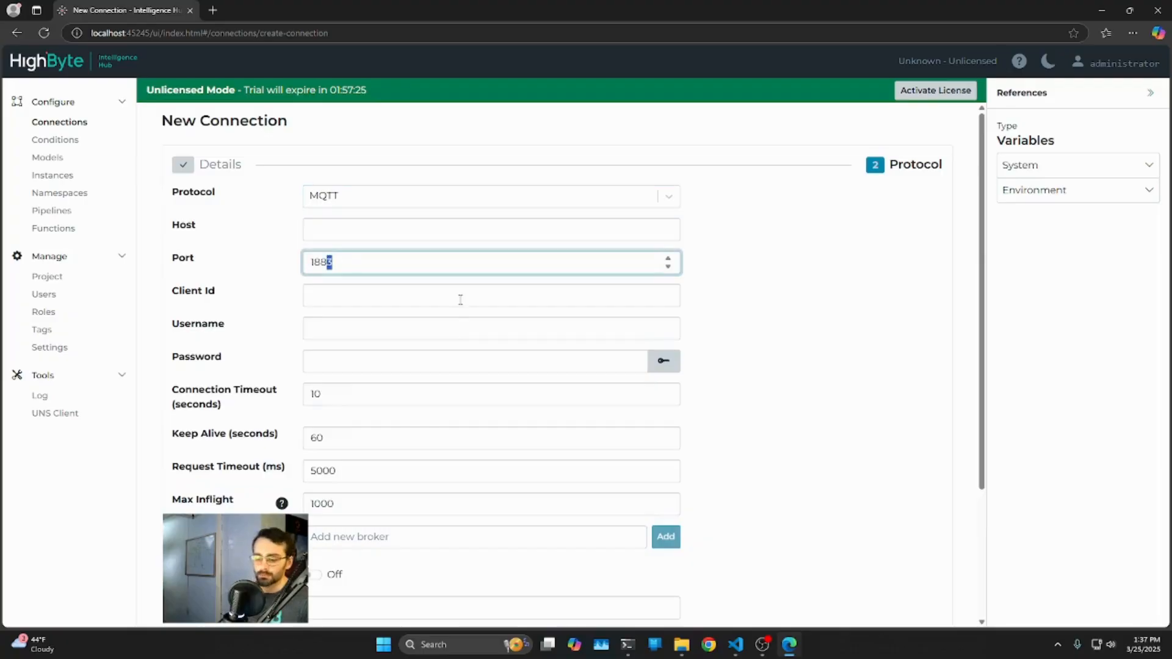
{"action": "type", "text": "5"}
{"action": "left_click", "coordinate": [343, 230]}
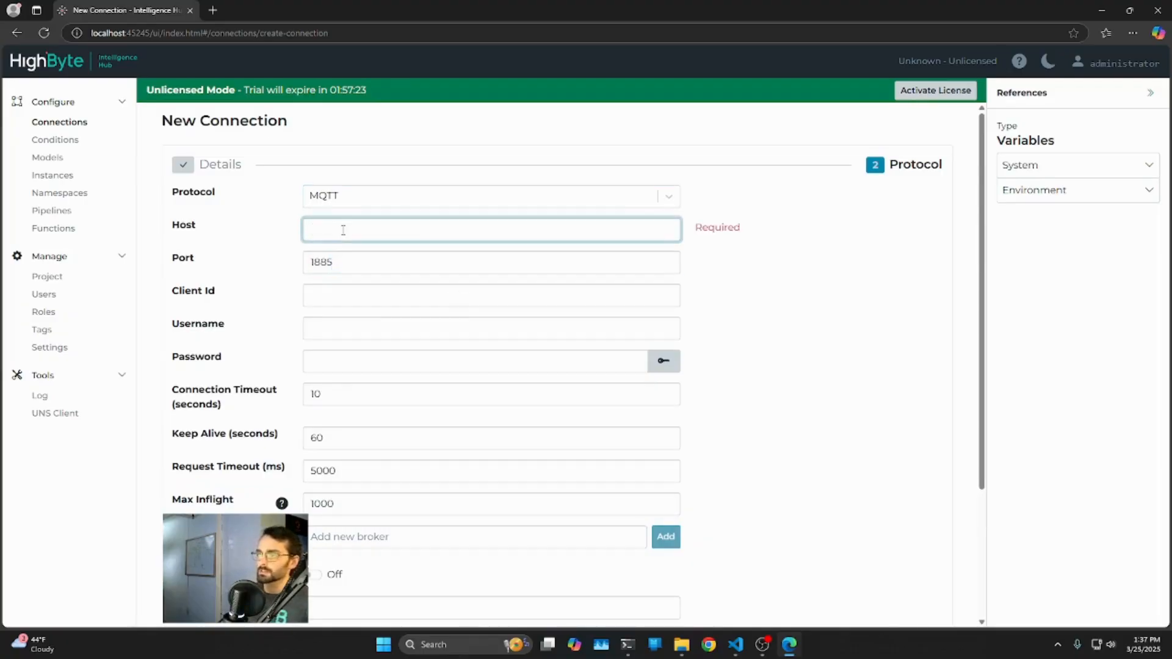
{"action": "type", "text": "127."}
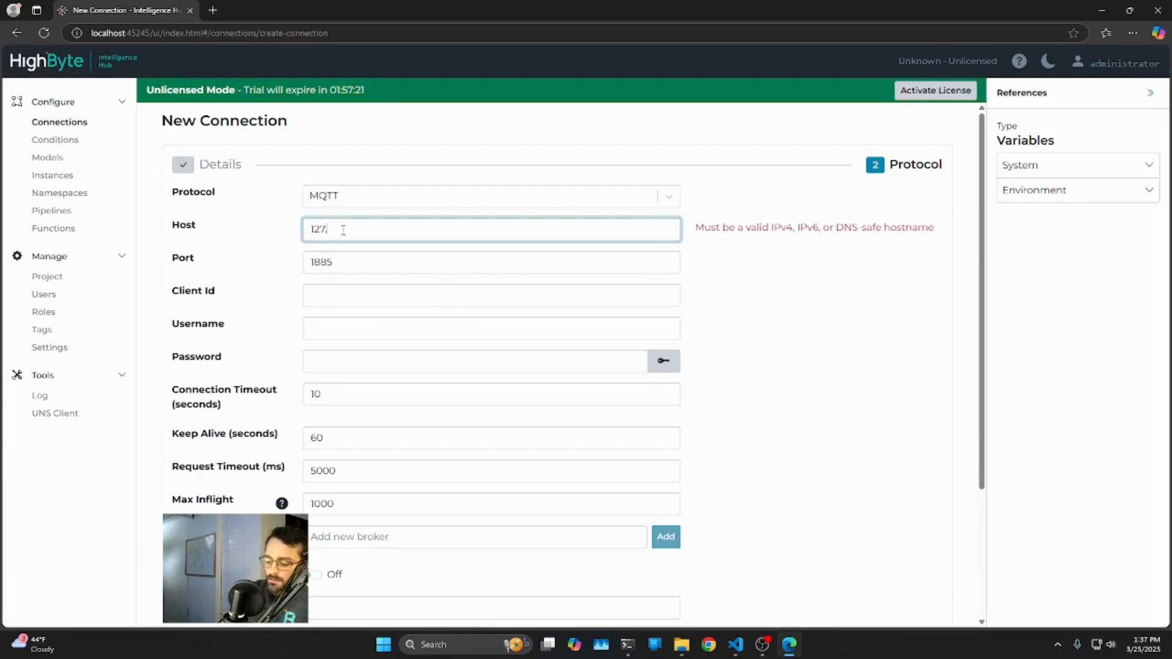
{"action": "type", "text": "0.0.1"}
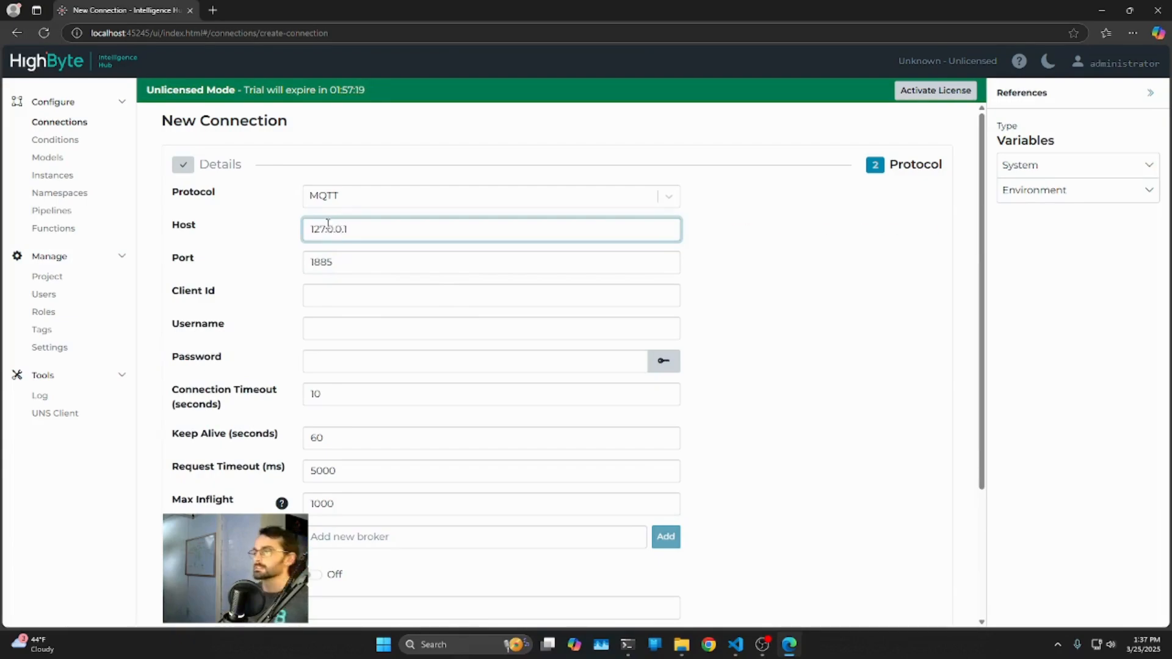
{"action": "left_click", "coordinate": [731, 251]}
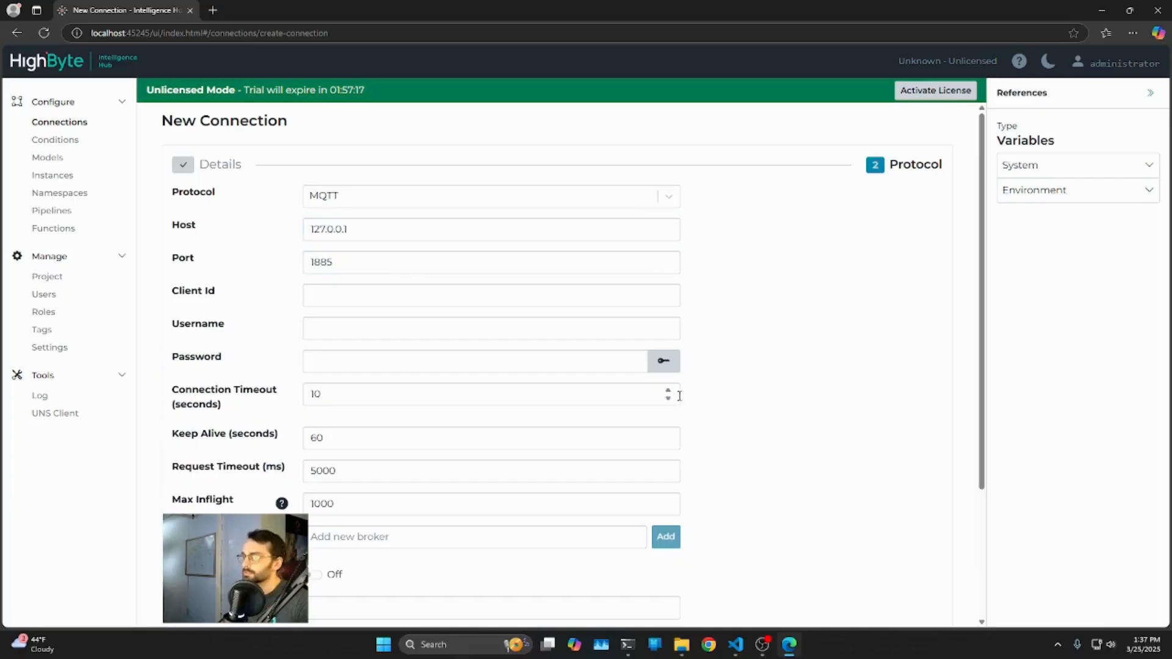
{"action": "scroll", "coordinate": [794, 283], "scroll_direction": "down", "scroll_amount": 3}
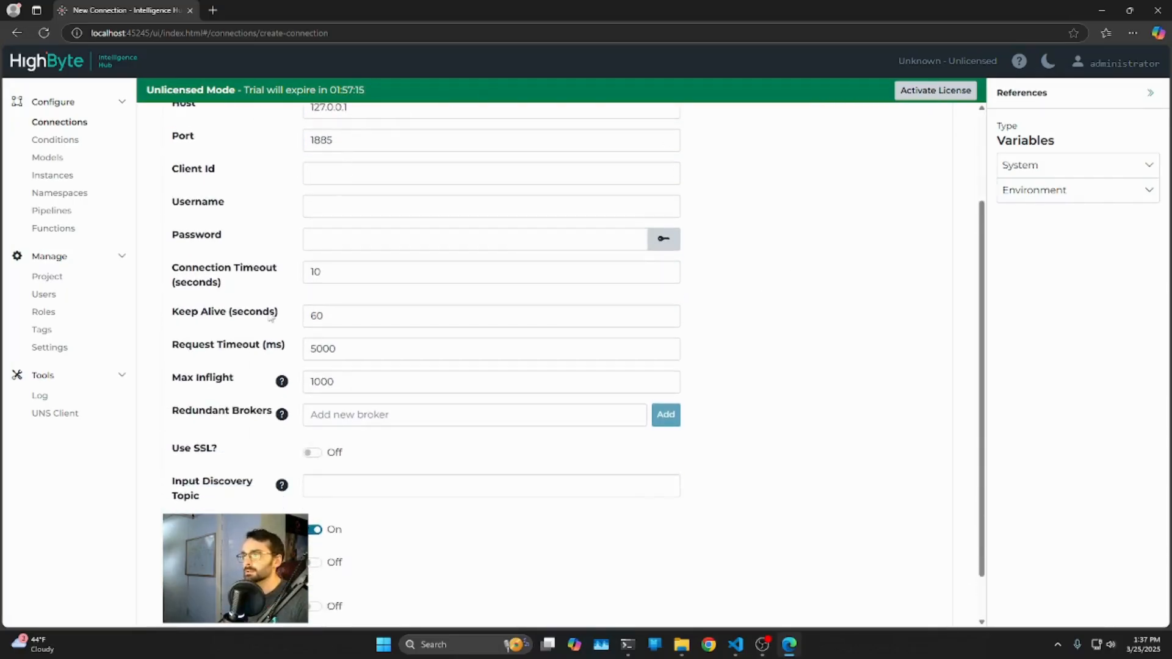
{"action": "left_click", "coordinate": [244, 595]}
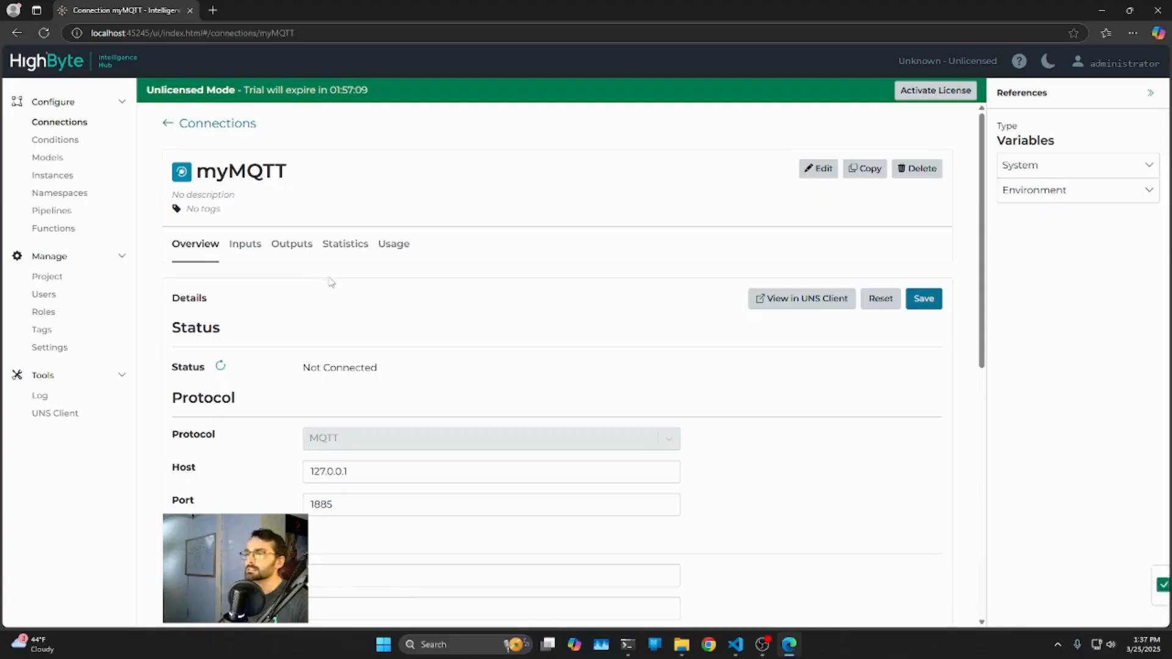
Create an input for the myMQTT connection named mqttIN with the topic mytopic, keeping the other defaults
{"action": "left_click", "coordinate": [243, 252]}
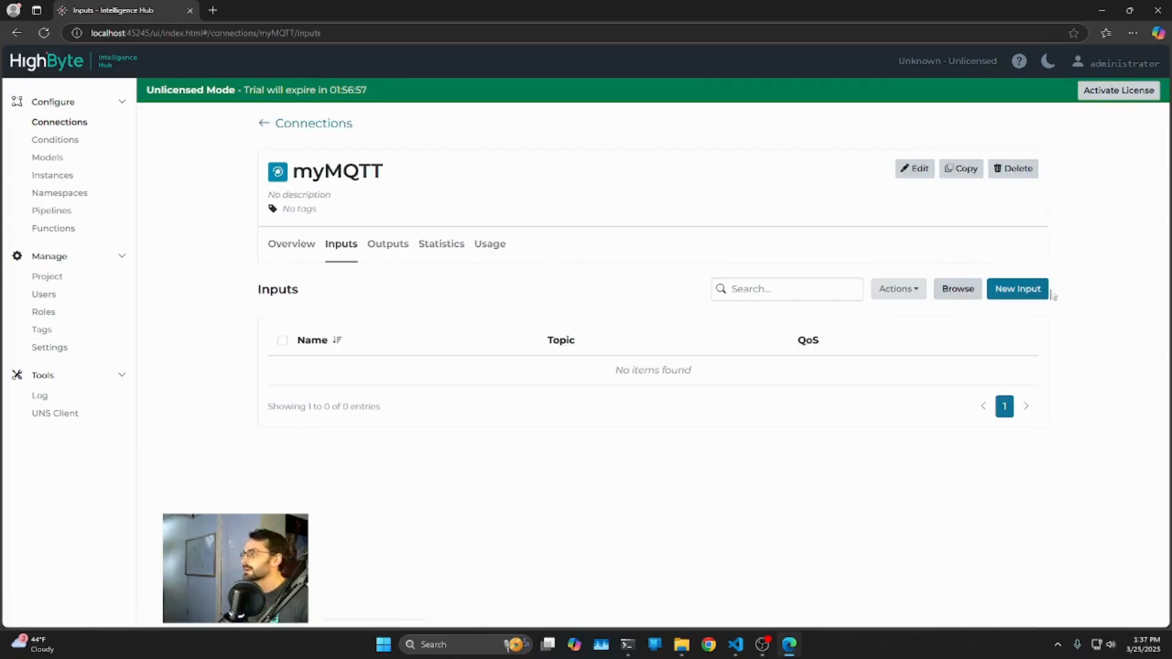
{"action": "left_click", "coordinate": [1026, 290]}
{"action": "left_click", "coordinate": [345, 338]}
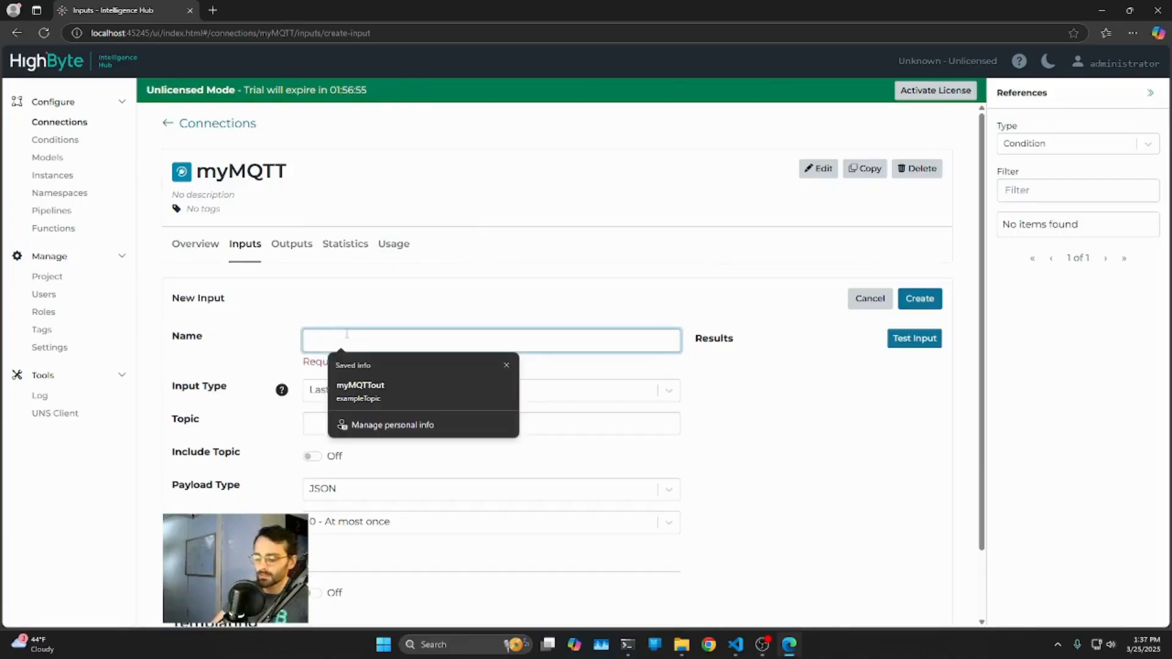
{"action": "type", "text": "mqttIN"}
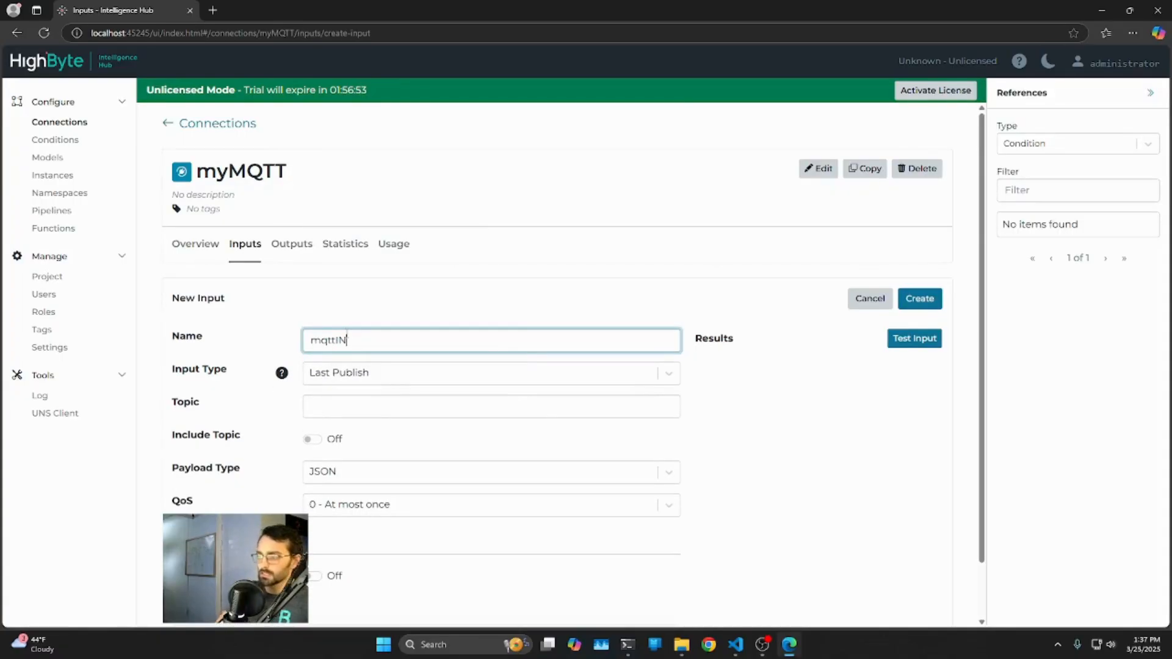
{"action": "left_click", "coordinate": [344, 406]}
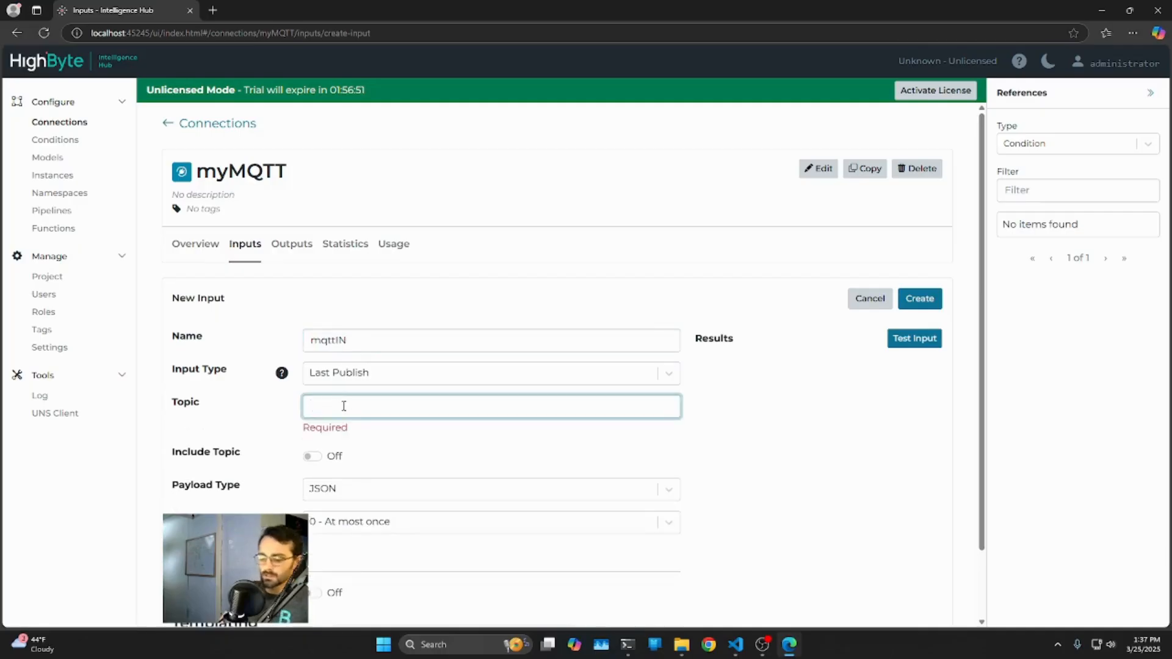
{"action": "type", "text": "mytopic"}
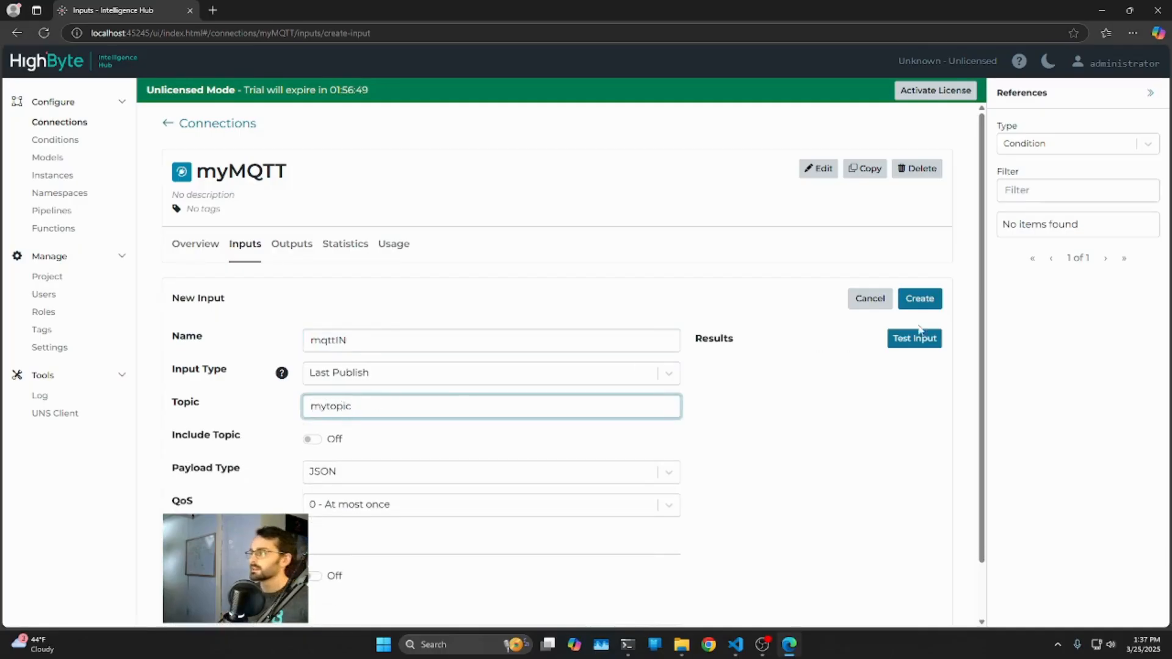
{"action": "left_click", "coordinate": [919, 298]}
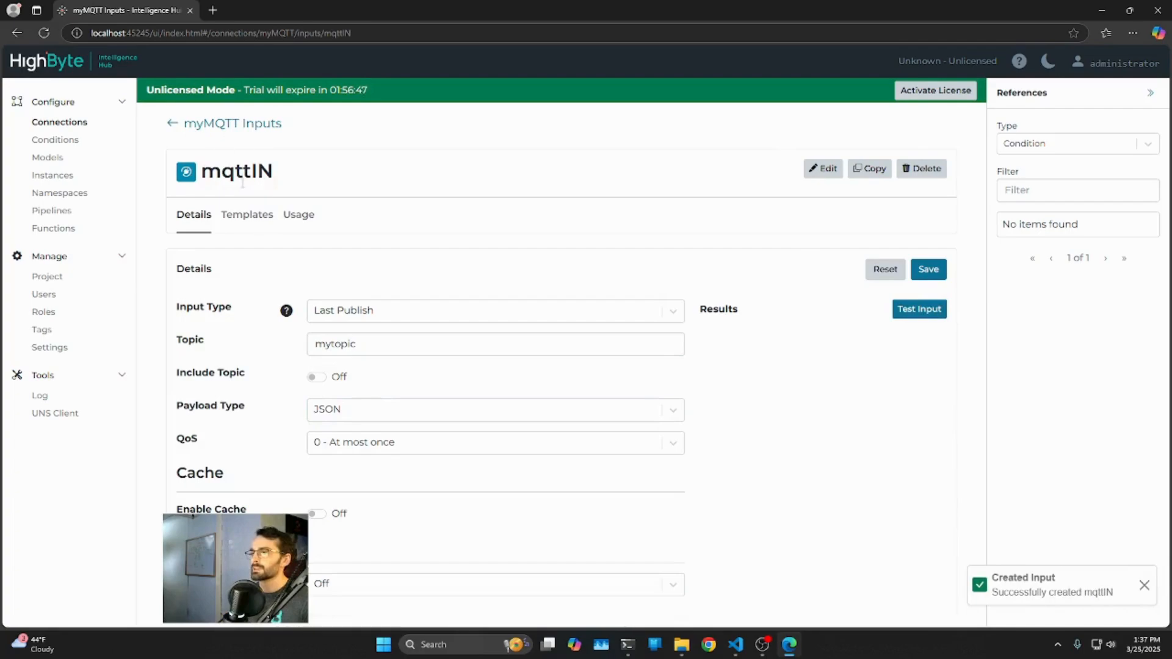
Create an output for the myMQTT connection named mqttout with the topic mytopic, keeping the other defaults
{"action": "left_click", "coordinate": [198, 123]}
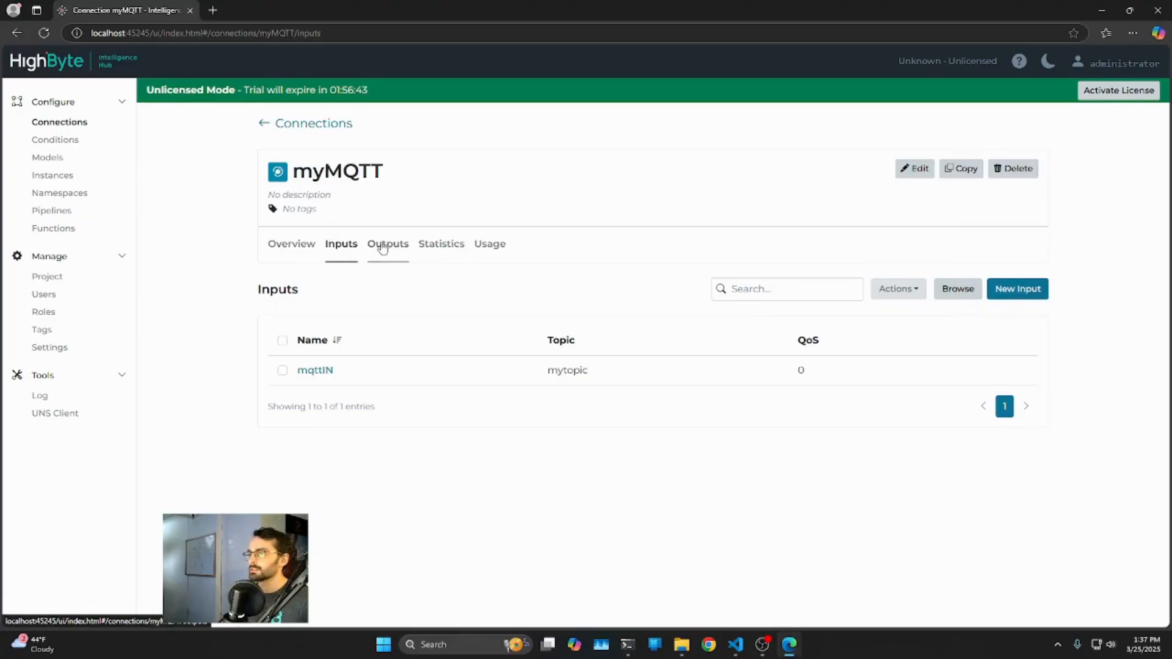
{"action": "left_click", "coordinate": [390, 247]}
{"action": "left_click", "coordinate": [1004, 289]}
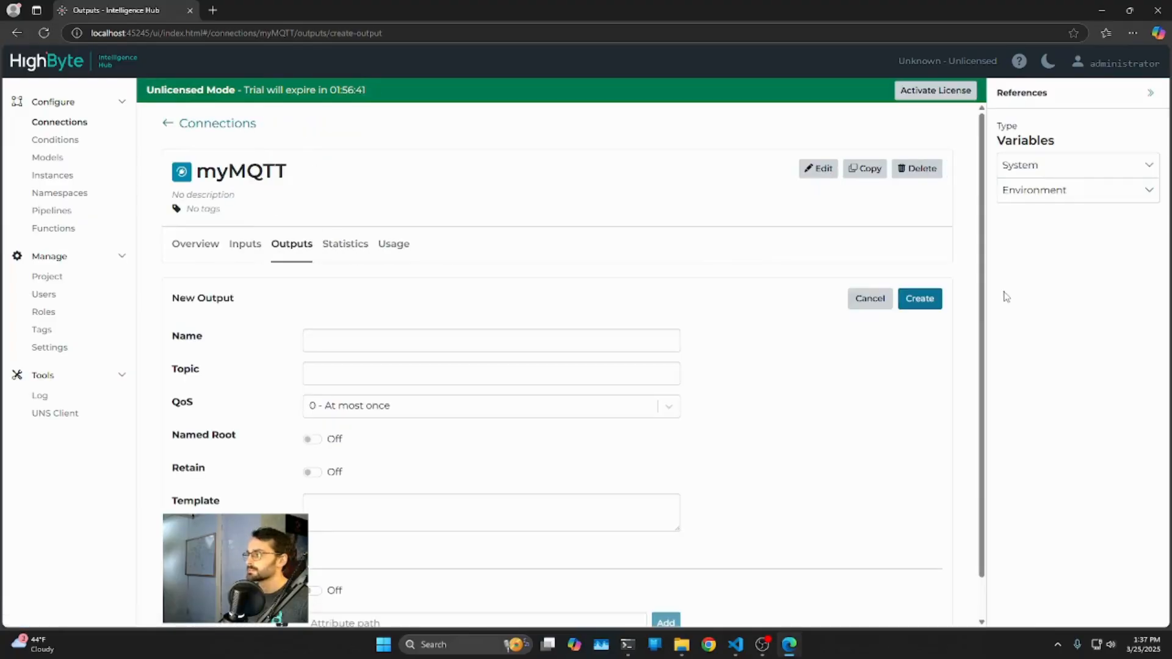
{"action": "left_click", "coordinate": [372, 338]}
{"action": "type", "text": "mqttout"}
{"action": "key", "text": "Tab"}
{"action": "type", "text": "mytopic"}
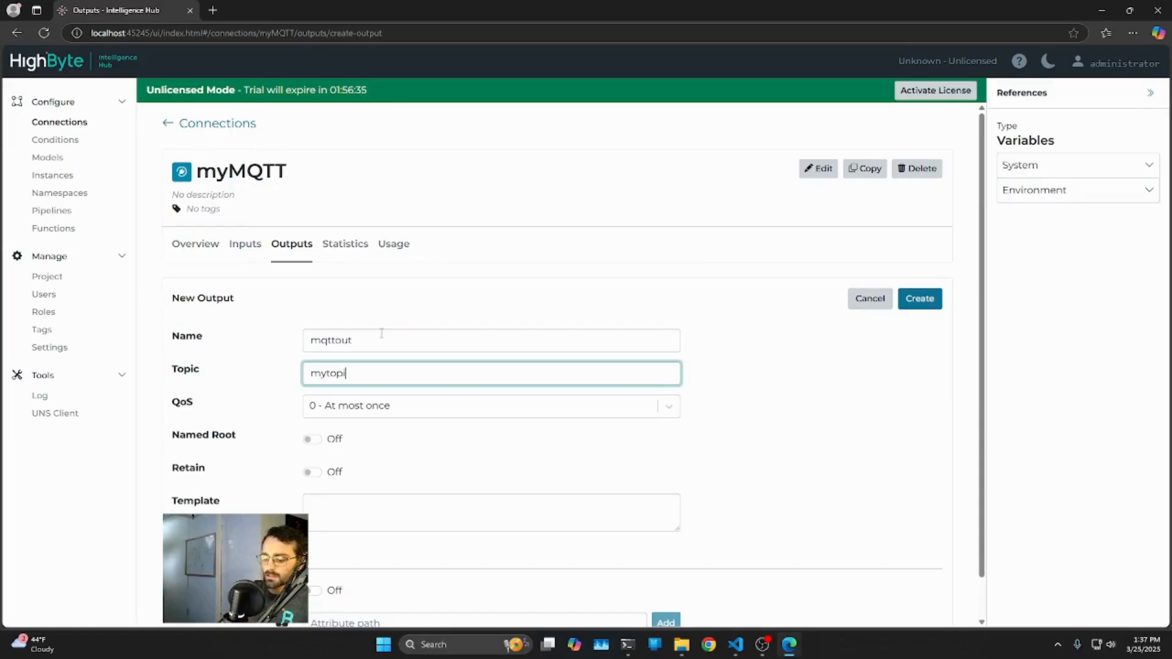
{"action": "left_click", "coordinate": [906, 312]}
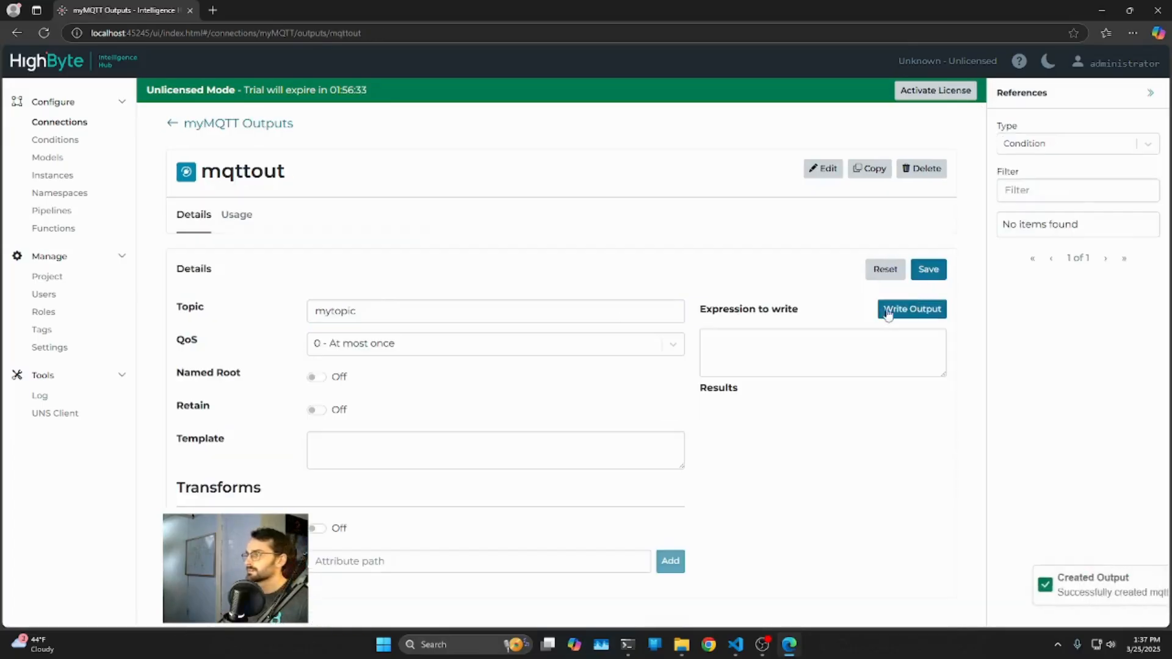
Review the details of the mqttIN input and the mqttout output, and save the output
{"action": "left_click", "coordinate": [195, 124]}
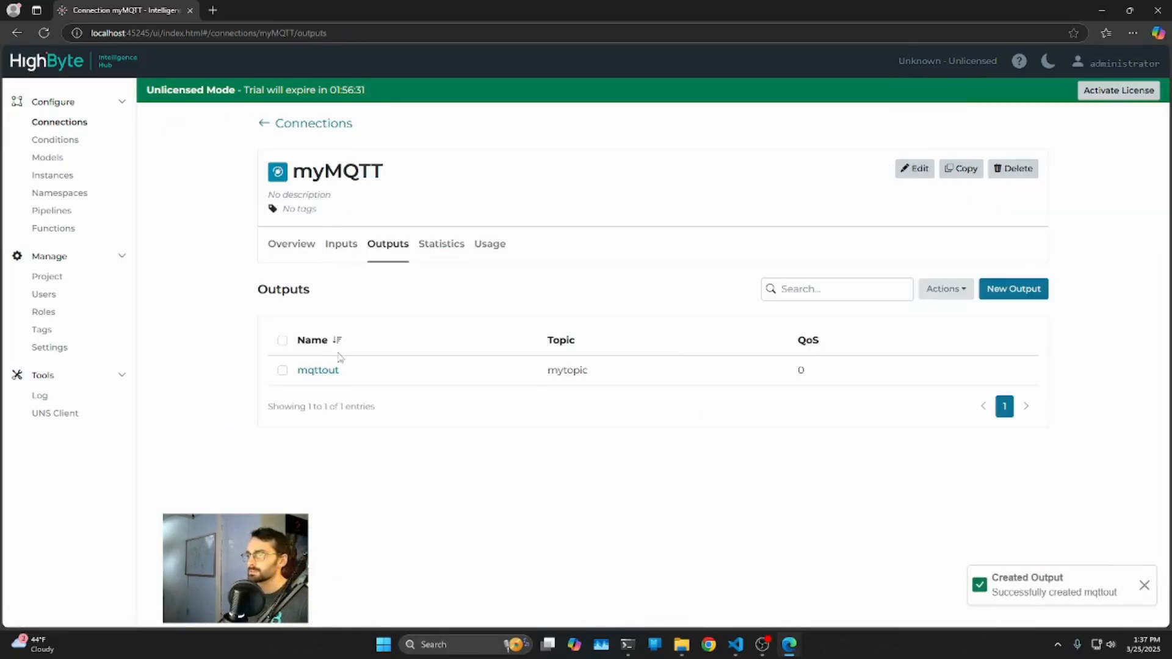
{"action": "left_click", "coordinate": [340, 245]}
{"action": "left_click", "coordinate": [320, 370]}
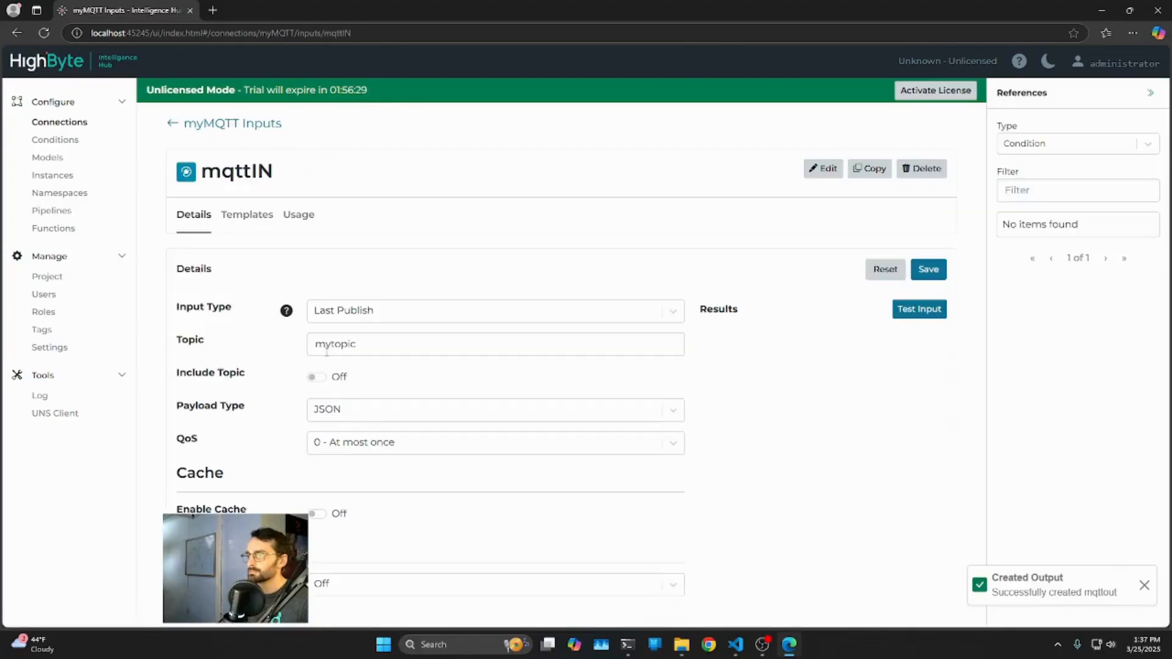
{"action": "left_click", "coordinate": [204, 125]}
{"action": "left_click", "coordinate": [387, 245]}
{"action": "left_click", "coordinate": [329, 369]}
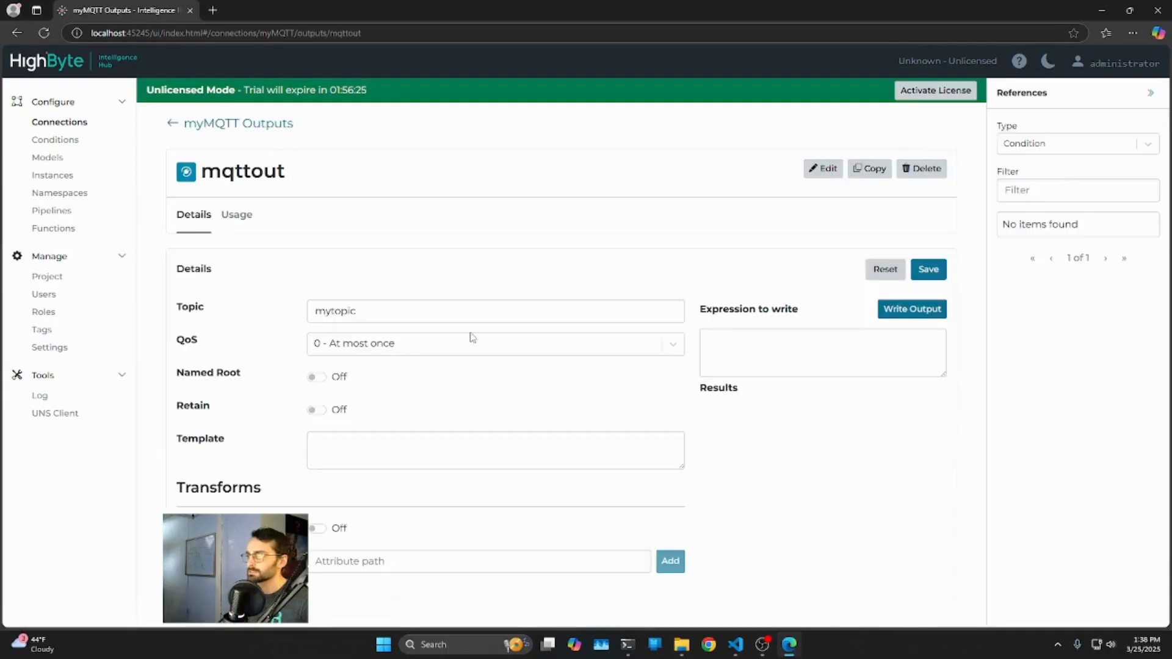
{"action": "left_click", "coordinate": [928, 269]}
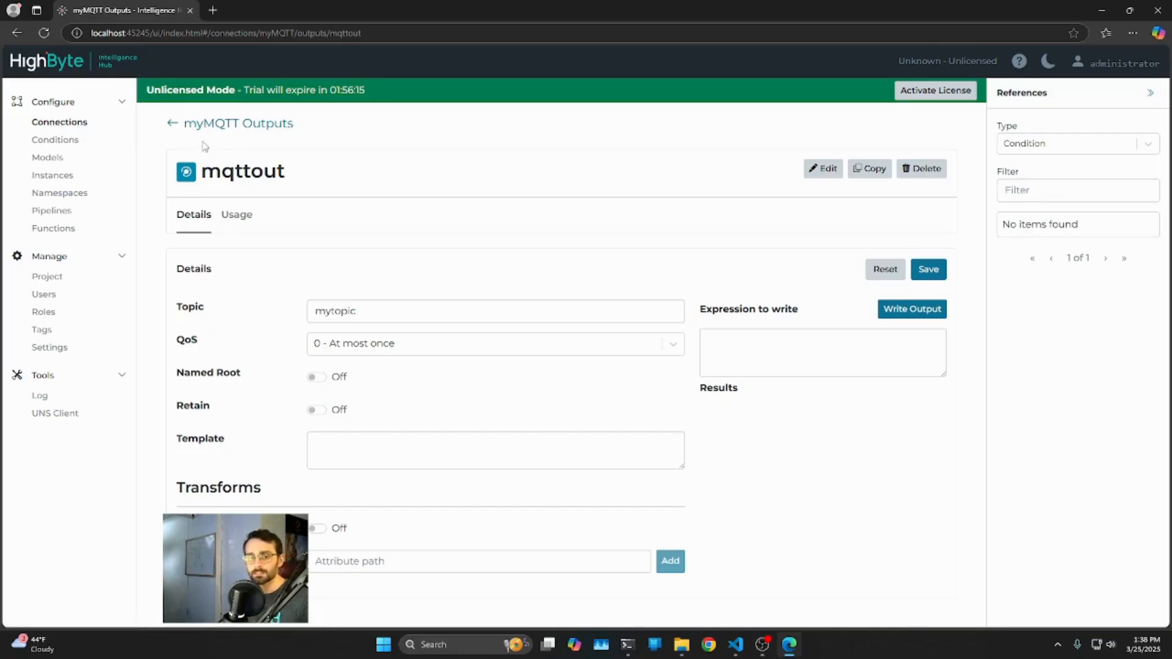
Begin a new condition named myCondition and examine the available condition types without choosing one
{"action": "left_click", "coordinate": [72, 141]}
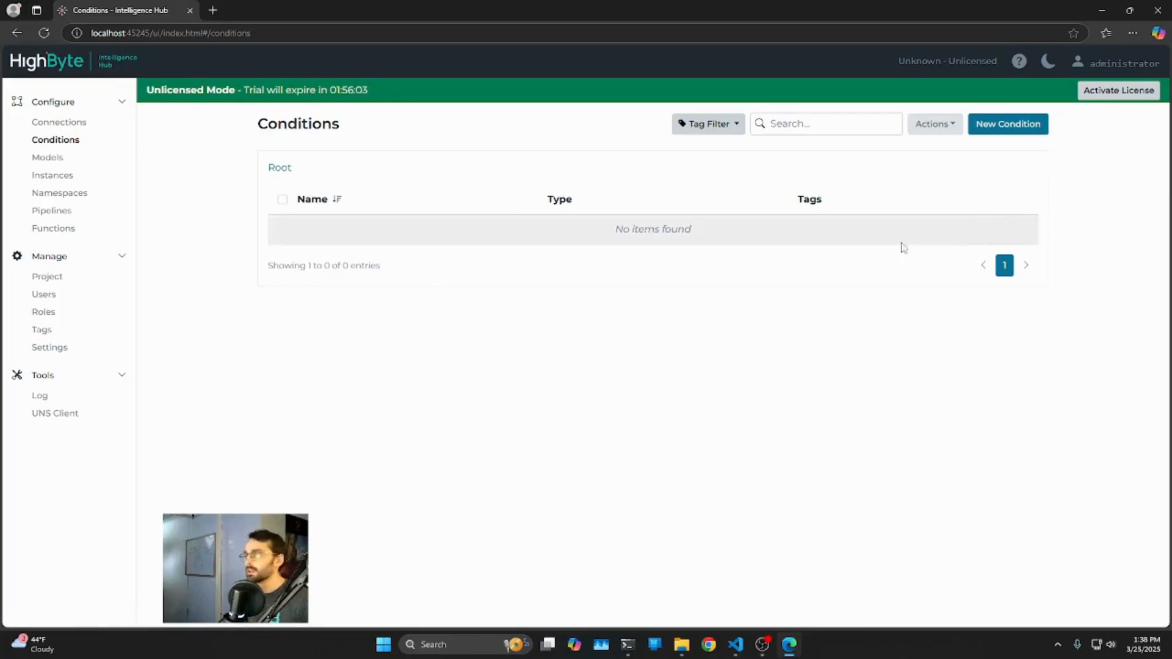
{"action": "left_click", "coordinate": [1008, 125]}
{"action": "left_click", "coordinate": [426, 198]}
{"action": "type", "text": "myCondition"}
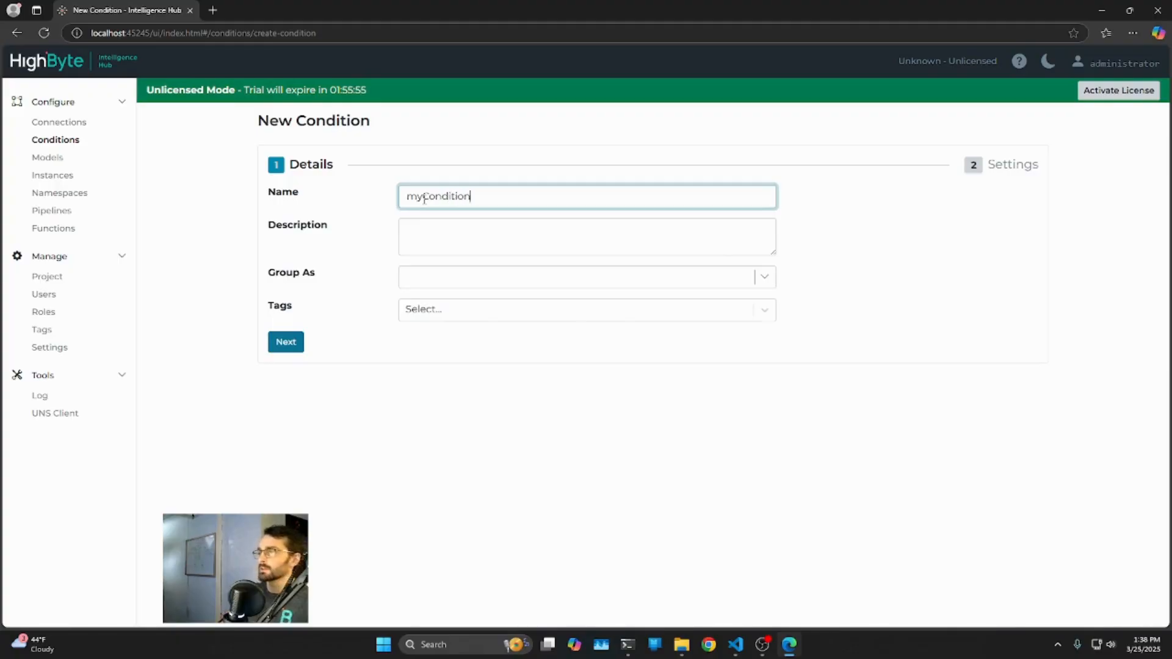
{"action": "left_click", "coordinate": [298, 346]}
{"action": "left_click", "coordinate": [435, 198]}
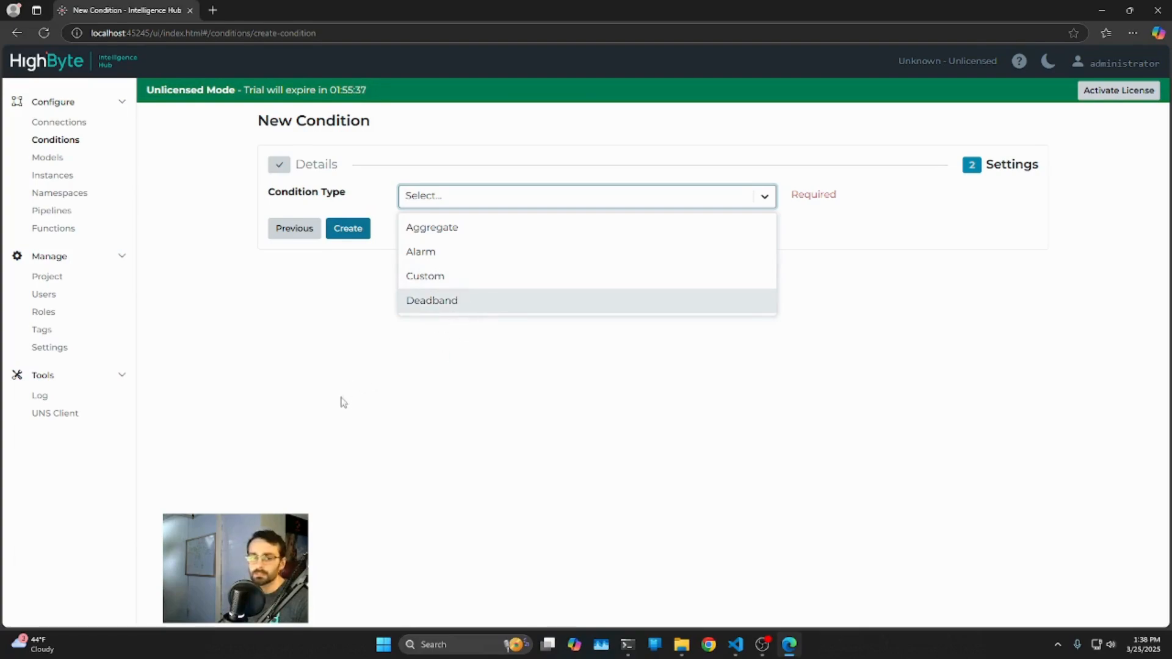
{"action": "left_click", "coordinate": [422, 374]}
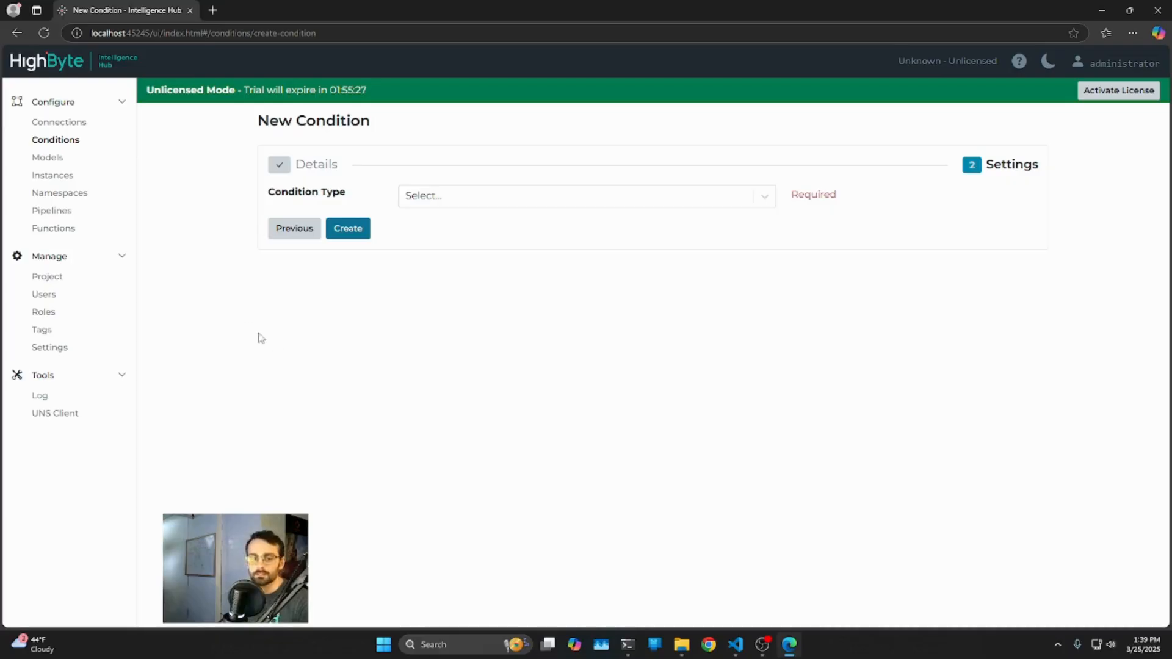
Start a new model named Pump and continue to its attributes
{"action": "left_click", "coordinate": [48, 160]}
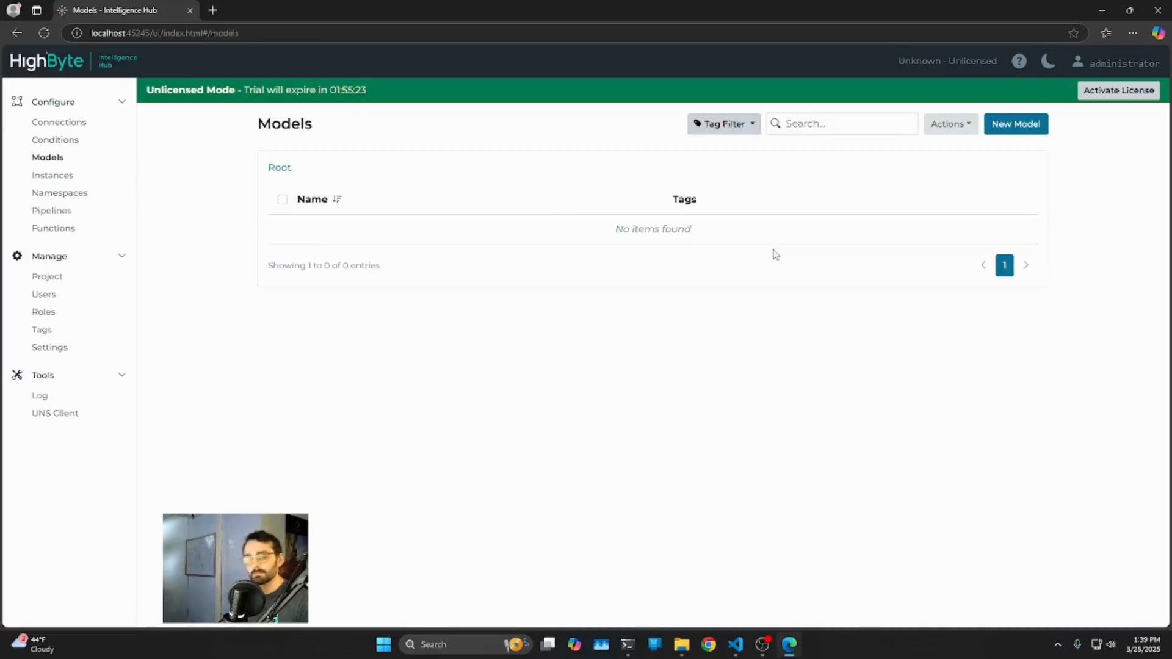
{"action": "left_click", "coordinate": [1021, 126]}
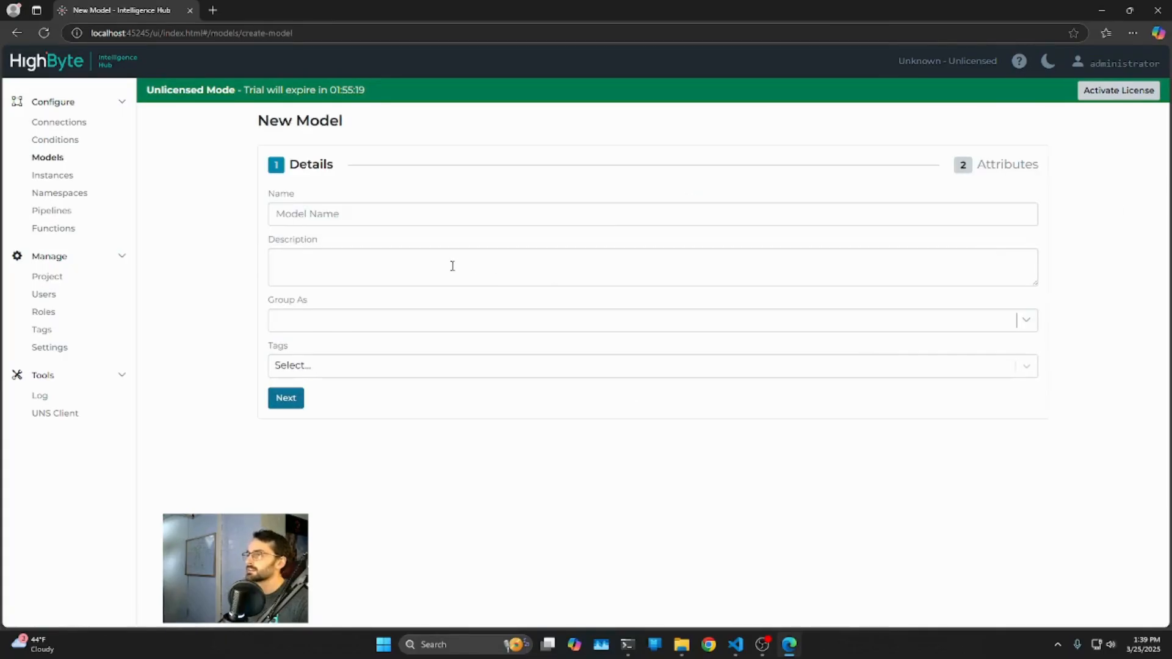
{"action": "left_click", "coordinate": [301, 214]}
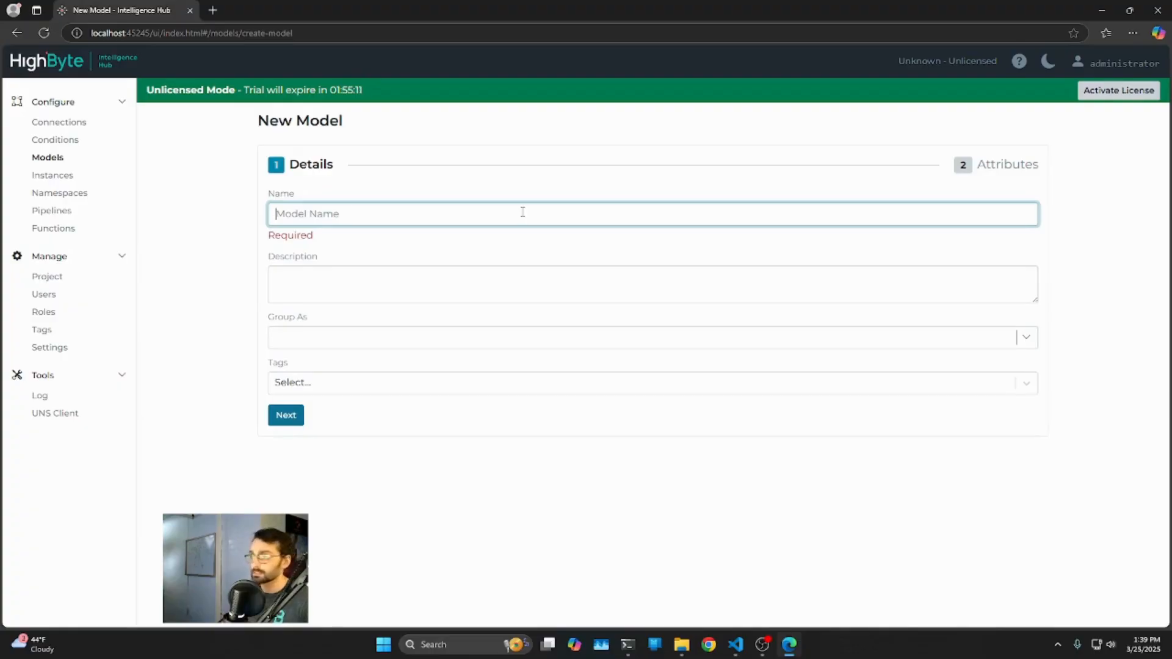
{"action": "type", "text": "Pump"}
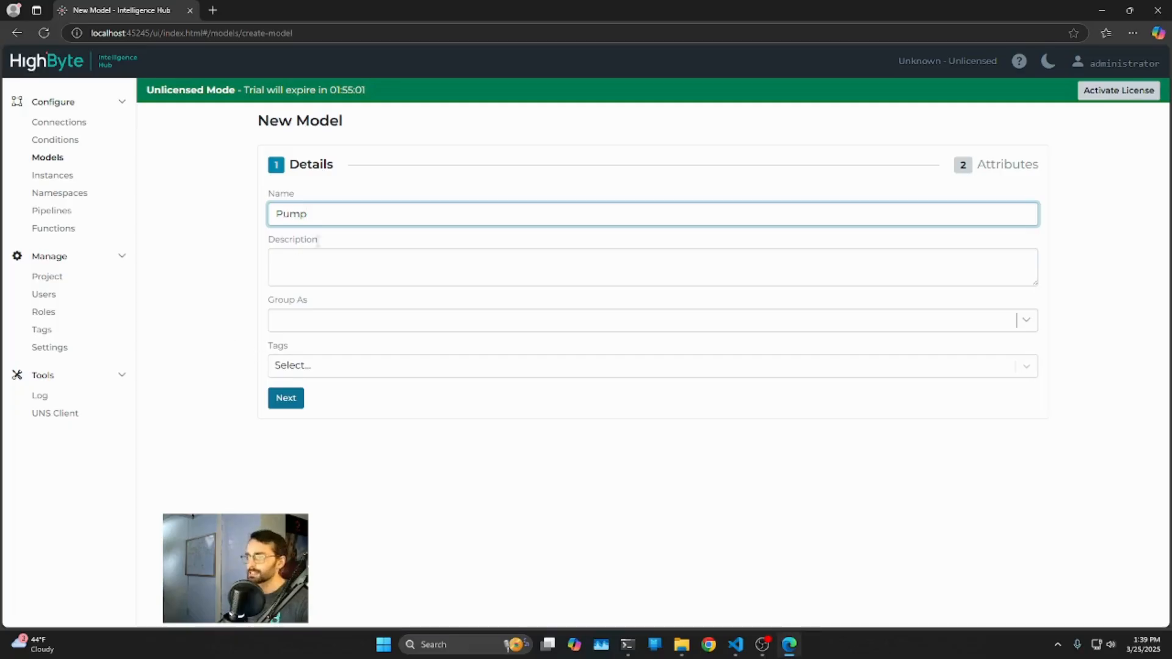
{"action": "left_click", "coordinate": [285, 400]}
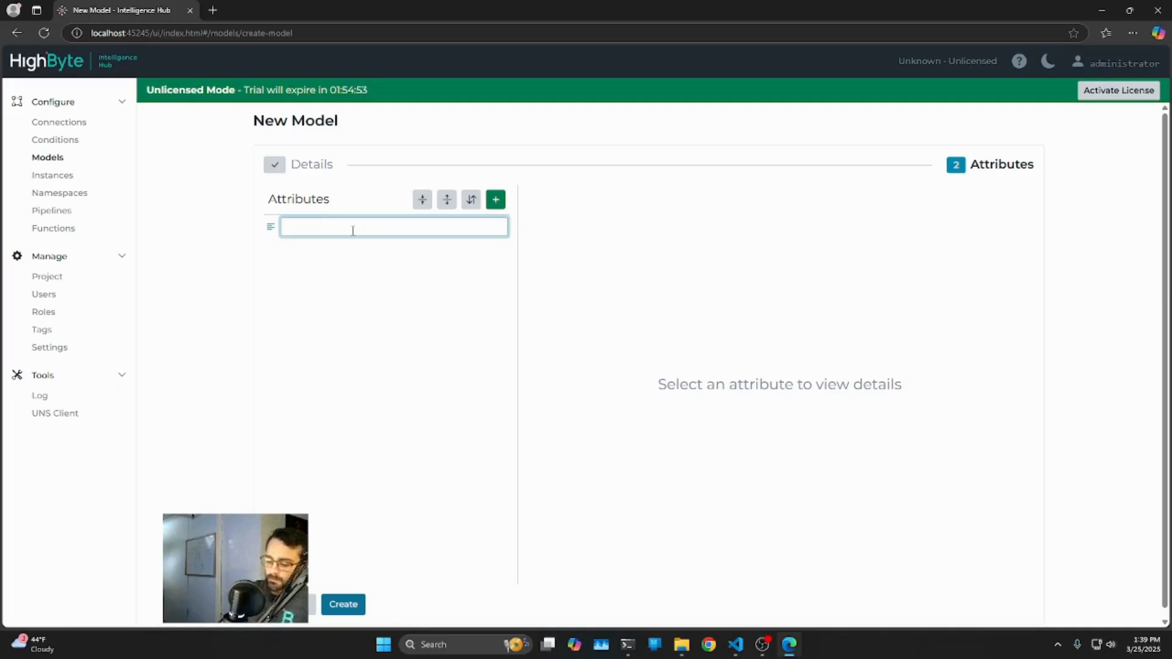
Add the attributes flowrate, PowerDraw, vibration and Name to the Pump model and create it
{"action": "type", "text": "flowrate"}
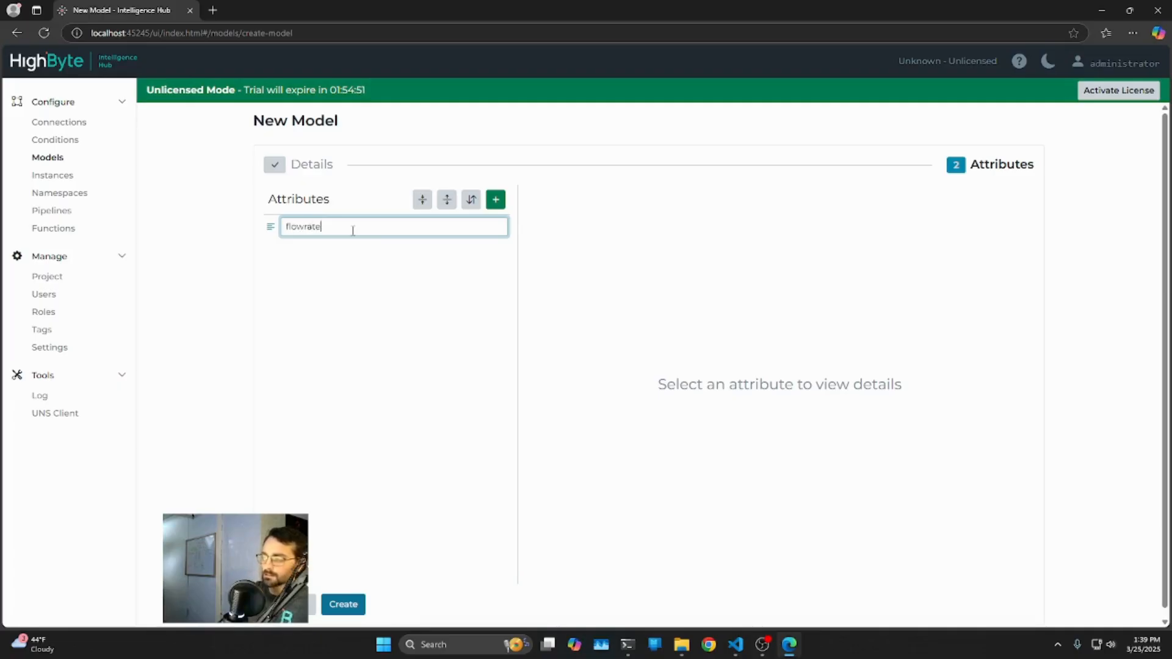
{"action": "left_click", "coordinate": [495, 200]}
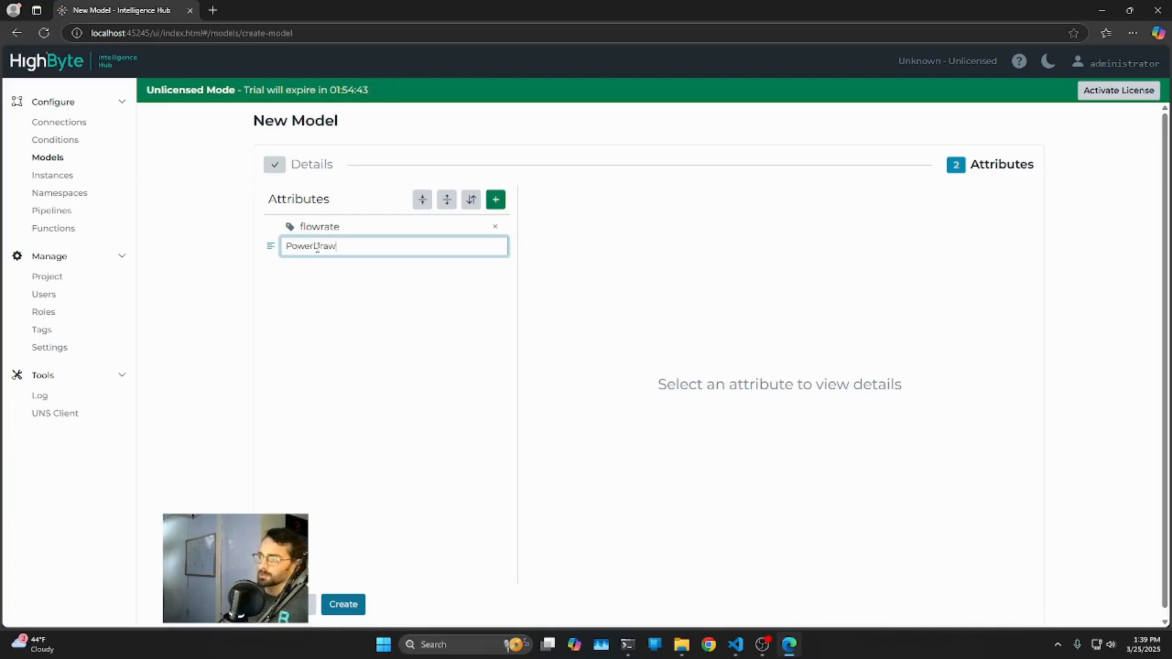
{"action": "left_click", "coordinate": [495, 200]}
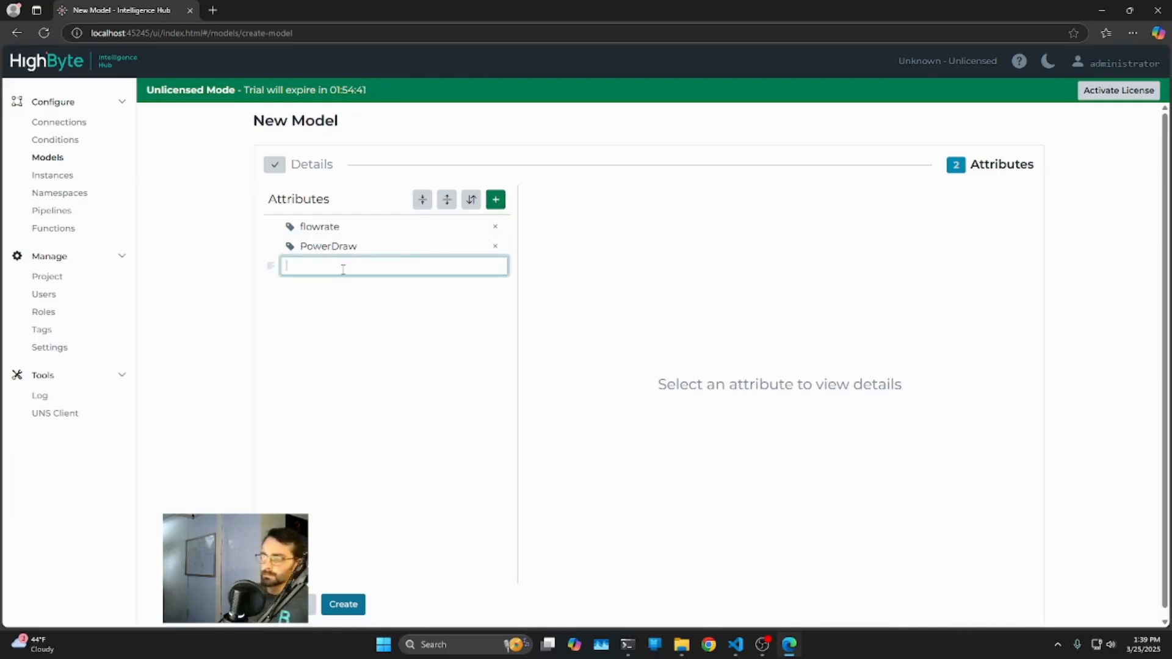
{"action": "type", "text": "vibration"}
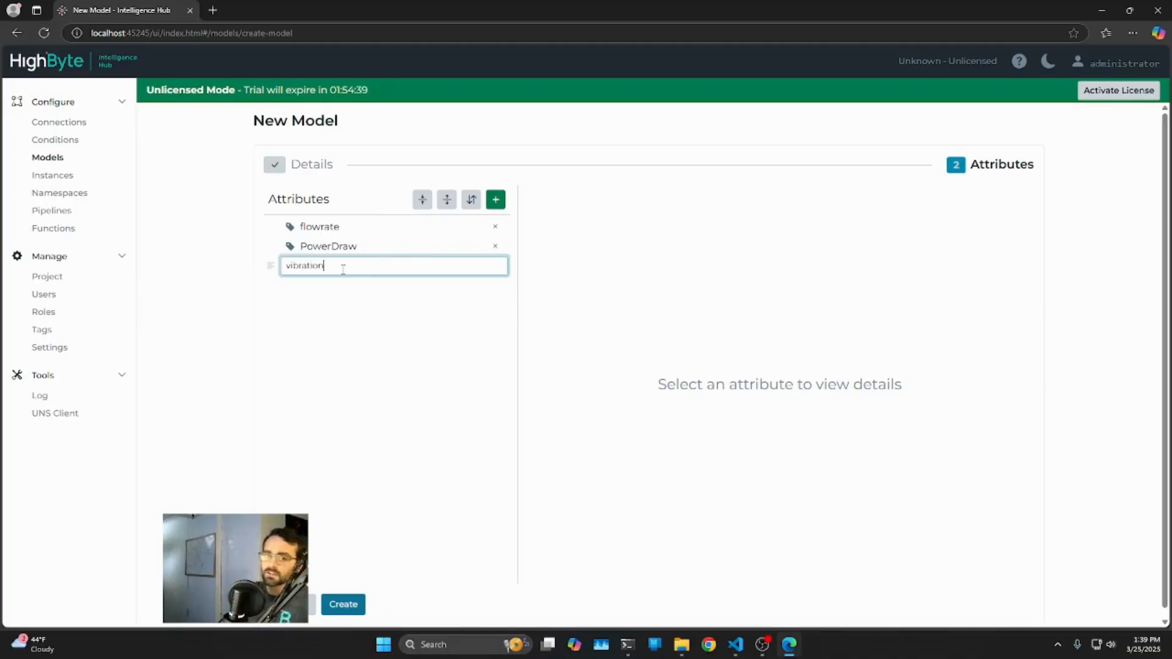
{"action": "left_click", "coordinate": [502, 203]}
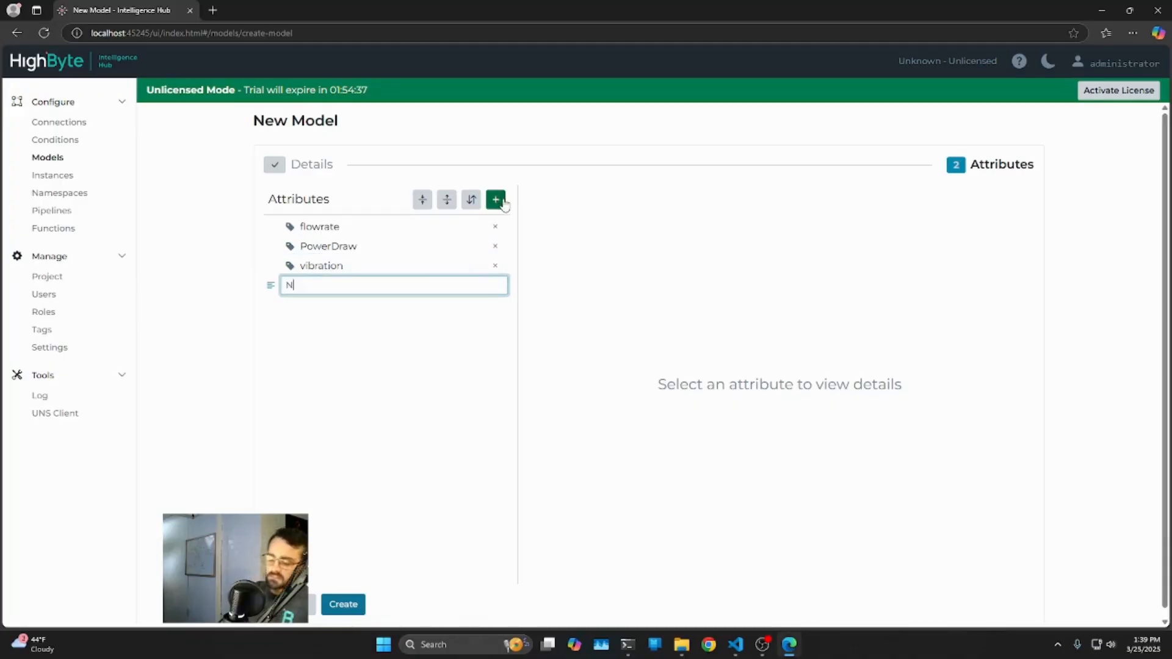
{"action": "left_click", "coordinate": [415, 375]}
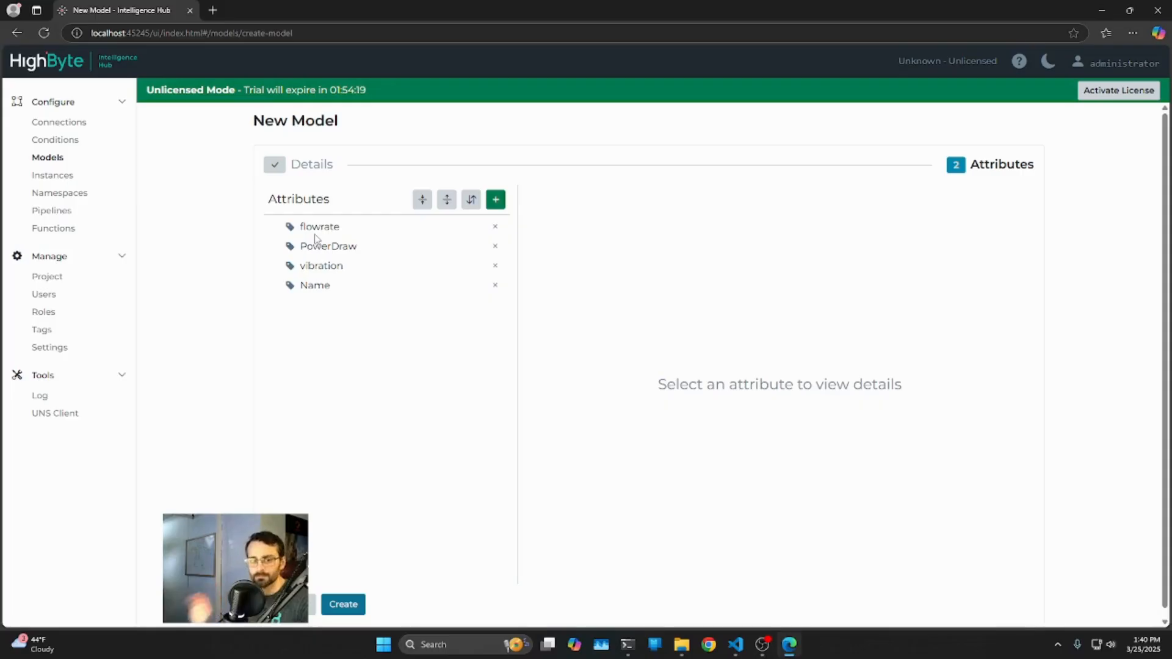
{"action": "left_click", "coordinate": [343, 604]}
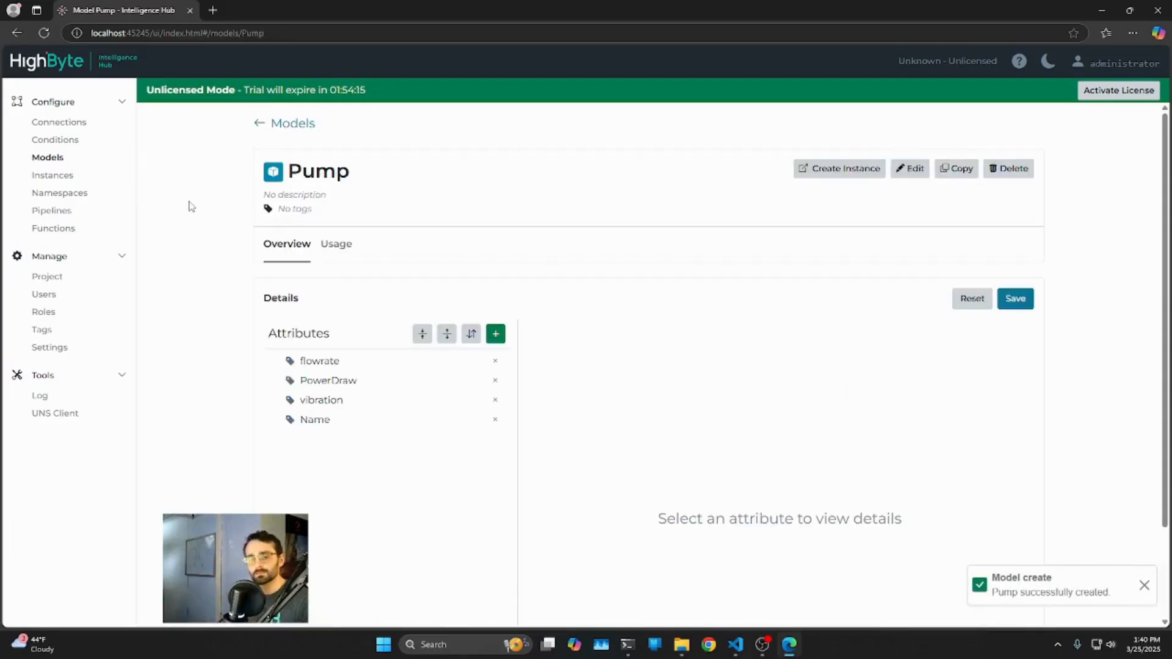
Start a new instance named myPump based on the Pump model and continue to its attributes
{"action": "left_click", "coordinate": [55, 177]}
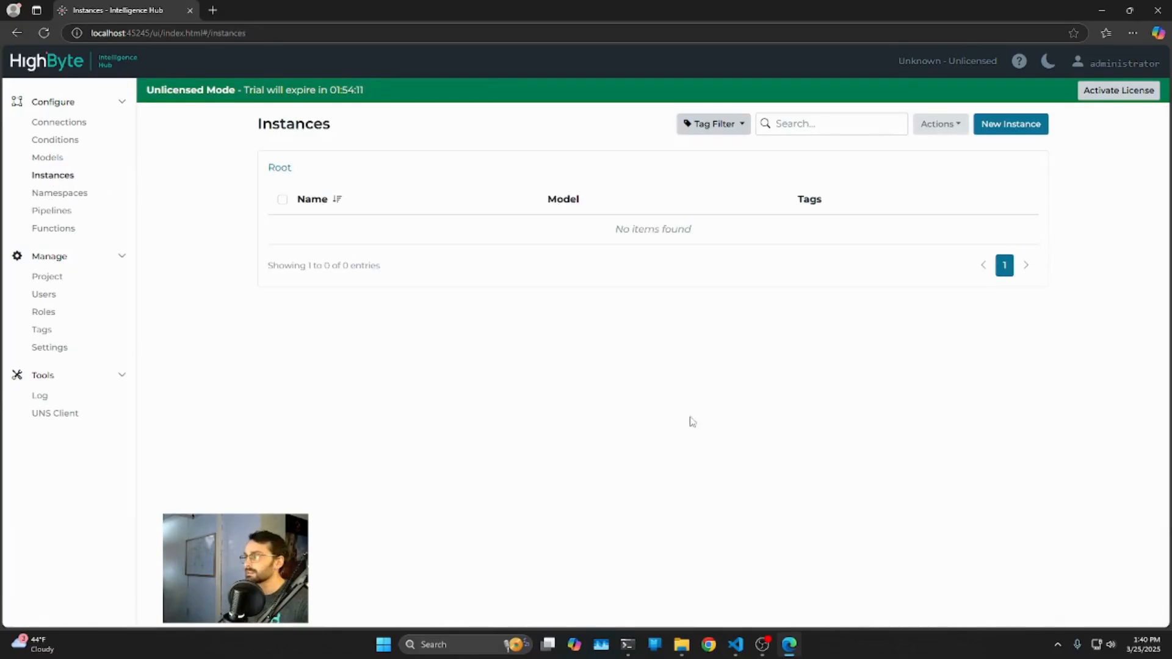
{"action": "left_click", "coordinate": [1004, 125]}
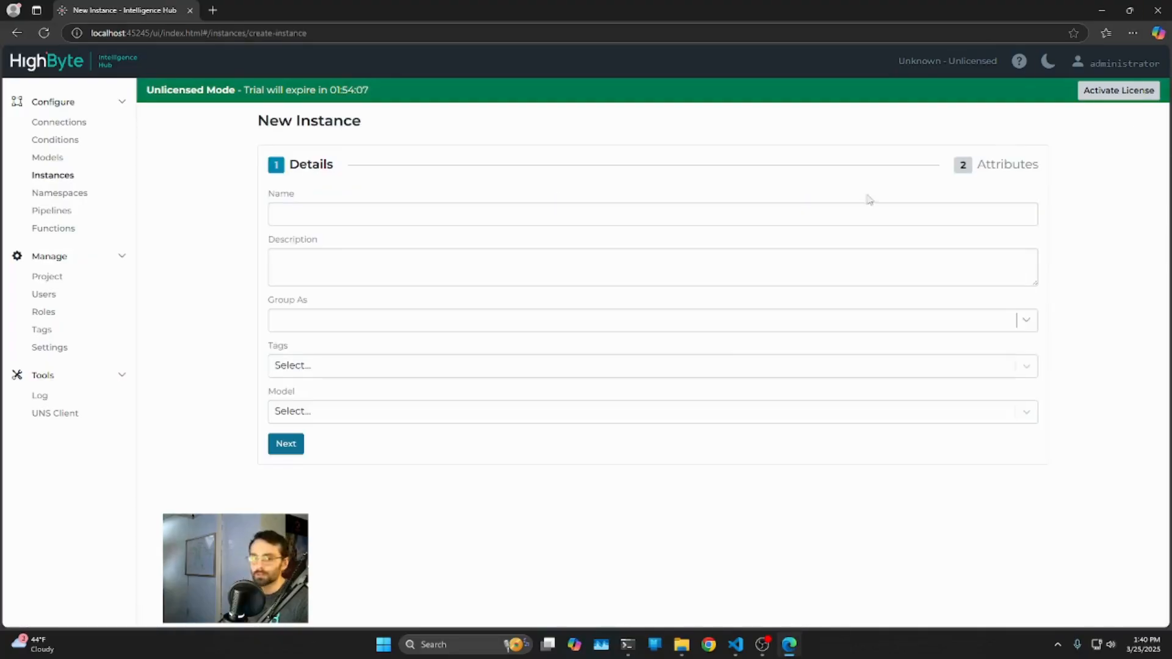
{"action": "left_click", "coordinate": [341, 224]}
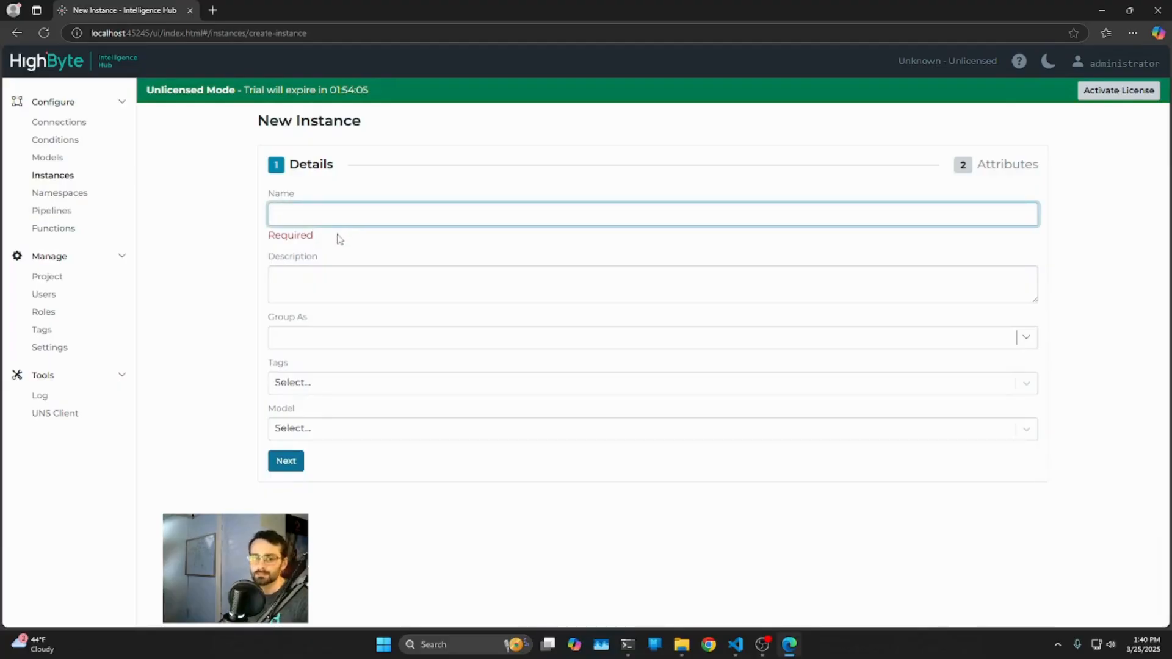
{"action": "type", "text": "nmy"}
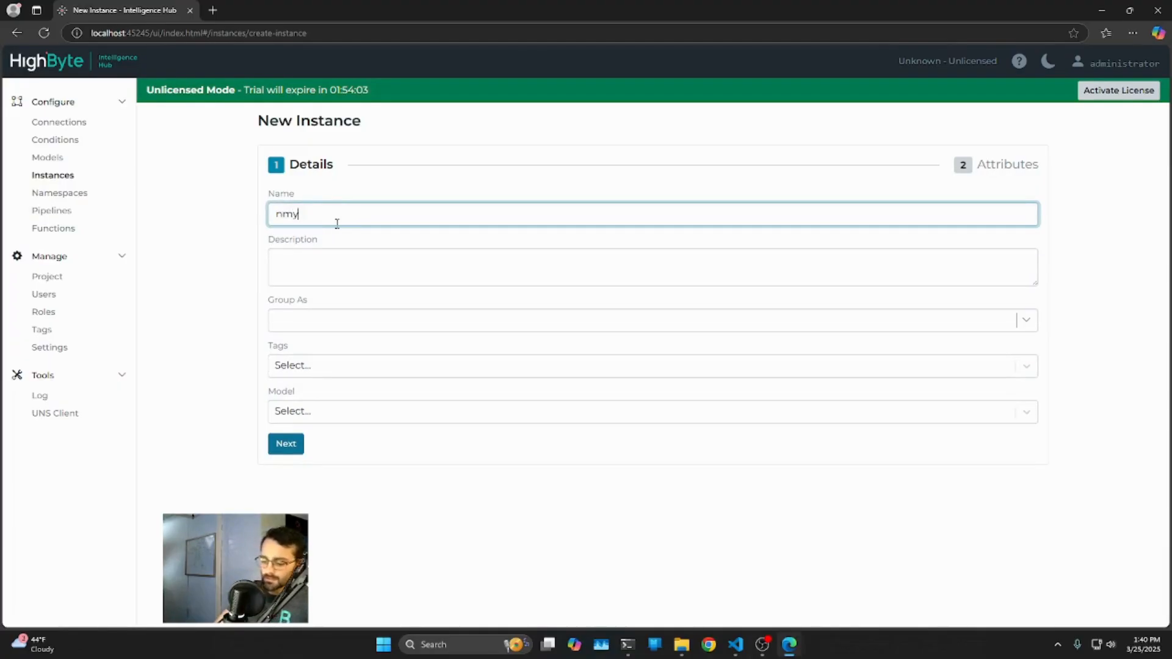
{"action": "key", "text": "BackSpace"}
{"action": "key", "text": "BackSpace"}
{"action": "type", "text": "myPump"}
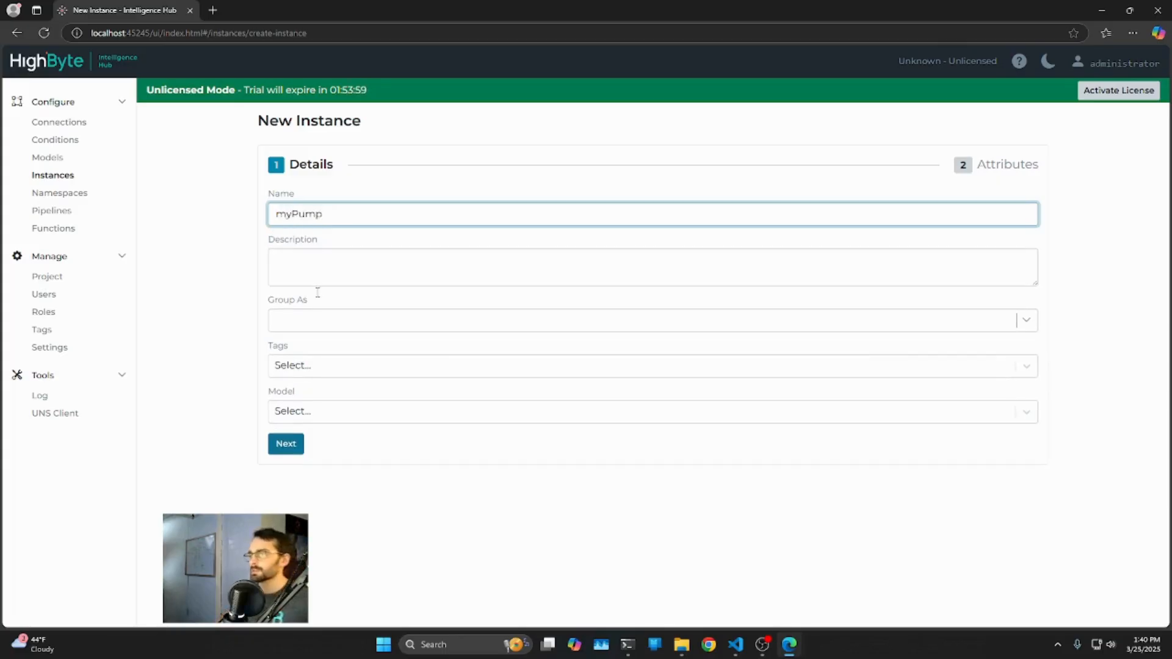
{"action": "left_click", "coordinate": [299, 412]}
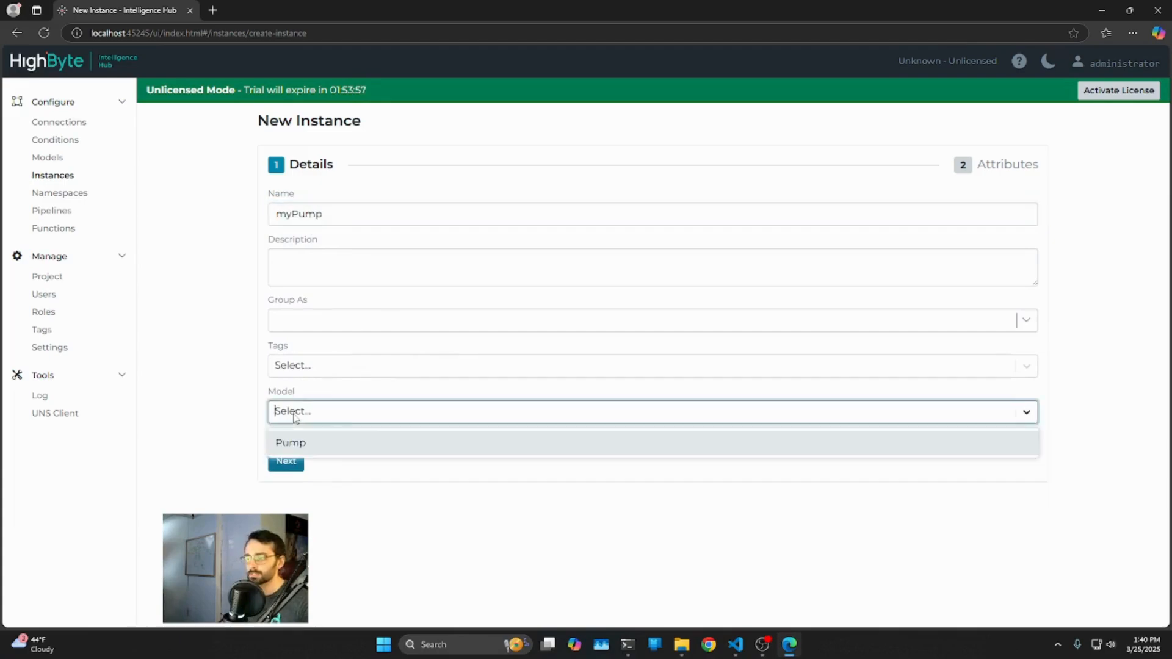
{"action": "left_click", "coordinate": [324, 444]}
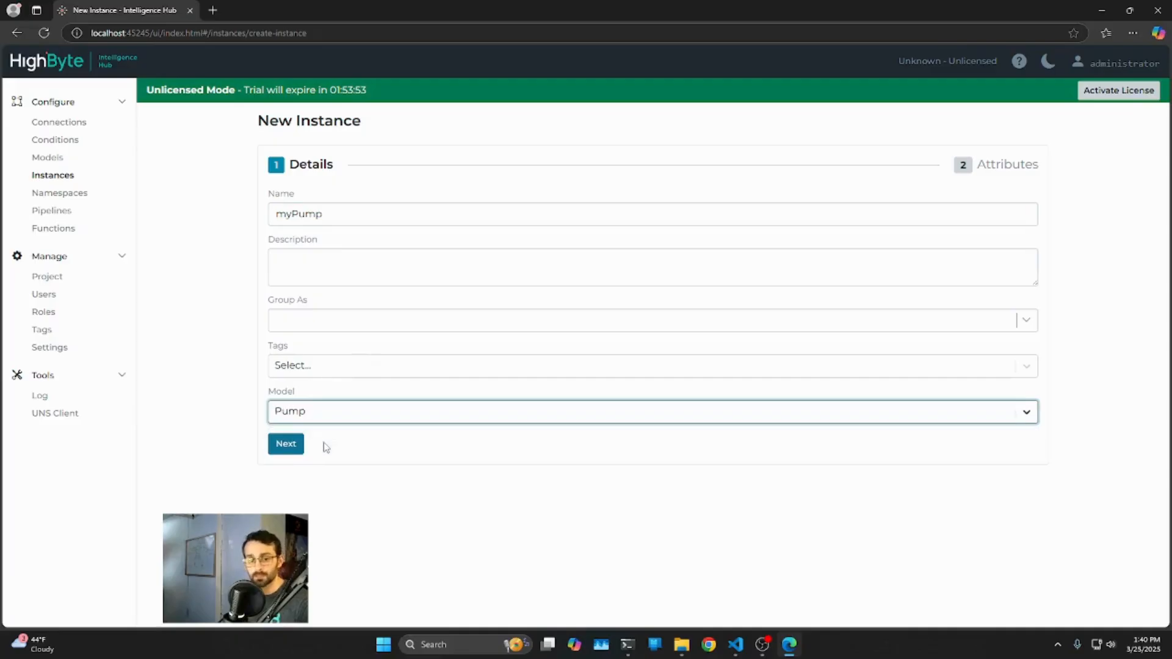
{"action": "left_click", "coordinate": [293, 449]}
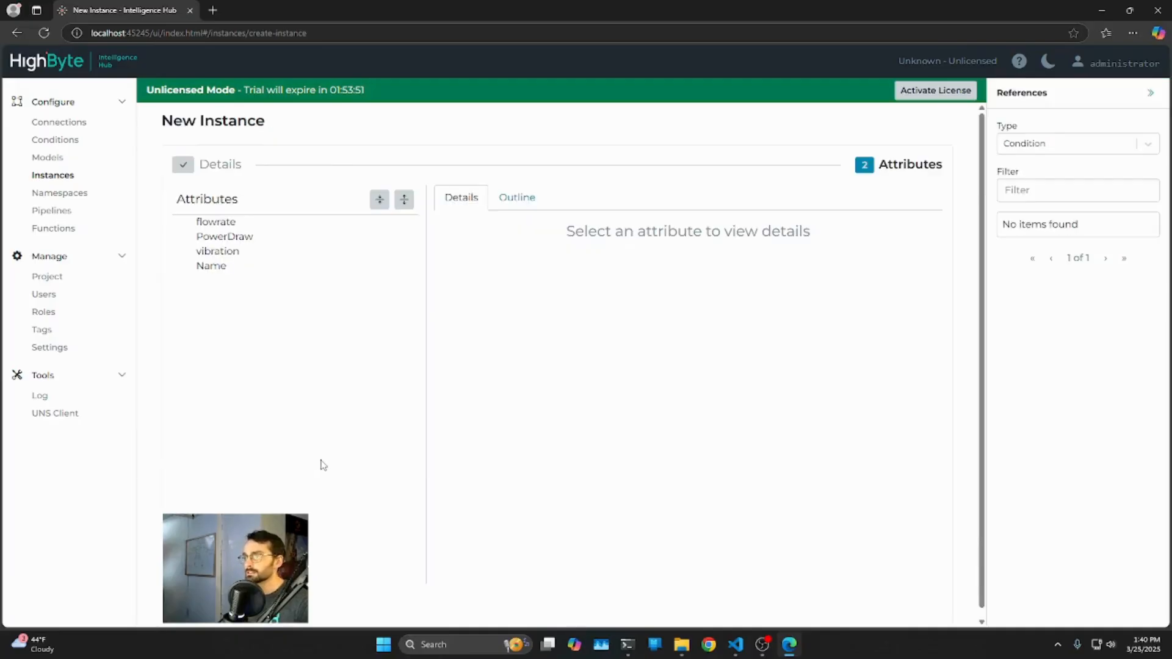
Look through the instance's attributes and reference the mqttIN input of the myMQTT connection for the Name attribute
{"action": "left_click", "coordinate": [246, 222]}
{"action": "left_click", "coordinate": [247, 238]}
{"action": "left_click", "coordinate": [249, 255]}
{"action": "left_click", "coordinate": [249, 273]}
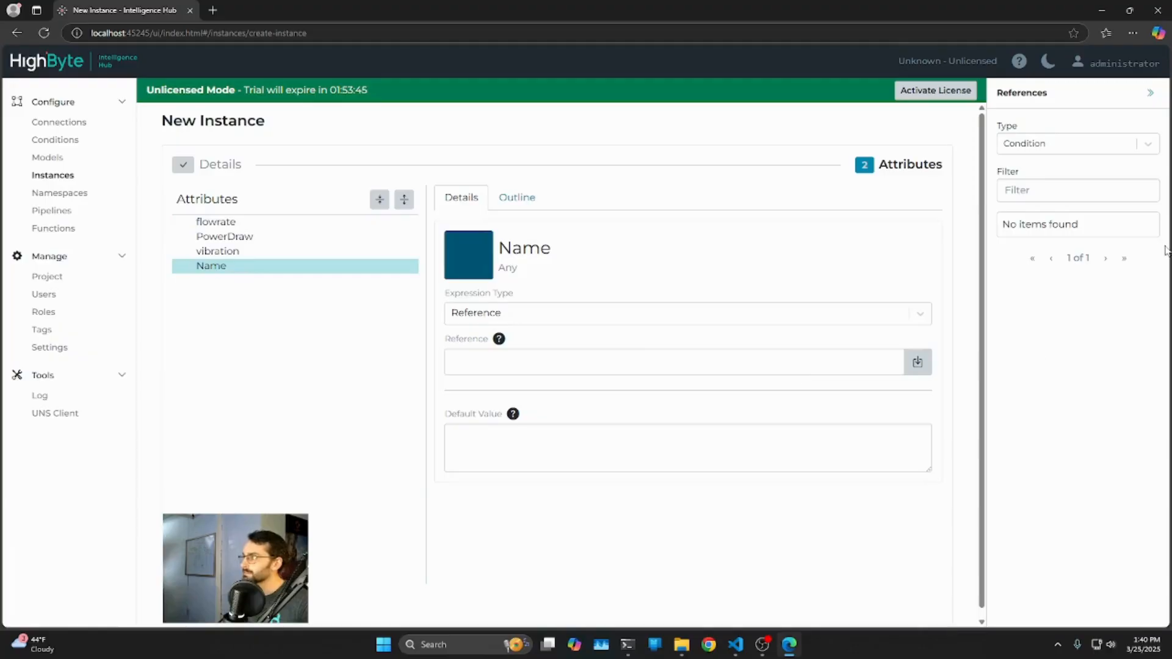
{"action": "left_click", "coordinate": [1148, 144]}
{"action": "left_click", "coordinate": [1074, 196]}
{"action": "left_click", "coordinate": [1065, 190]}
{"action": "left_click", "coordinate": [1096, 221]}
{"action": "left_click_drag", "start_coordinate": [1046, 311], "coordinate": [470, 372]}
{"action": "left_click_drag", "start_coordinate": [624, 365], "coordinate": [435, 427]}
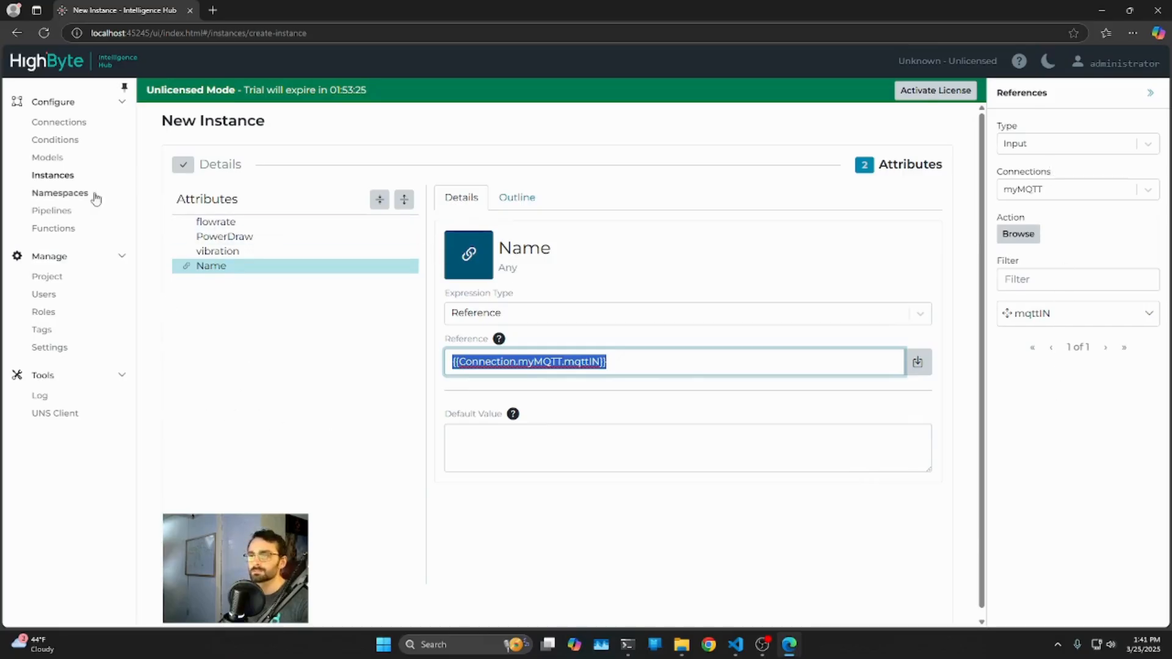
Create a nested namespace hierarchy with el1 at the root, two beneath it and three beneath two
{"action": "left_click", "coordinate": [41, 194]}
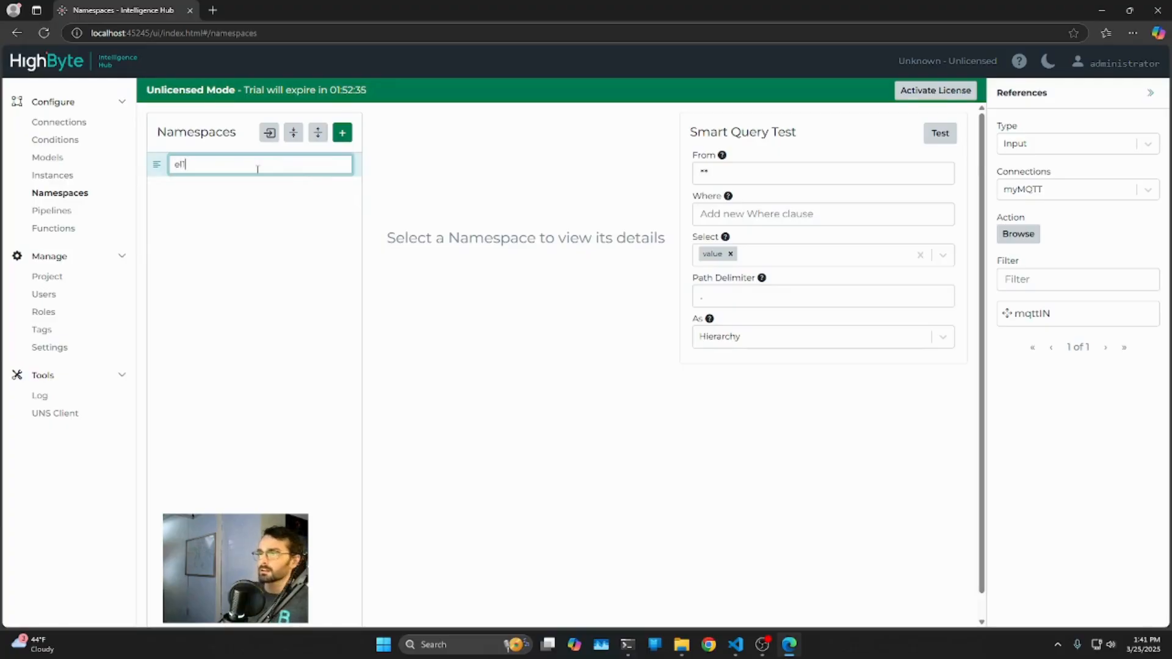
{"action": "left_click", "coordinate": [340, 135]}
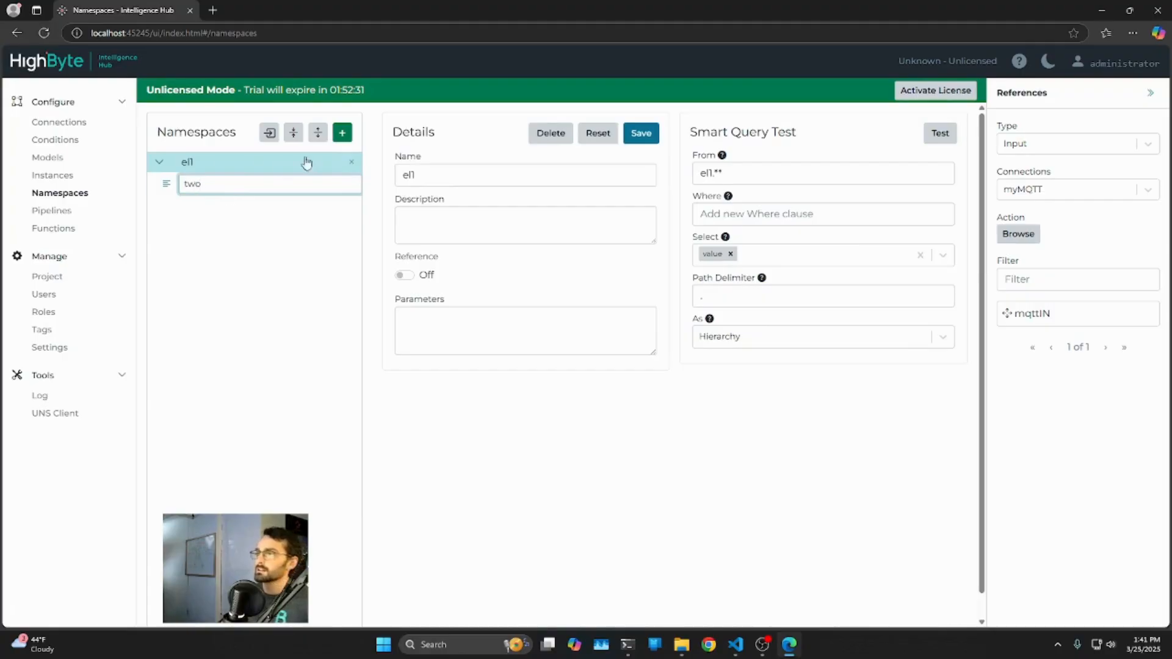
{"action": "left_click", "coordinate": [350, 134]}
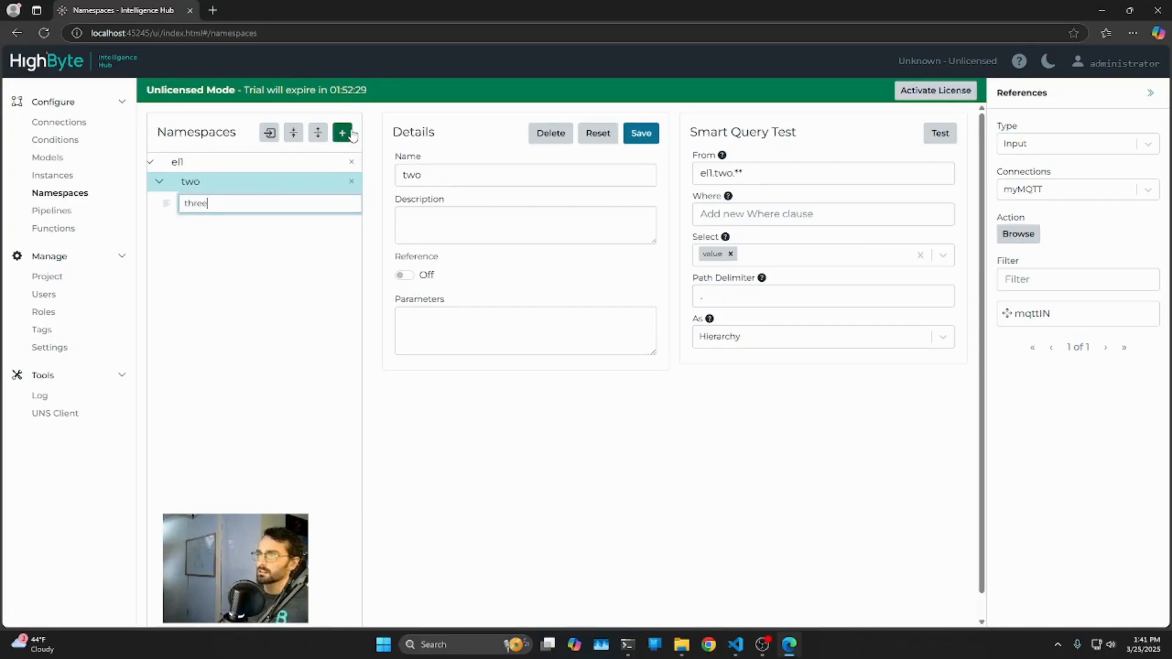
{"action": "key", "text": "Return"}
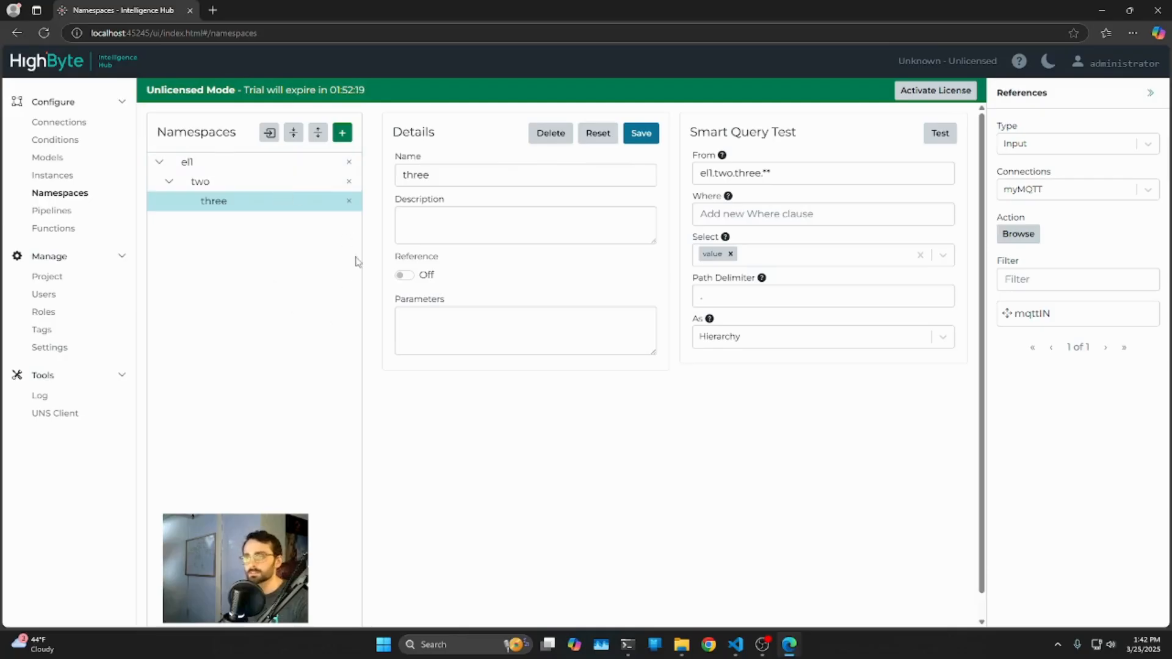
Create an empty pipeline named myPipe with no stages
{"action": "left_click", "coordinate": [52, 211]}
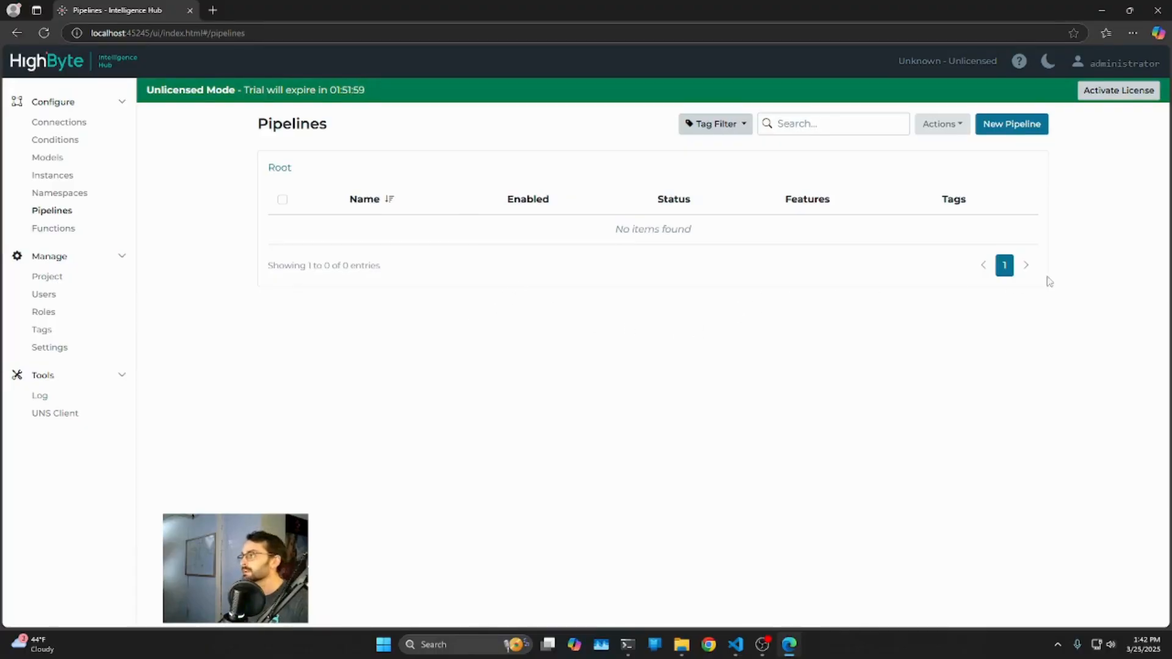
{"action": "left_click", "coordinate": [1026, 130]}
{"action": "left_click", "coordinate": [273, 208]}
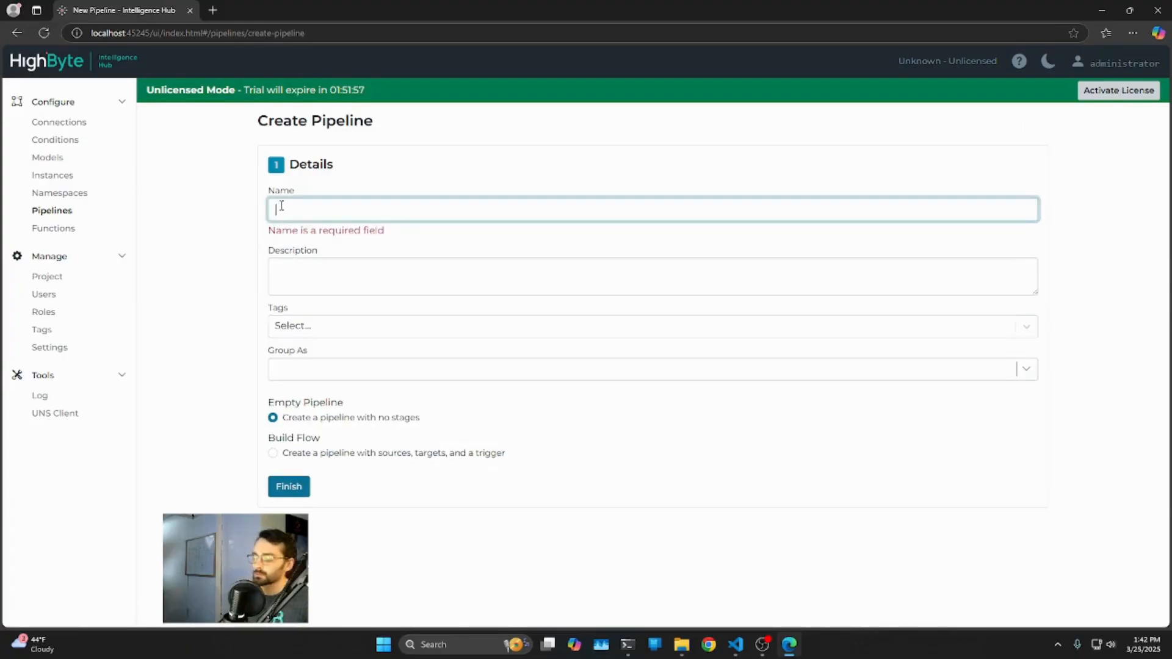
{"action": "type", "text": "myPipe"}
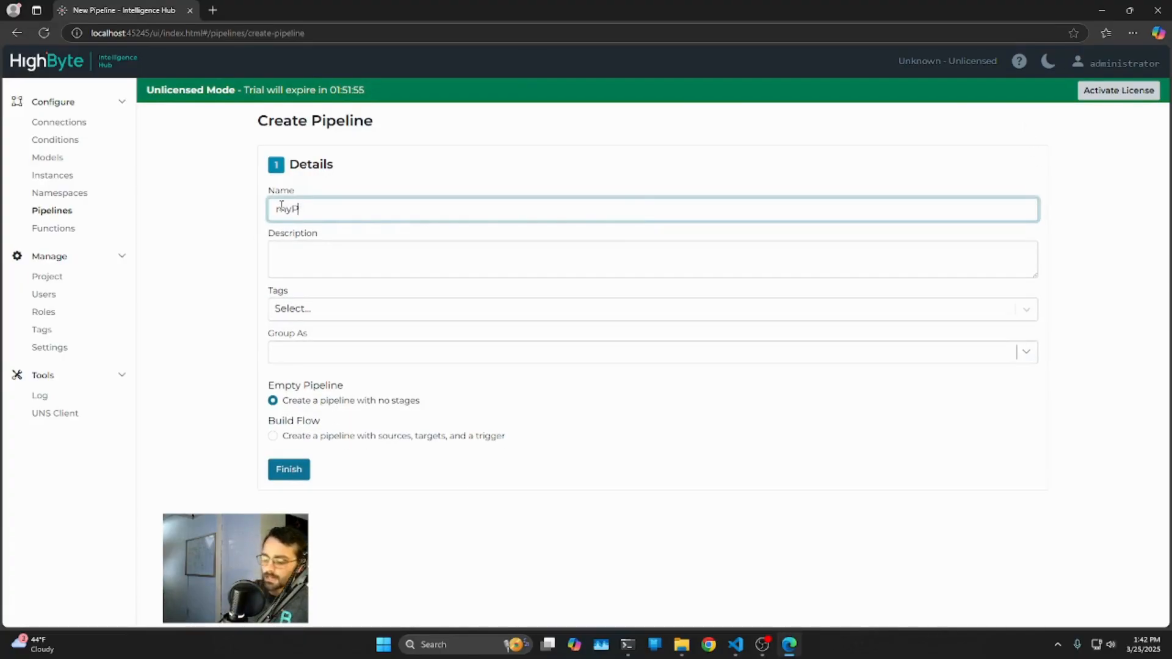
{"action": "left_click", "coordinate": [287, 470]}
{"action": "left_click_drag", "start_coordinate": [762, 304], "coordinate": [624, 247]}
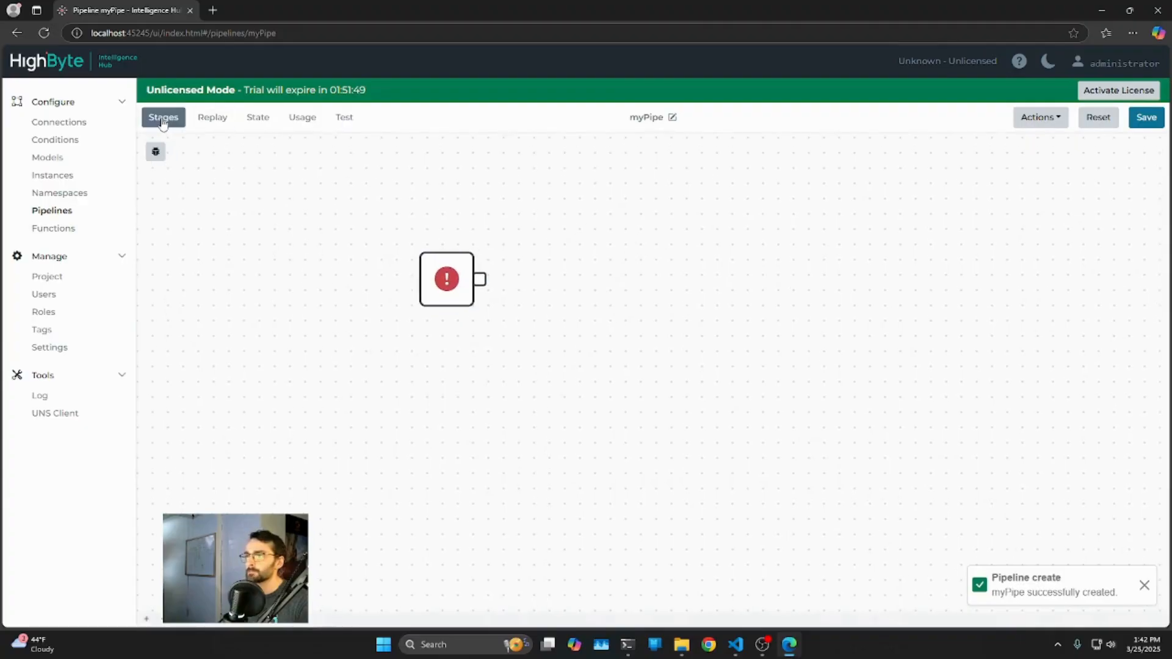
Examine the pipeline stages available in the Common, Control, Parse, Format and I/O categories
{"action": "left_click", "coordinate": [163, 118]}
{"action": "left_click", "coordinate": [171, 126]}
{"action": "left_click", "coordinate": [166, 122]}
{"action": "left_click", "coordinate": [218, 179]}
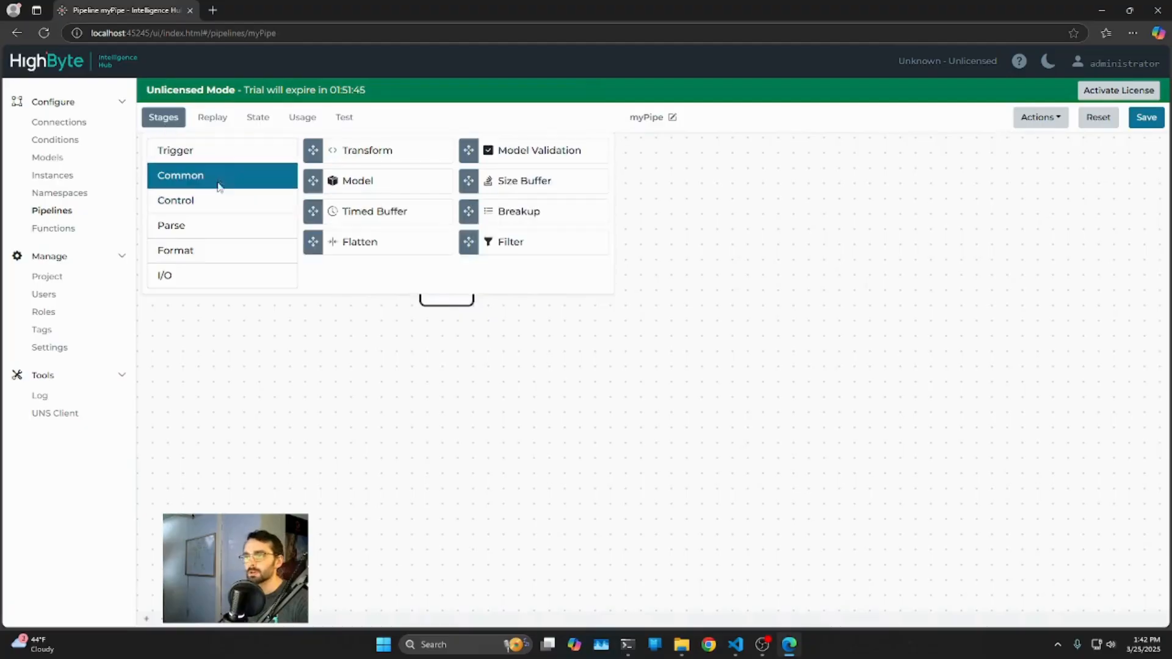
{"action": "left_click", "coordinate": [222, 200]}
{"action": "left_click", "coordinate": [230, 233]}
{"action": "left_click", "coordinate": [230, 260]}
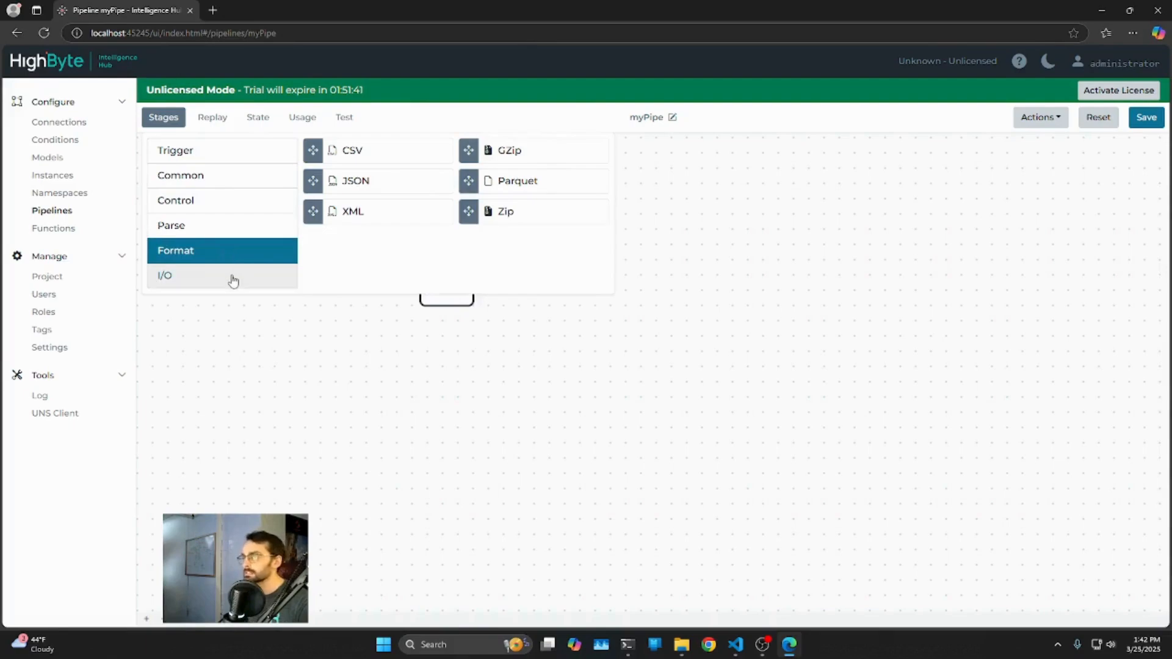
{"action": "left_click", "coordinate": [232, 275]}
Add a Polled trigger to the pipeline ahead of its start node
{"action": "left_click", "coordinate": [199, 164]}
{"action": "left_click_drag", "start_coordinate": [382, 181], "coordinate": [312, 349]}
{"action": "left_click_drag", "start_coordinate": [476, 451], "coordinate": [517, 596]}
{"action": "left_click_drag", "start_coordinate": [466, 500], "coordinate": [368, 414]}
{"action": "left_click_drag", "start_coordinate": [549, 450], "coordinate": [480, 403]}
{"action": "left_click_drag", "start_coordinate": [252, 369], "coordinate": [260, 375]}
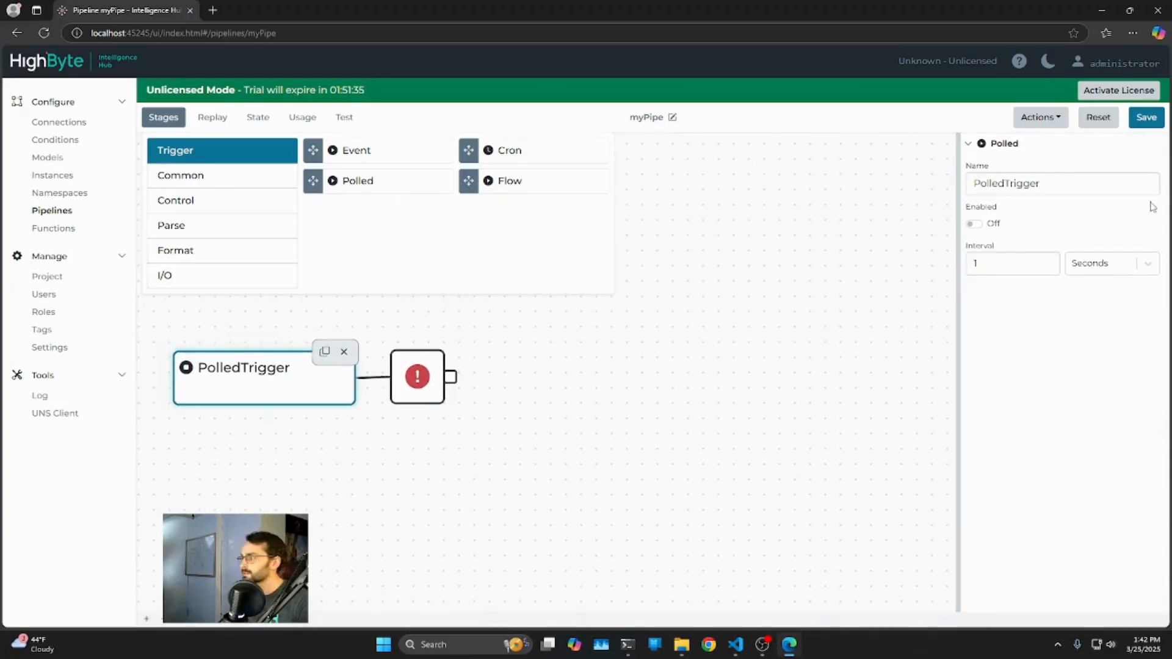
Add a Read stage and connect the pipeline's start node to it
{"action": "left_click", "coordinate": [183, 283]}
{"action": "left_click_drag", "start_coordinate": [347, 158], "coordinate": [553, 392]}
{"action": "left_click_drag", "start_coordinate": [451, 376], "coordinate": [622, 413]}
{"action": "left_click_drag", "start_coordinate": [696, 425], "coordinate": [592, 391]}
{"action": "left_click_drag", "start_coordinate": [598, 498], "coordinate": [300, 483]}
Add a Transform stage connected to Read's first output, followed by a connected Model stage
{"action": "left_click", "coordinate": [174, 175]}
{"action": "left_click_drag", "start_coordinate": [352, 154], "coordinate": [525, 347]}
{"action": "left_click_drag", "start_coordinate": [414, 355], "coordinate": [550, 343]}
{"action": "left_click_drag", "start_coordinate": [543, 419], "coordinate": [425, 434]}
{"action": "left_click_drag", "start_coordinate": [348, 190], "coordinate": [717, 312]}
{"action": "left_click_drag", "start_coordinate": [566, 353], "coordinate": [710, 339]}
{"action": "left_click_drag", "start_coordinate": [798, 457], "coordinate": [508, 440]}
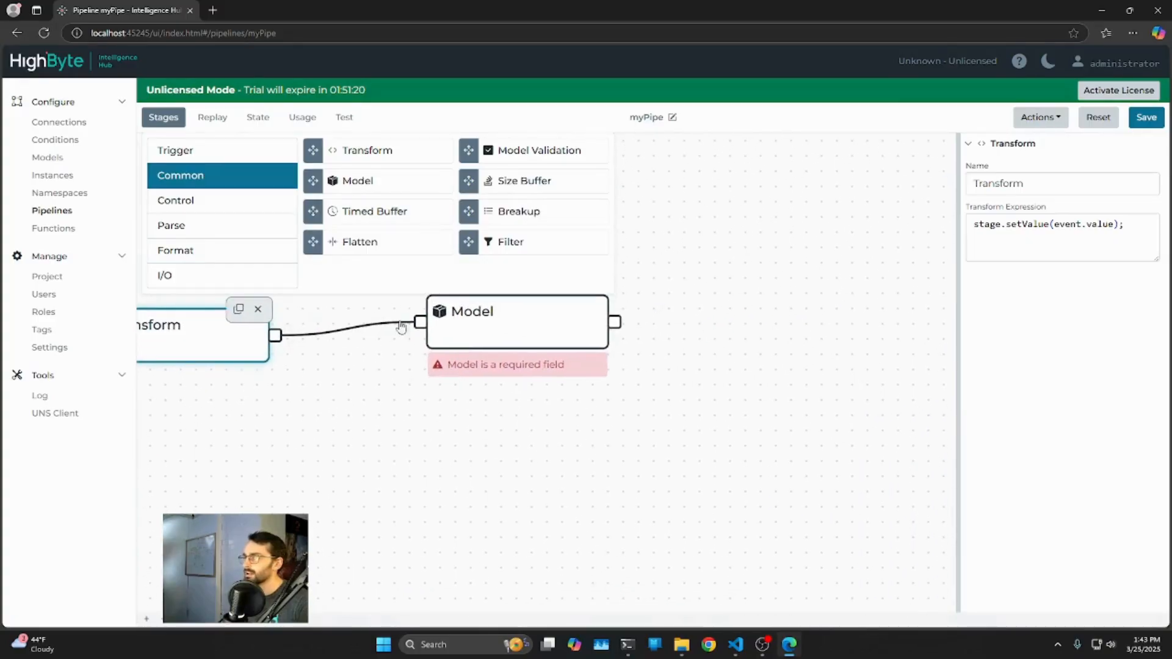
Add a Write stage and connect the Model stage's output to it
{"action": "left_click", "coordinate": [191, 276]}
{"action": "left_click_drag", "start_coordinate": [352, 177], "coordinate": [762, 368]}
{"action": "left_click_drag", "start_coordinate": [621, 328], "coordinate": [768, 331]}
{"action": "left_click", "coordinate": [819, 337]}
{"action": "left_click_drag", "start_coordinate": [665, 447], "coordinate": [784, 381]}
{"action": "left_click_drag", "start_coordinate": [449, 445], "coordinate": [713, 506]}
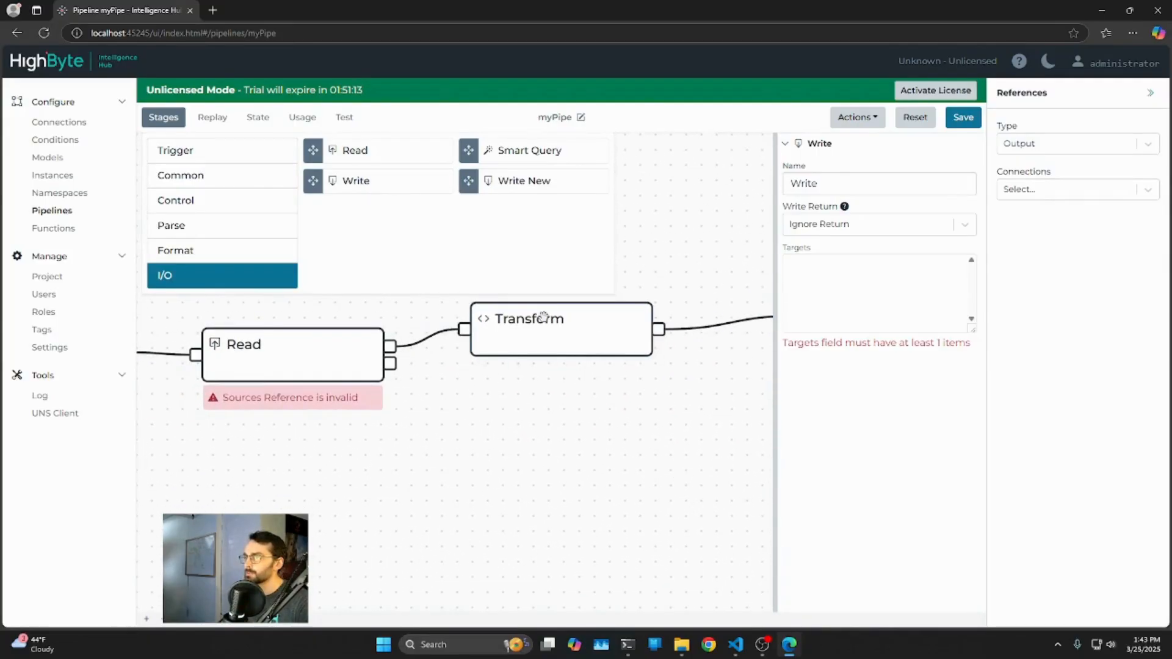
Add a Write New stage connected to Read's second output and save the pipeline
{"action": "left_click_drag", "start_coordinate": [498, 182], "coordinate": [563, 451]}
{"action": "left_click_drag", "start_coordinate": [389, 364], "coordinate": [556, 485]}
{"action": "left_click", "coordinate": [610, 487]}
{"action": "scroll", "coordinate": [536, 479], "scroll_direction": "down", "scroll_amount": 5}
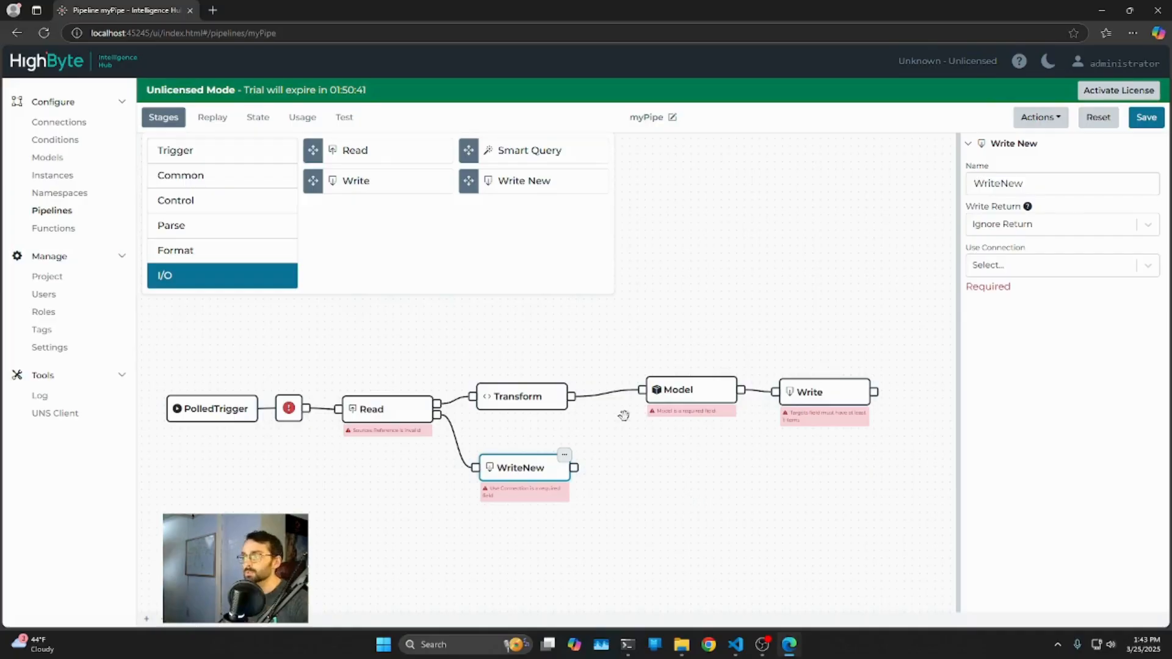
{"action": "scroll", "coordinate": [683, 522], "scroll_direction": "down", "scroll_amount": 2}
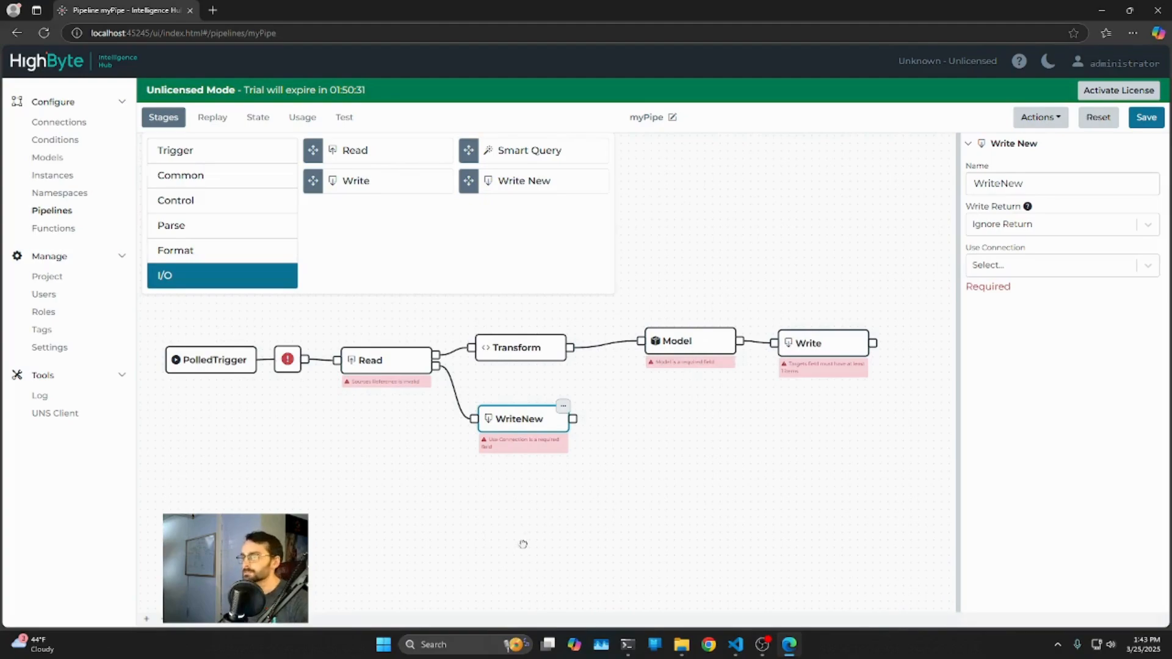
{"action": "scroll", "coordinate": [523, 543], "scroll_direction": "down", "scroll_amount": 1}
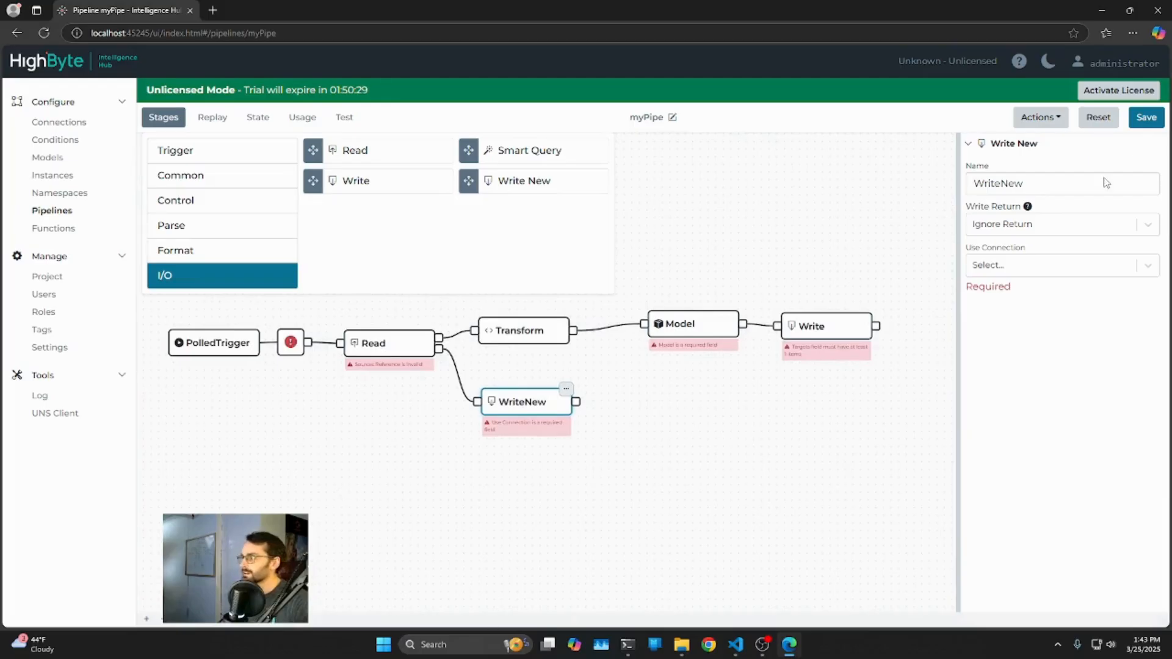
{"action": "left_click", "coordinate": [1147, 120]}
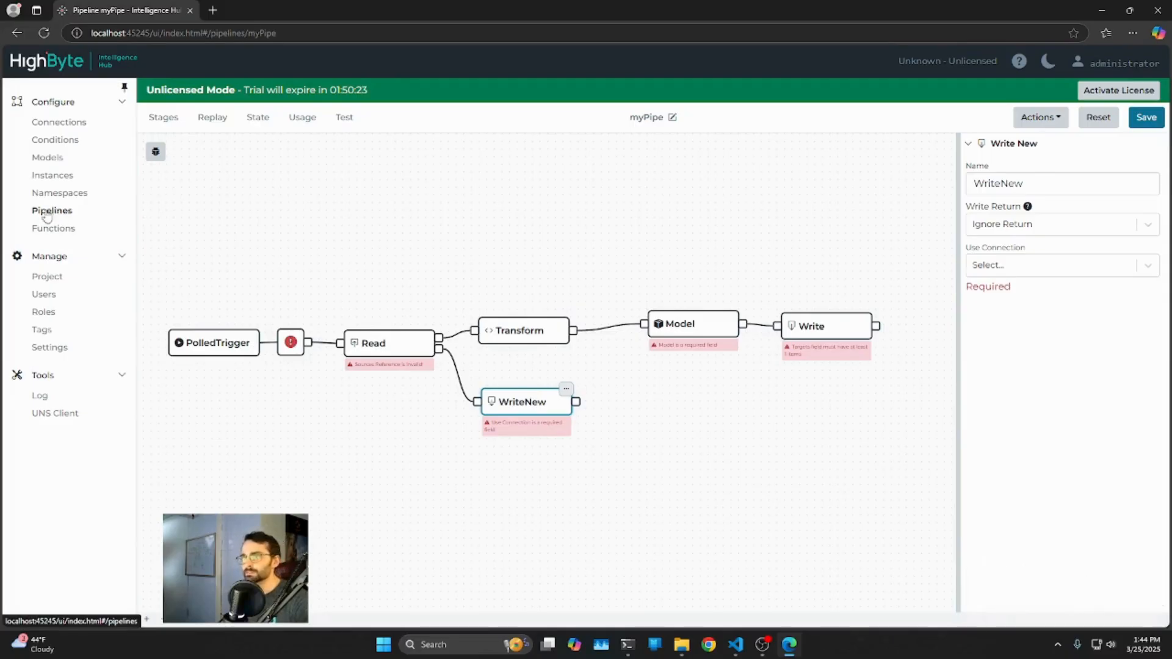
Add a word(x) function to the Functions code that builds and returns a string of x random upper- and lowercase letters
{"action": "left_click", "coordinate": [50, 213]}
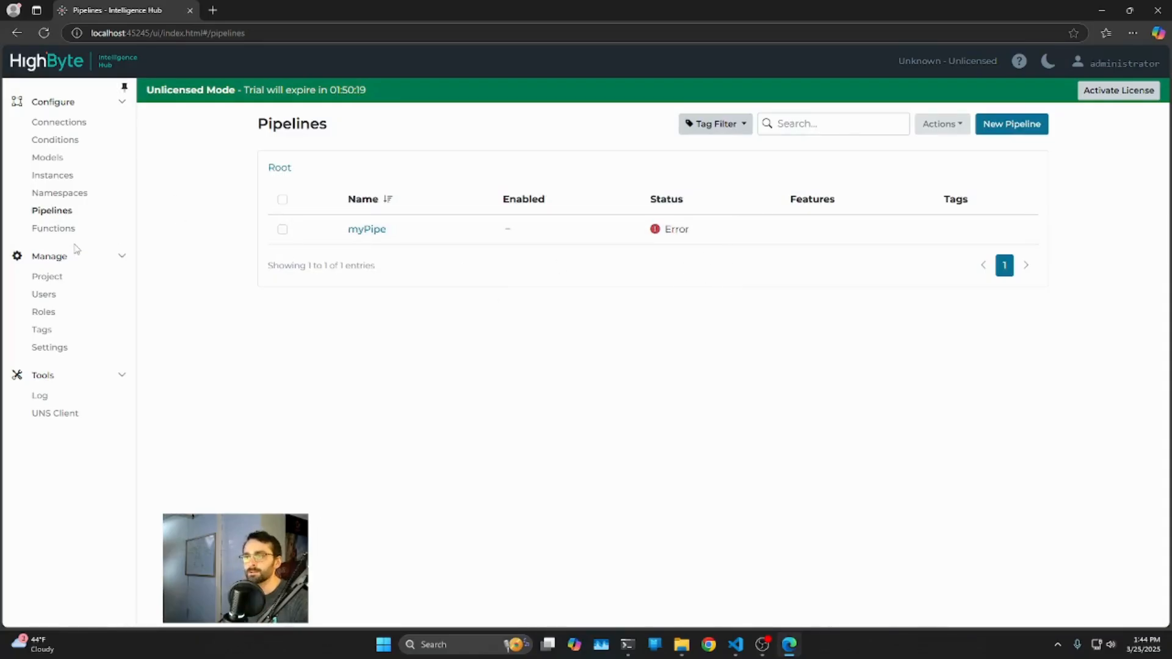
{"action": "left_click", "coordinate": [45, 231]}
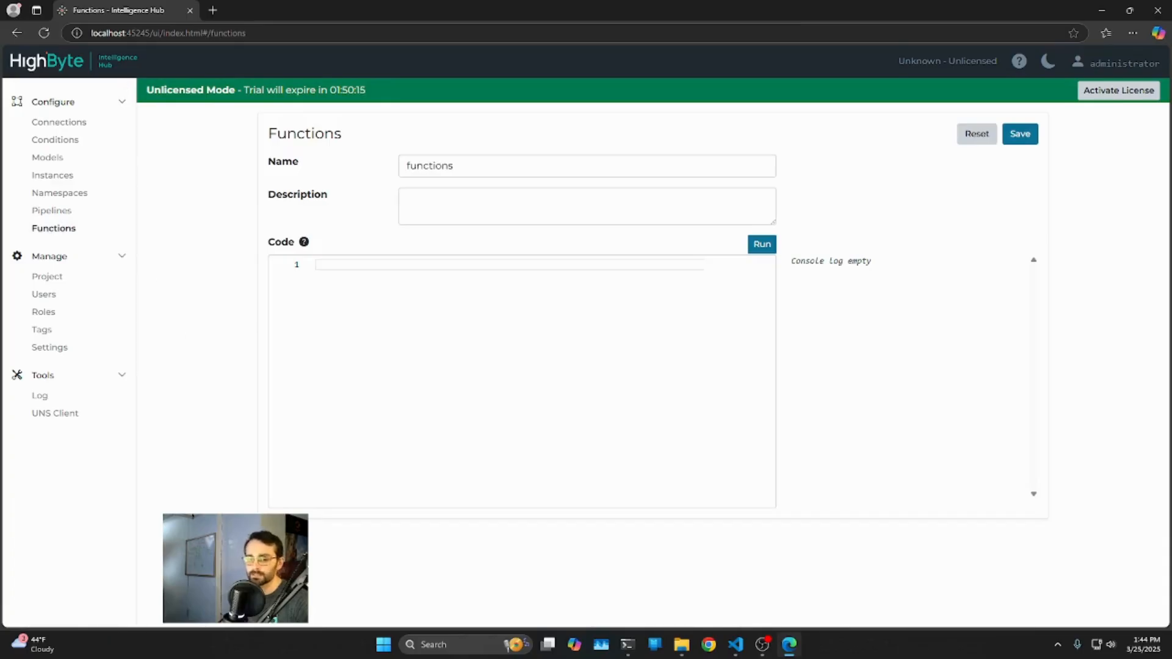
{"action": "key", "text": "alt+Tab"}
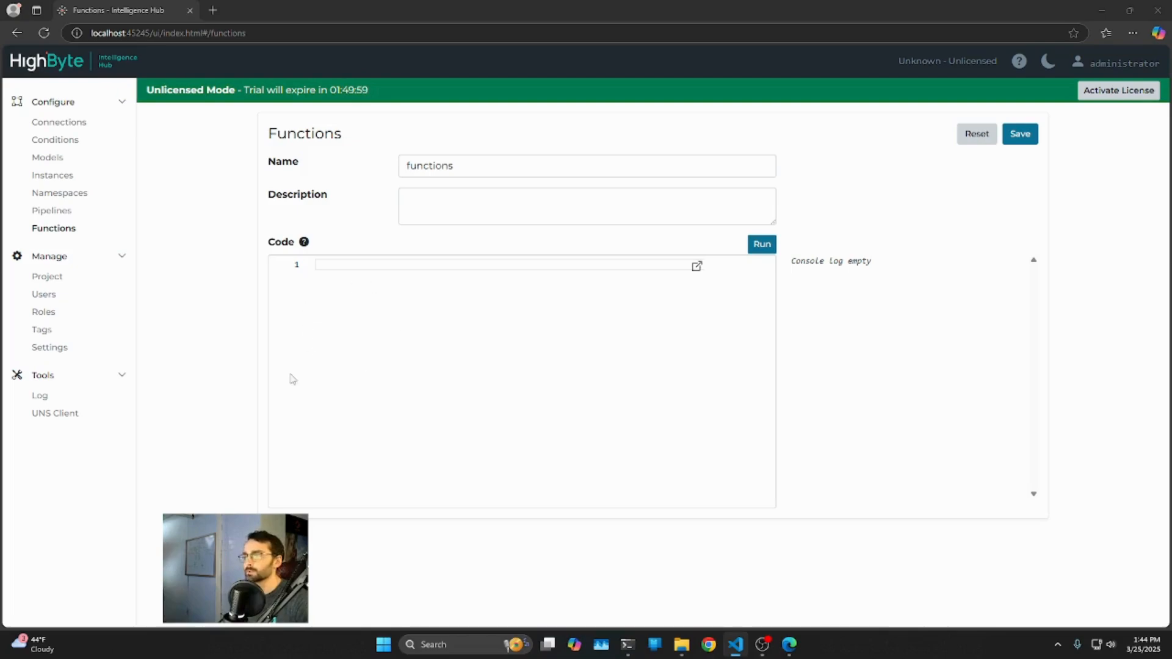
{"action": "left_click", "coordinate": [324, 269]}
{"action": "key", "text": "alt+Tab"}
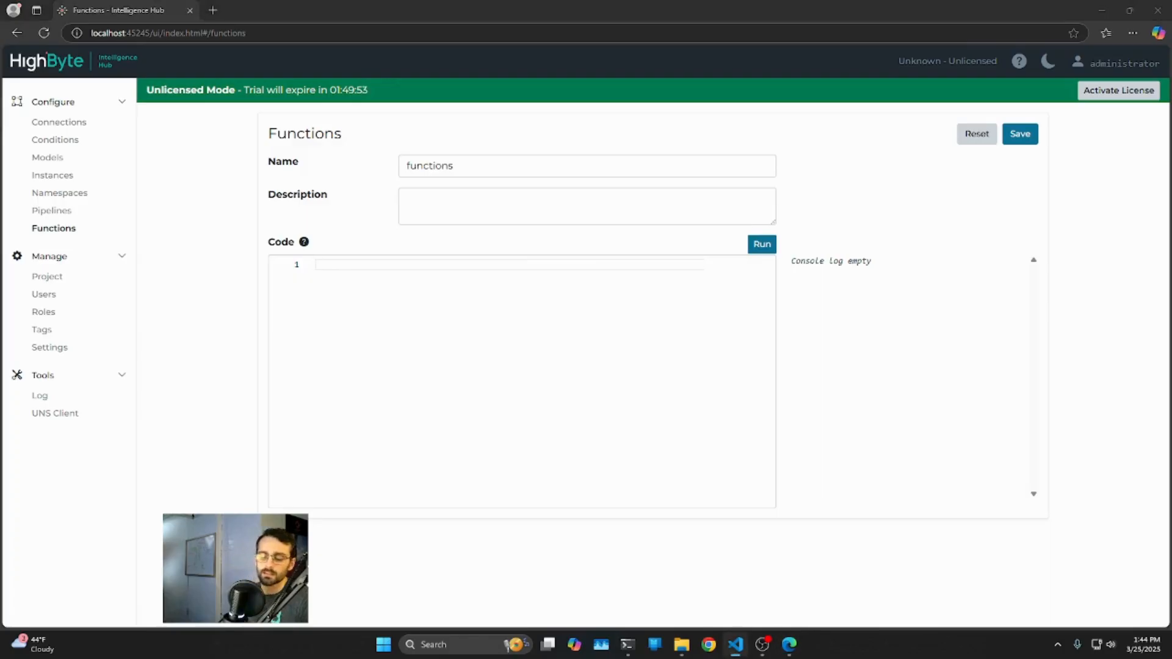
{"action": "left_click", "coordinate": [350, 280]}
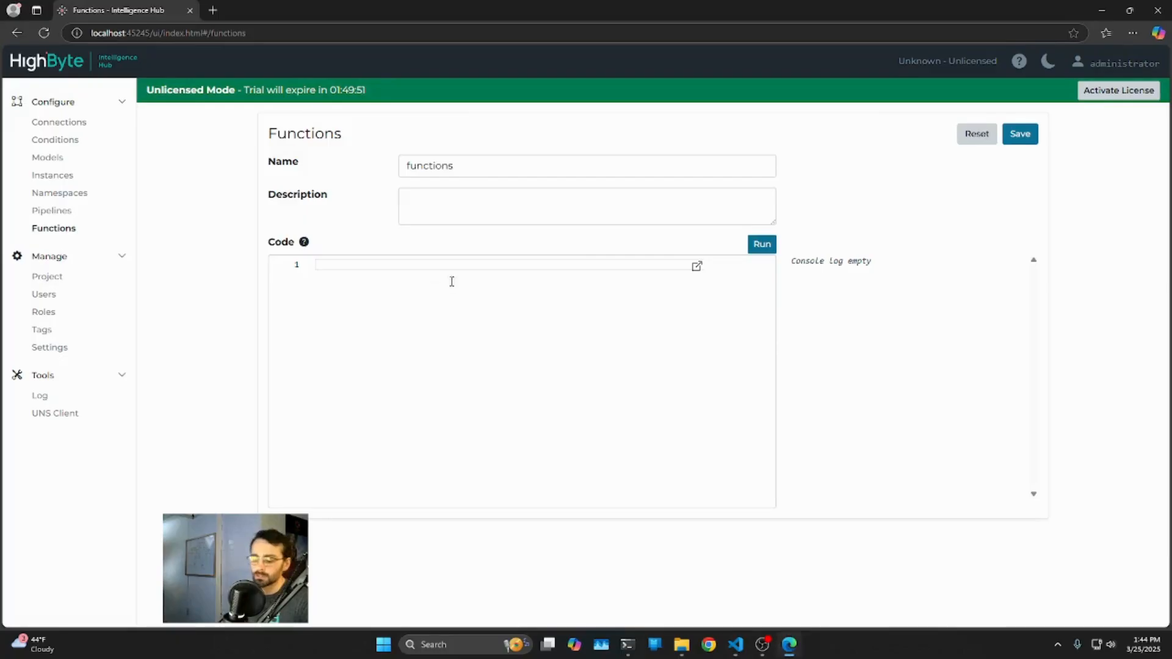
{"action": "type", "text": "function word(x){     let resp = \"\";     const chars = \"qwertyuiopasdfghjklzxcvbnmQWERTYUIOPASDFGHJKLZXCVBNM\";     while (resp.length<x){         resp += chars.charAt(Math.floor(Math.random()*chars.length));     }     return resp; }"}
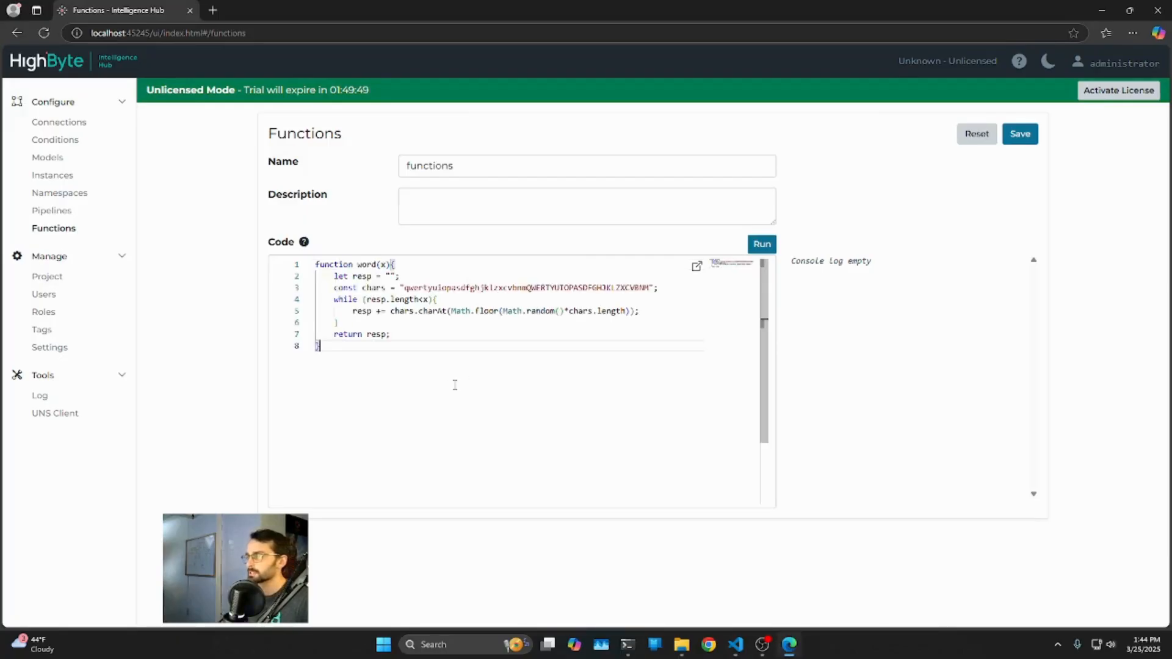
Examine the word(x) function's signature and the chars string of upper- and lowercase letters in the code
{"action": "left_click_drag", "start_coordinate": [358, 264], "coordinate": [386, 266]}
{"action": "left_click", "coordinate": [440, 335]}
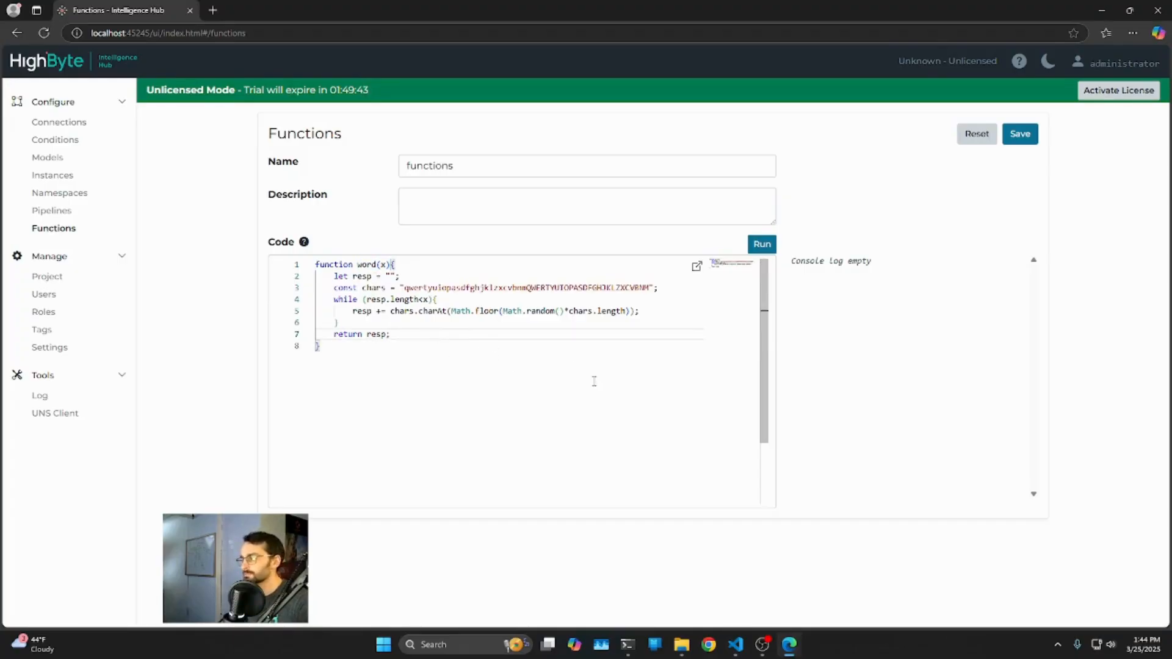
{"action": "left_click_drag", "start_coordinate": [415, 289], "coordinate": [661, 286]}
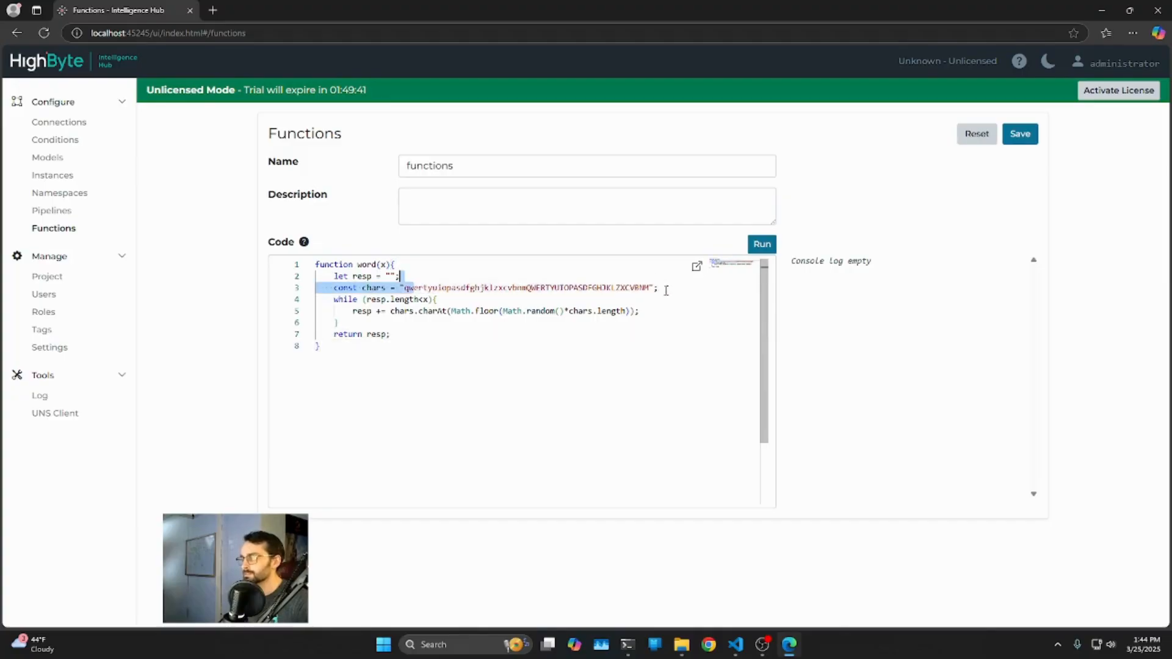
{"action": "left_click_drag", "start_coordinate": [479, 281], "coordinate": [641, 286]}
{"action": "left_click", "coordinate": [557, 333]}
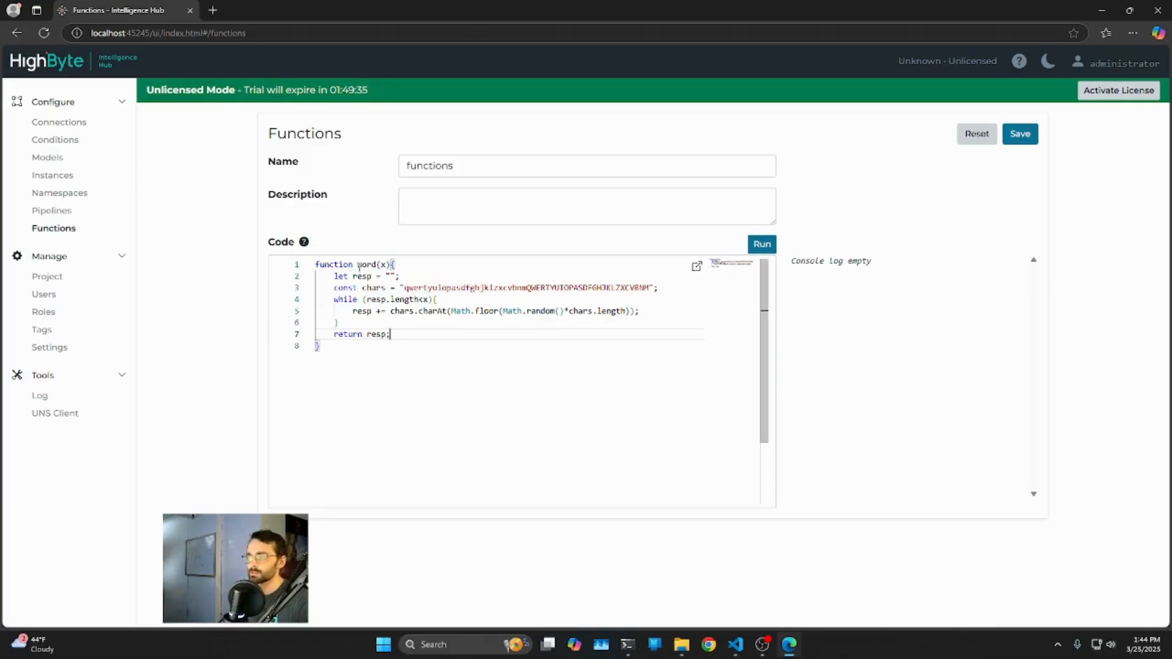
{"action": "left_click_drag", "start_coordinate": [357, 265], "coordinate": [385, 264]}
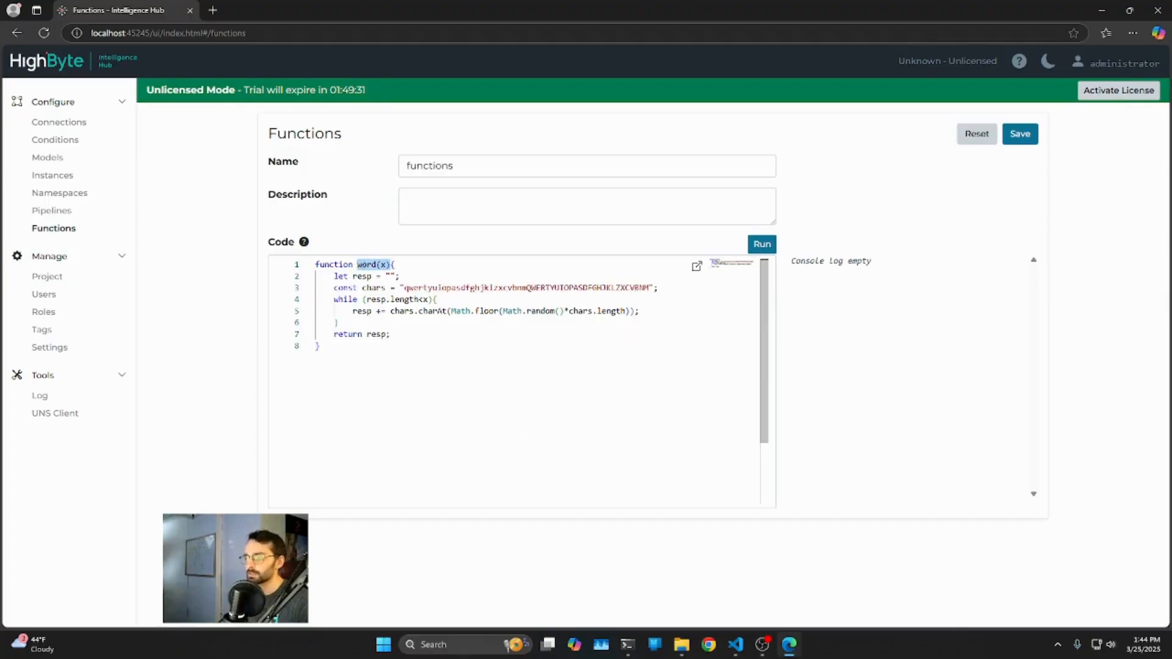
{"action": "left_click_drag", "start_coordinate": [405, 288], "coordinate": [648, 287]}
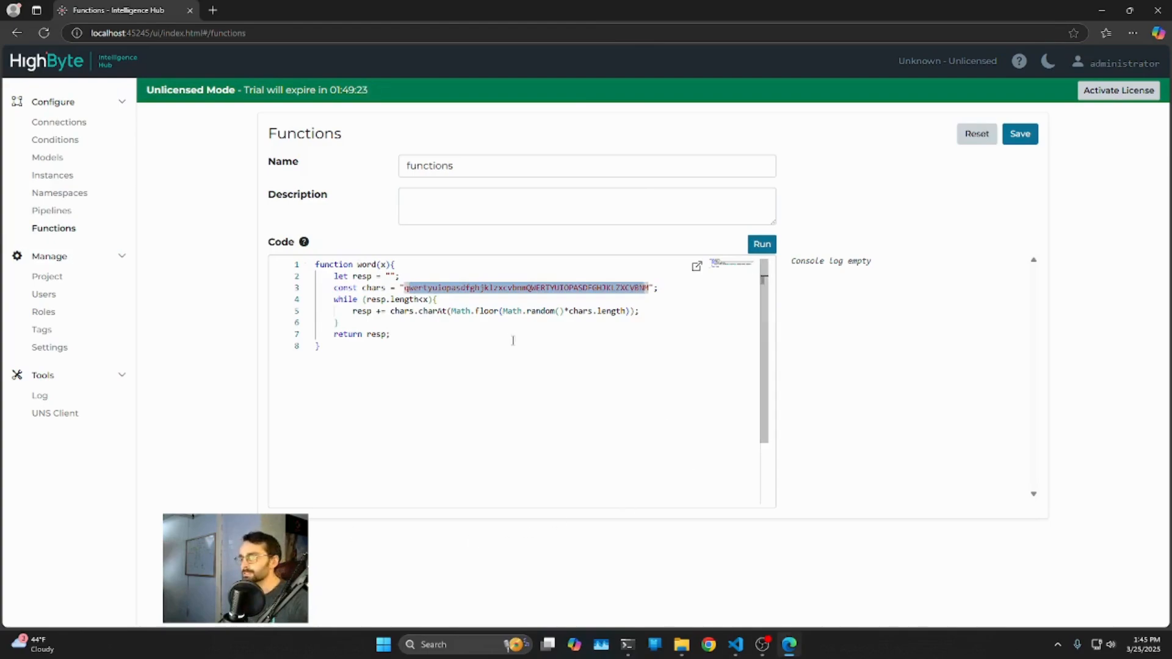
{"action": "left_click", "coordinate": [405, 432]}
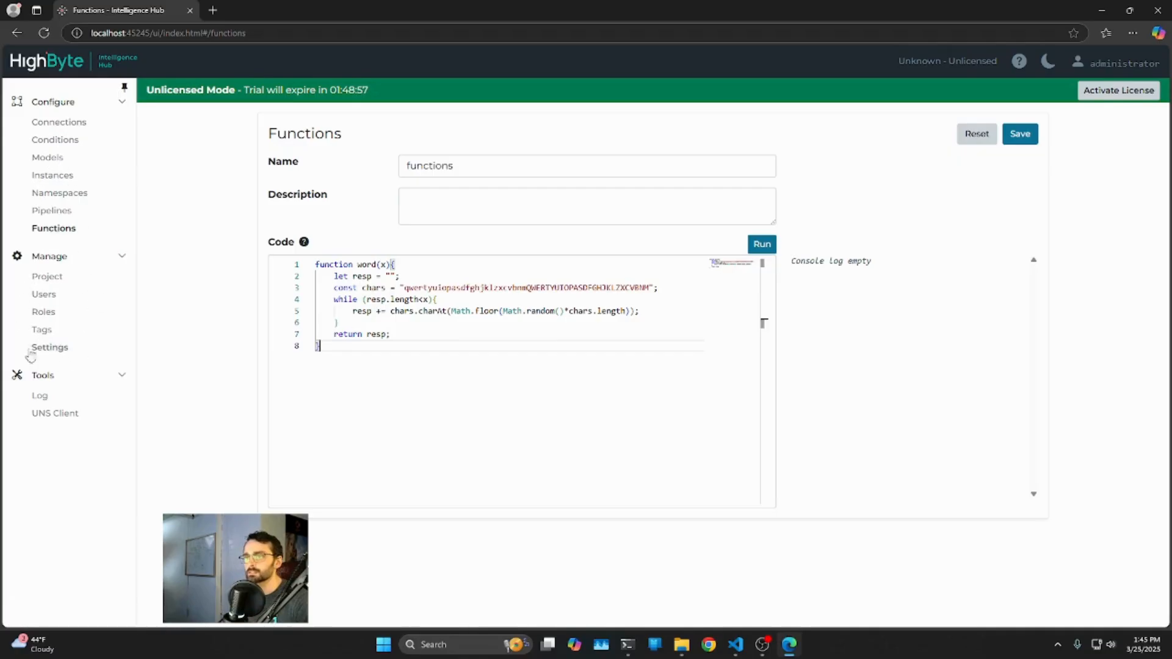
Open the project's import and export options and enable Full Project for the import
{"action": "left_click", "coordinate": [51, 280]}
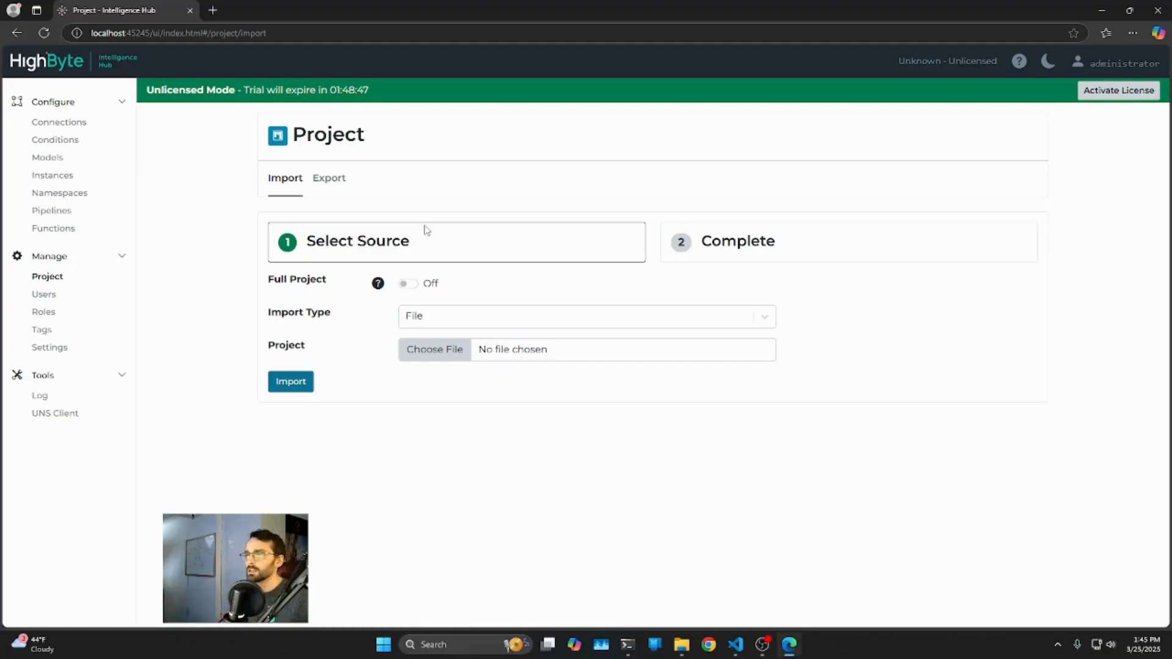
{"action": "left_click", "coordinate": [329, 182]}
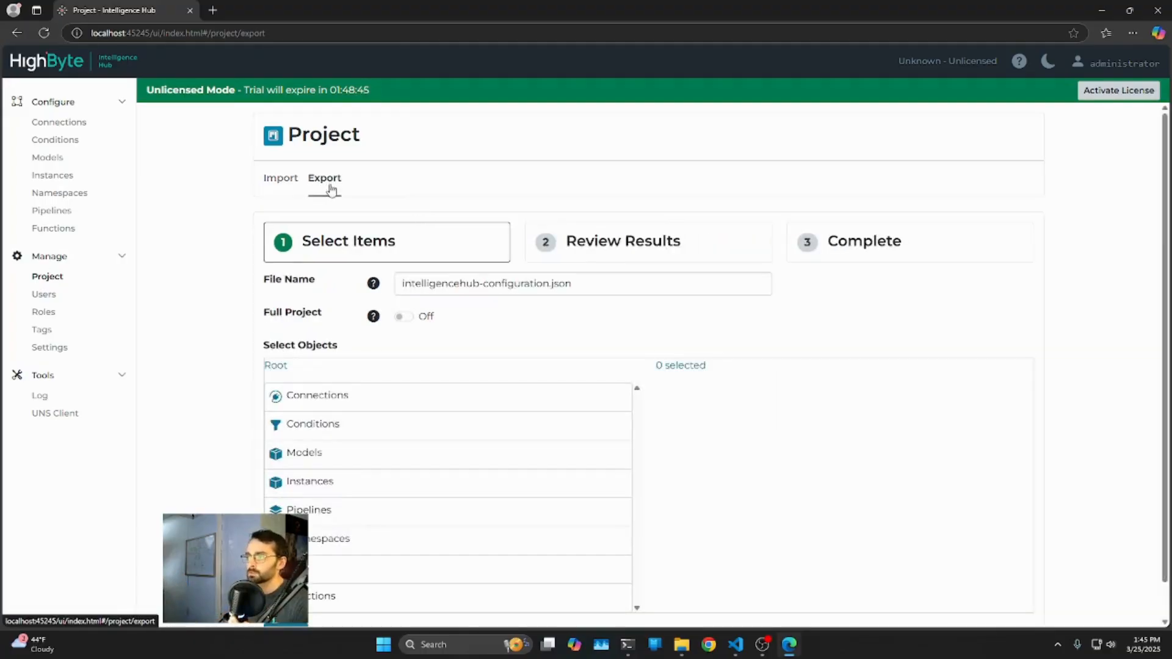
{"action": "left_click", "coordinate": [280, 181]}
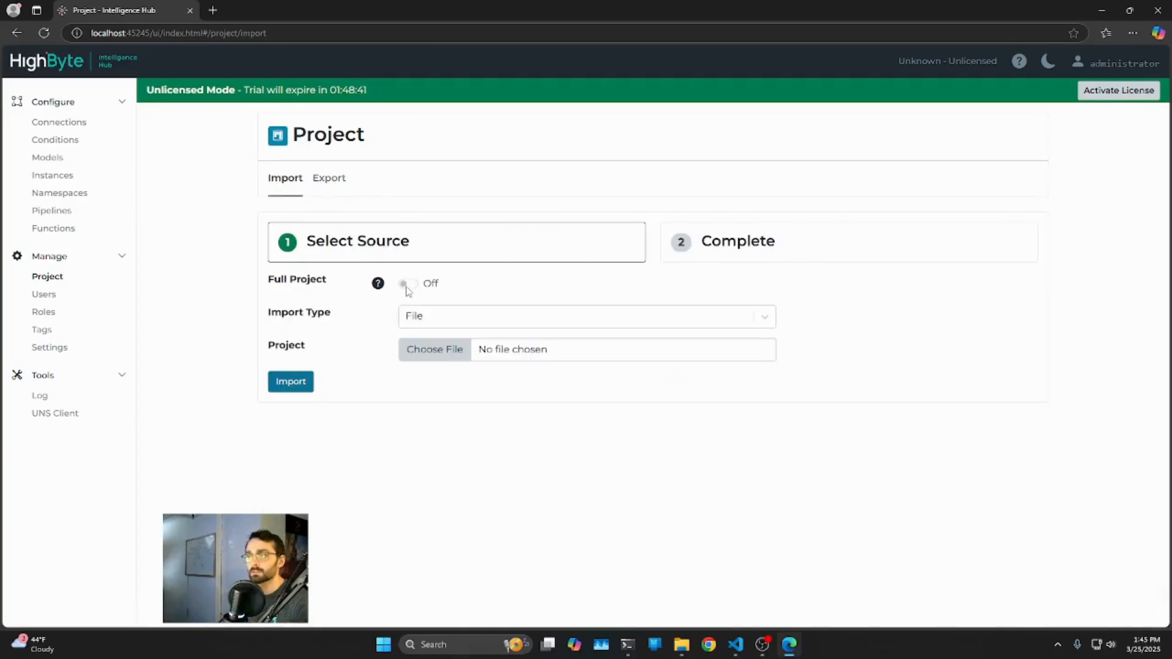
{"action": "left_click", "coordinate": [407, 284]}
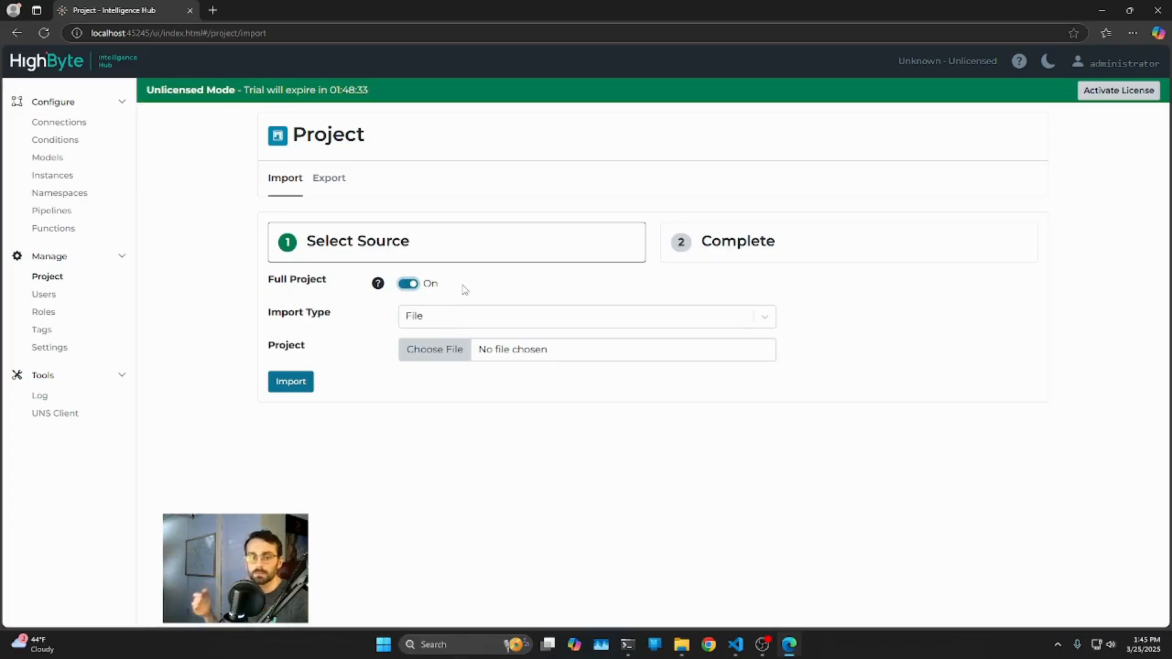
Preview the JSON import type, return to File, and check the project file chooser without selecting a file
{"action": "left_click", "coordinate": [447, 319]}
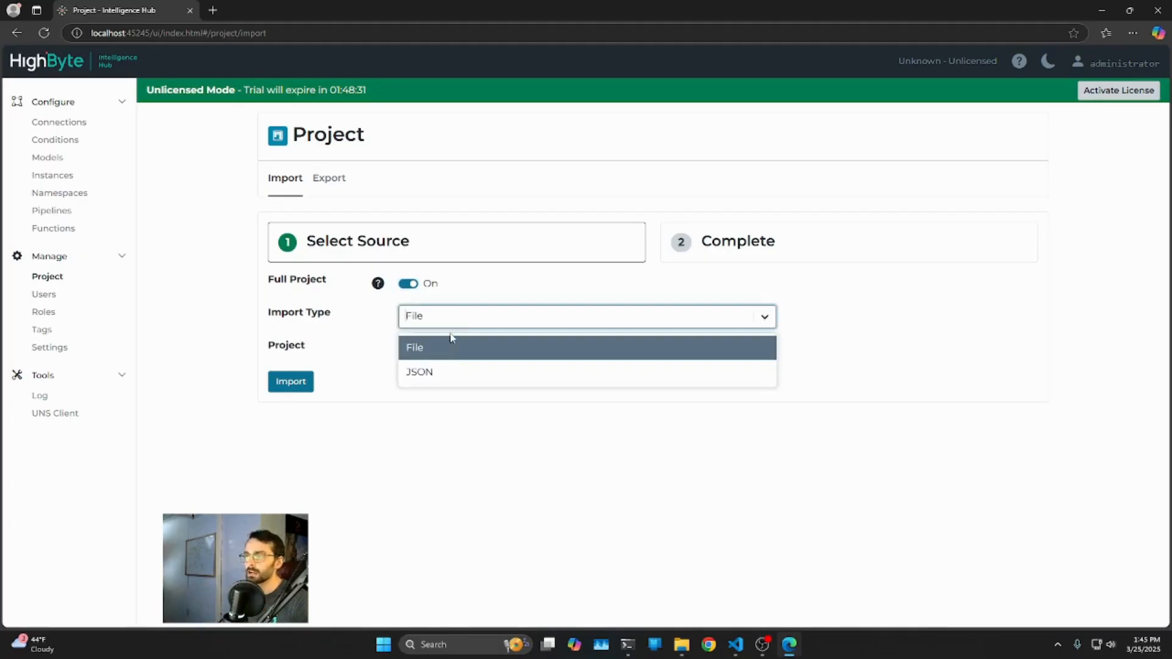
{"action": "left_click", "coordinate": [448, 372]}
{"action": "left_click", "coordinate": [423, 355]}
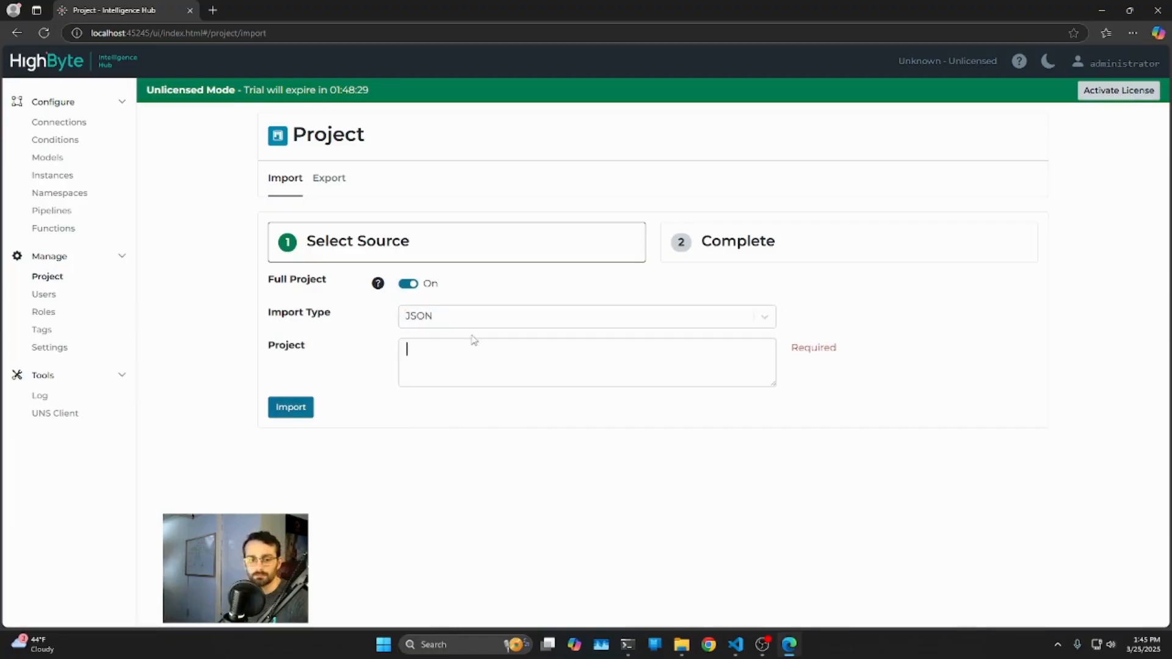
{"action": "left_click", "coordinate": [442, 319]}
{"action": "left_click", "coordinate": [457, 344]}
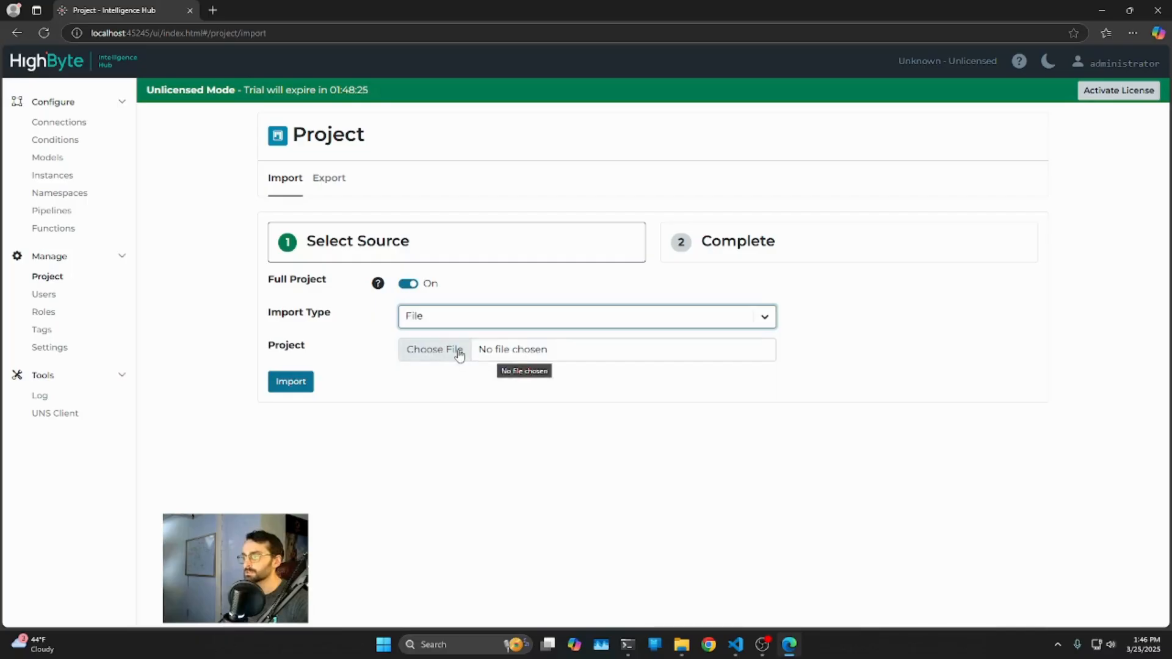
{"action": "left_click", "coordinate": [456, 355]}
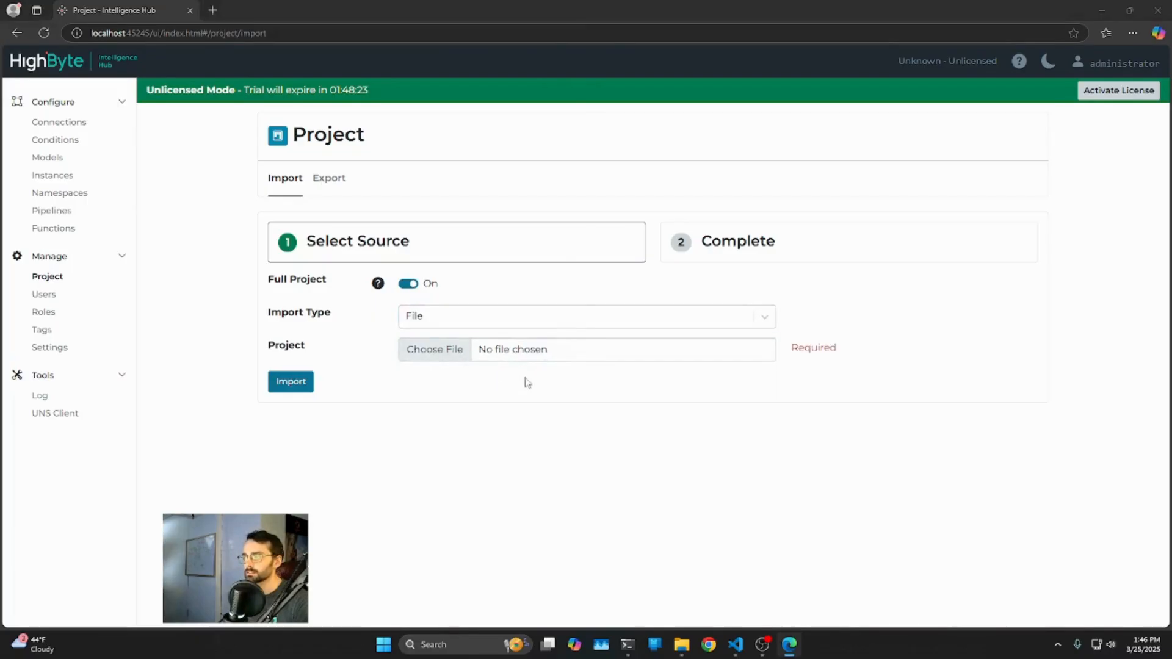
{"action": "left_click", "coordinate": [571, 10]}
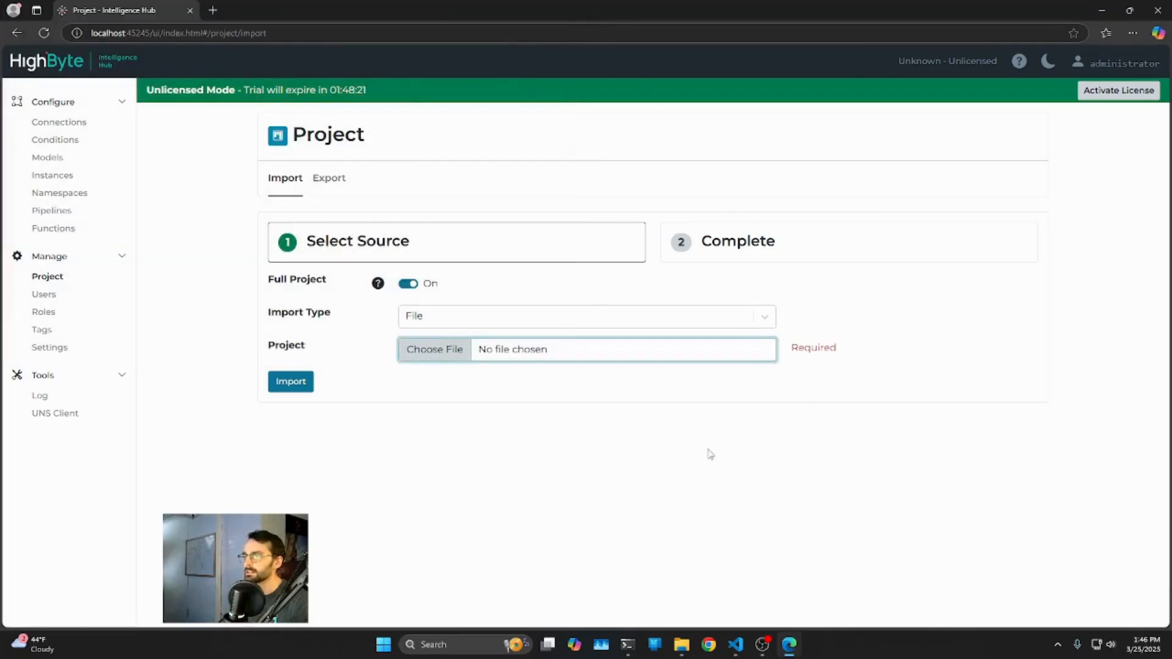
Select the myPipe pipeline as the object for the project export
{"action": "left_click", "coordinate": [333, 177]}
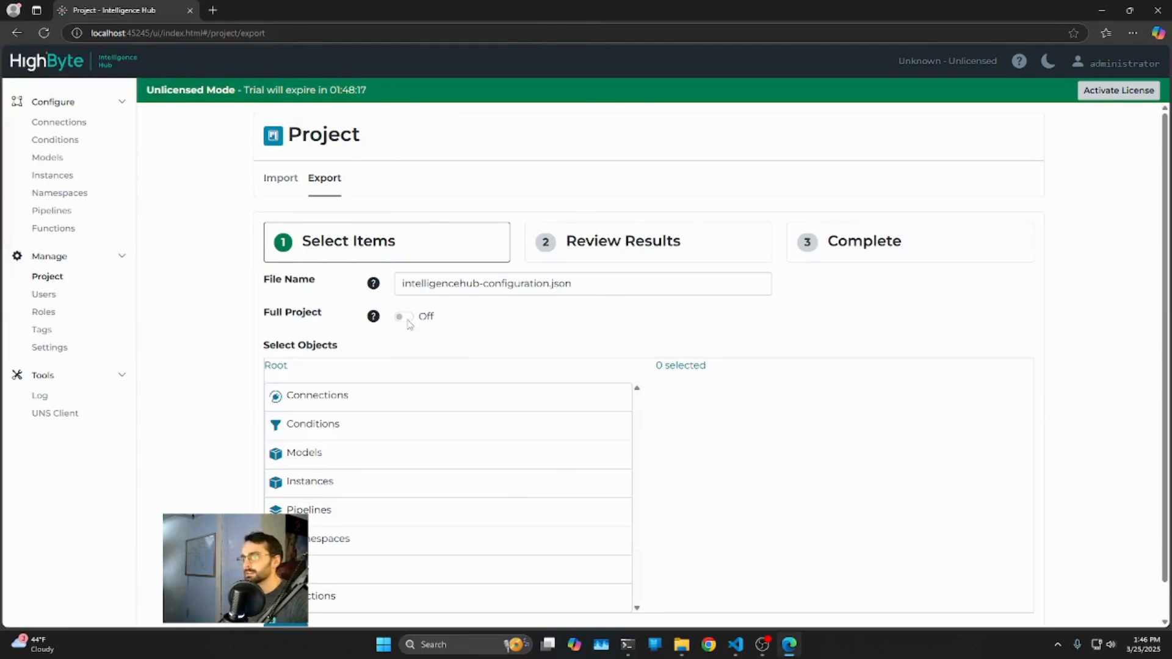
{"action": "scroll", "coordinate": [574, 344], "scroll_direction": "down", "scroll_amount": 1}
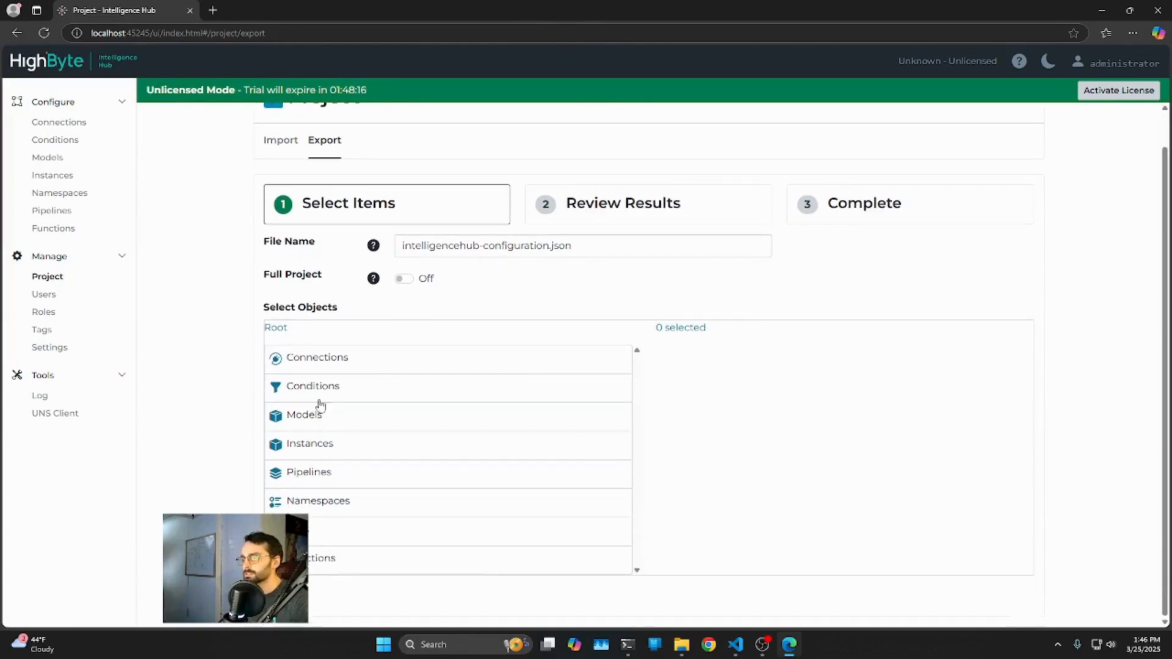
{"action": "left_click", "coordinate": [300, 482]}
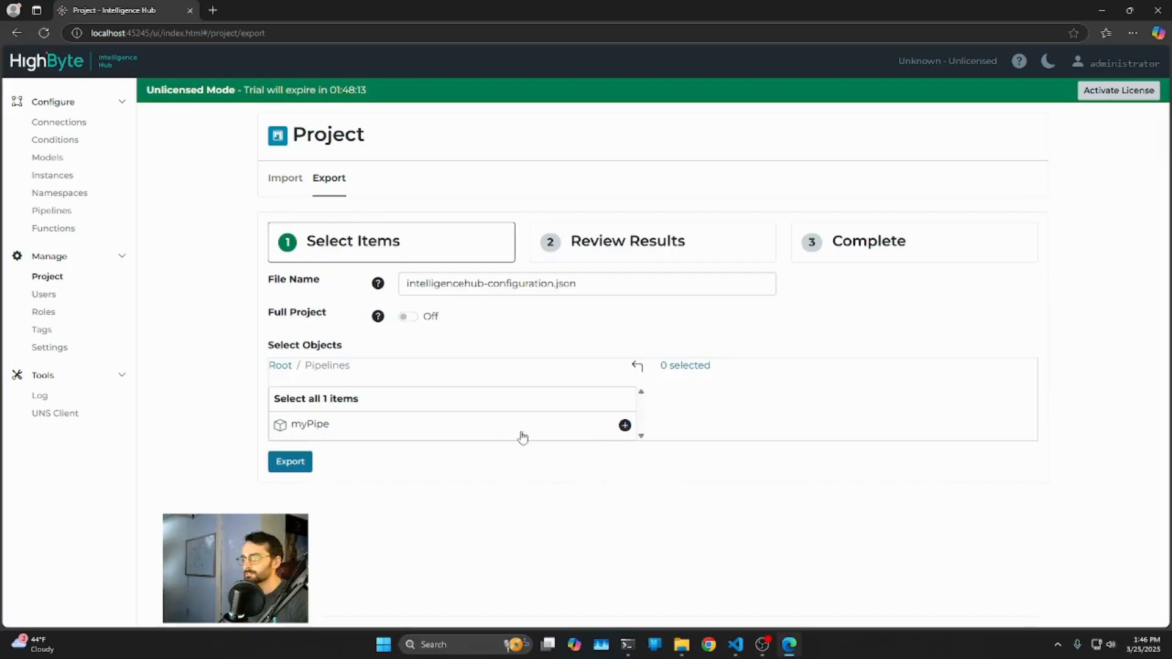
{"action": "left_click", "coordinate": [625, 426]}
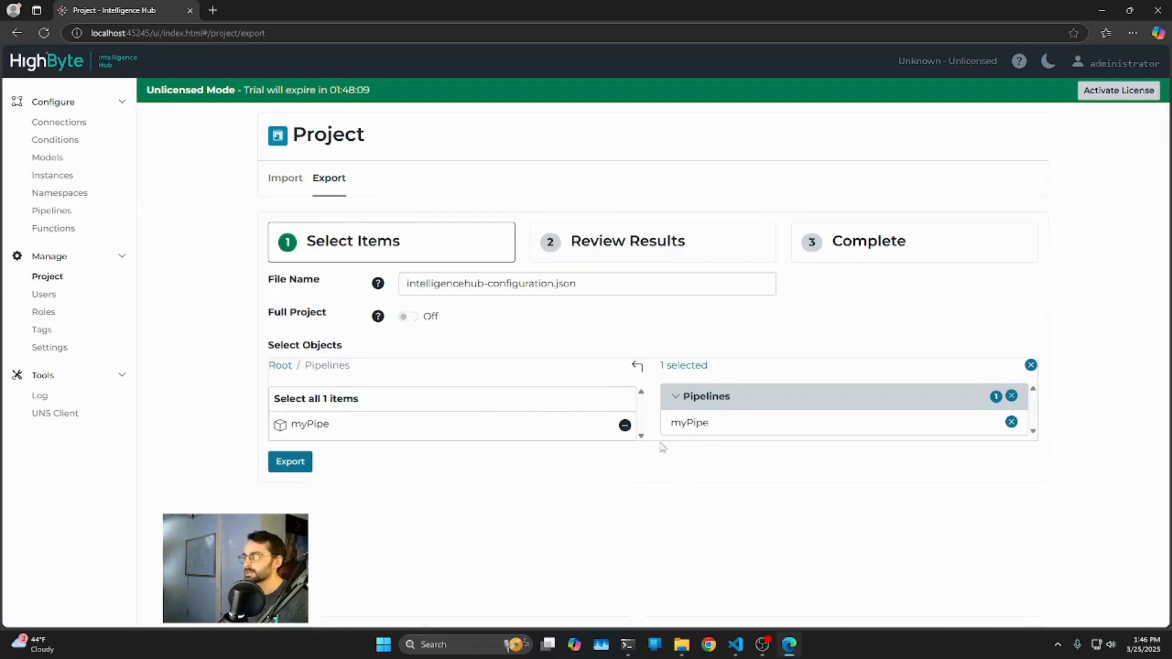
Enable Full Project for the export, generate the configuration, and review its JSON down to the pipelines and namespaces
{"action": "left_click", "coordinate": [405, 317]}
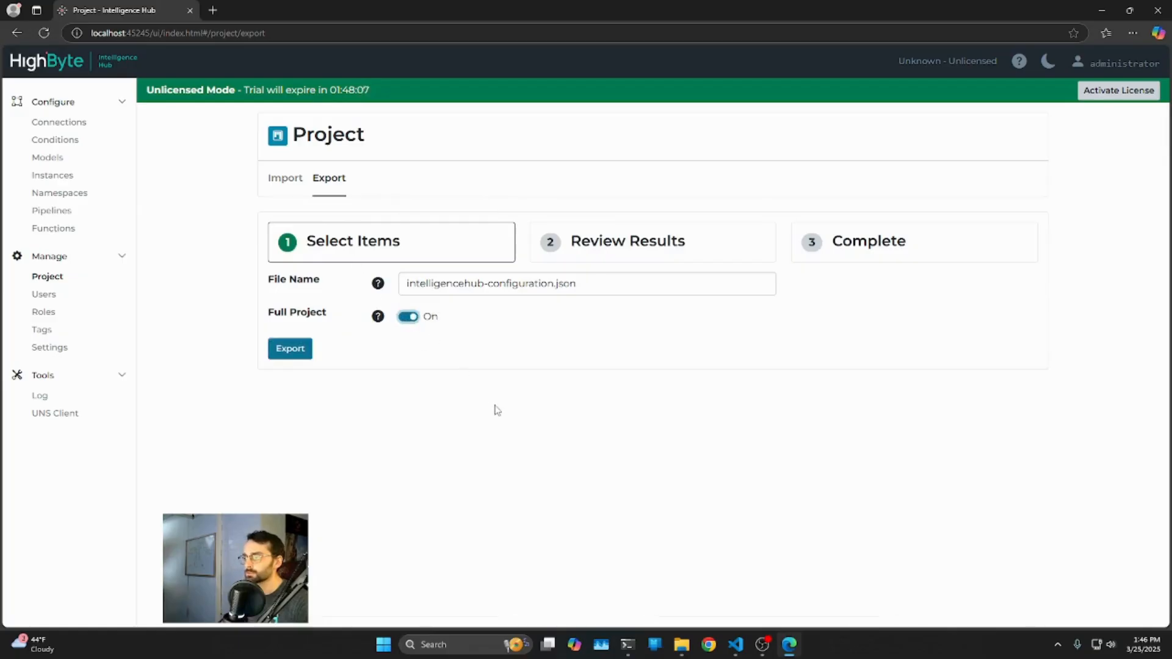
{"action": "left_click", "coordinate": [288, 352]}
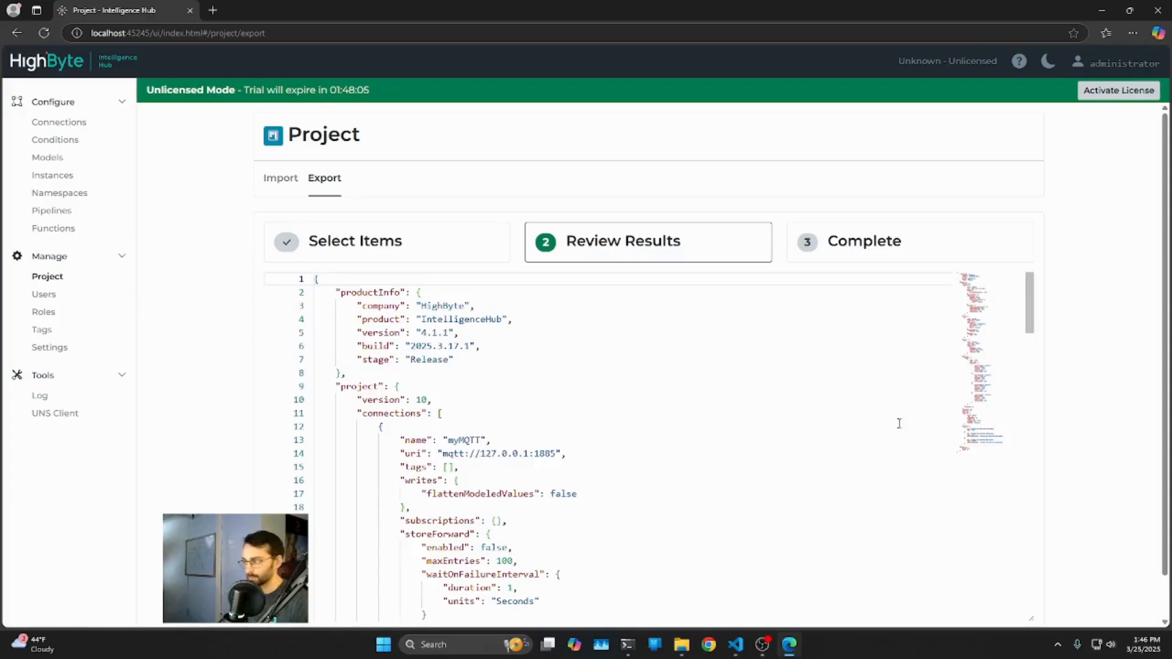
{"action": "left_click_drag", "start_coordinate": [1032, 295], "coordinate": [1029, 557]}
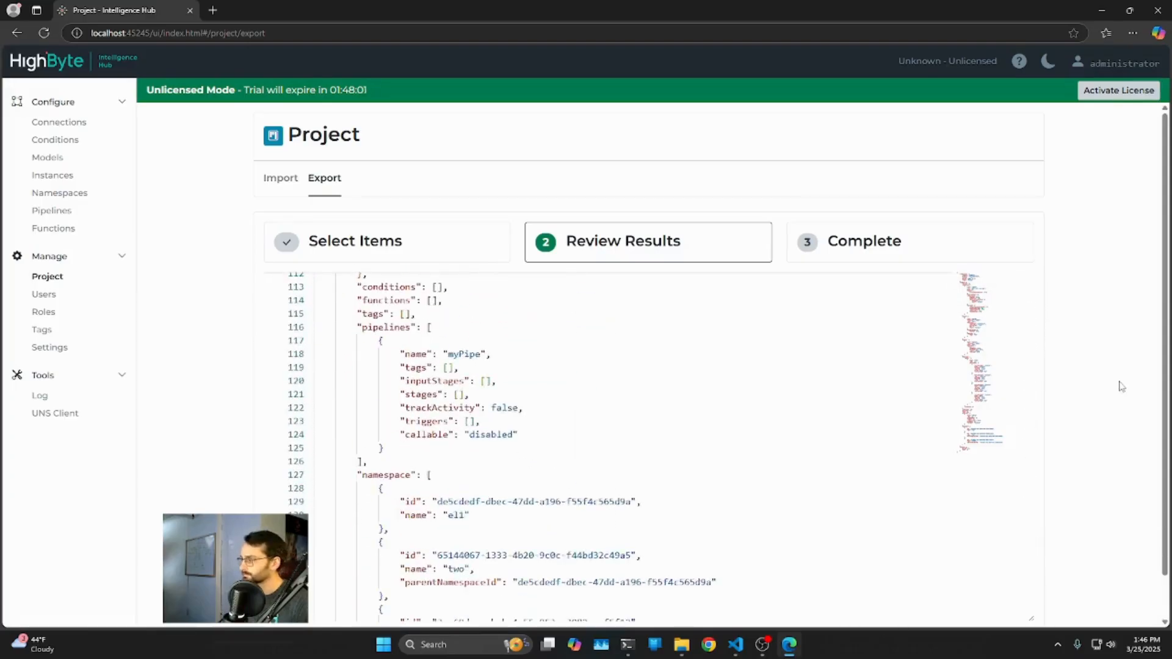
{"action": "scroll", "coordinate": [1119, 386], "scroll_direction": "down", "scroll_amount": 1}
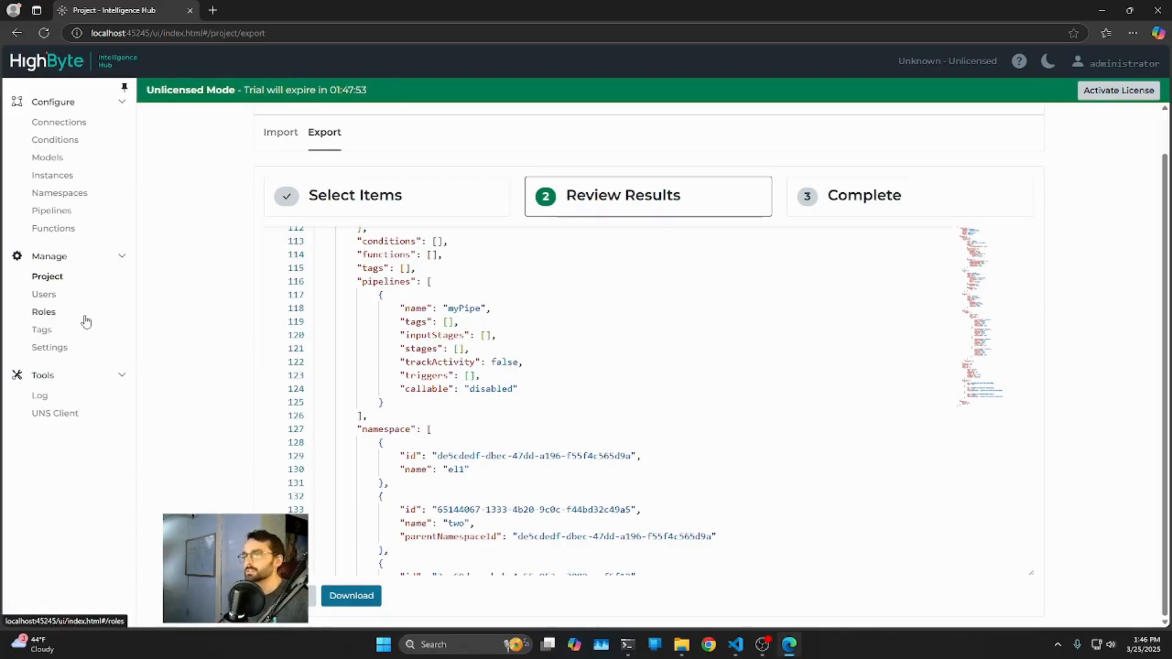
Look over the Users, Roles and Tags management pages
{"action": "left_click", "coordinate": [44, 295]}
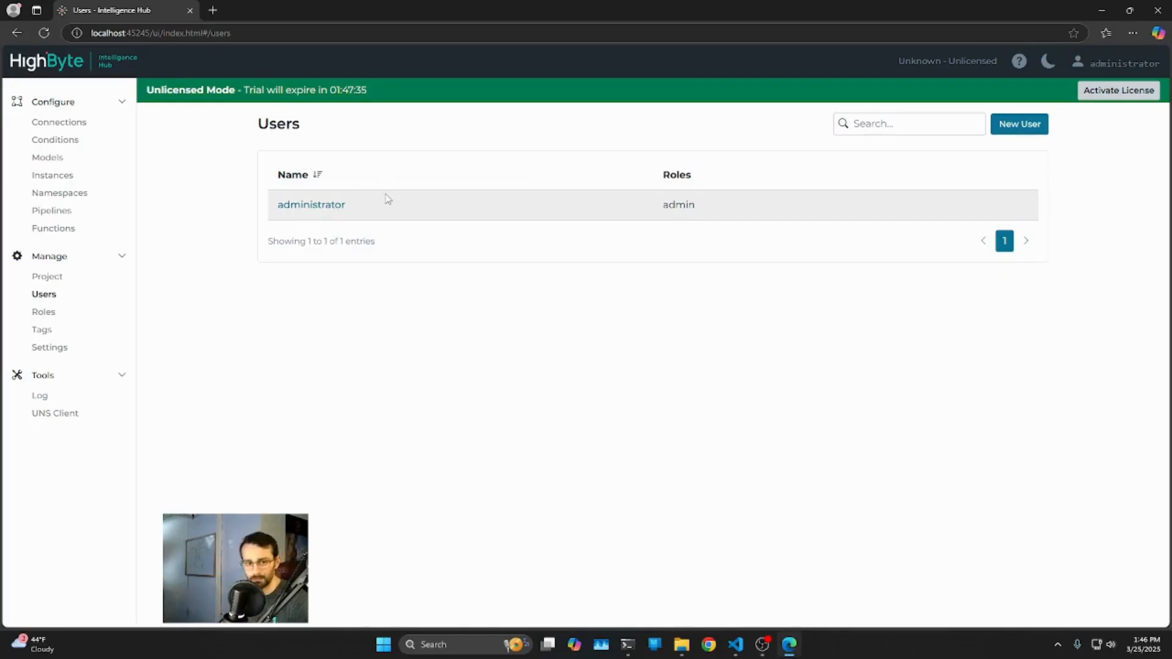
{"action": "left_click", "coordinate": [44, 314]}
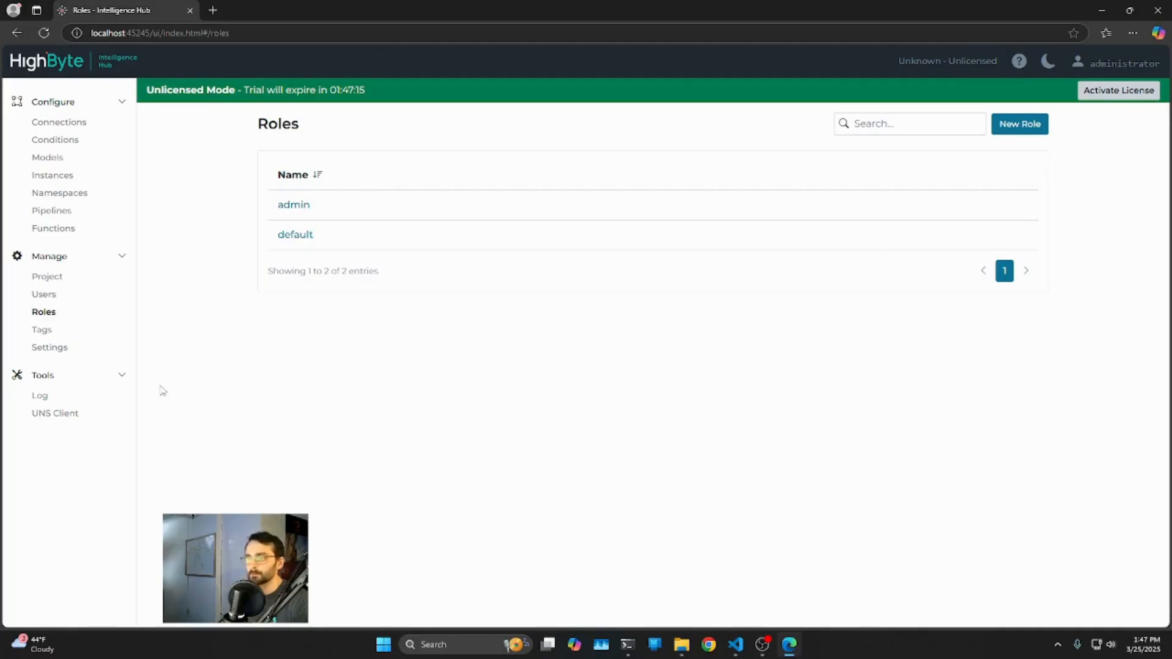
{"action": "left_click", "coordinate": [42, 331]}
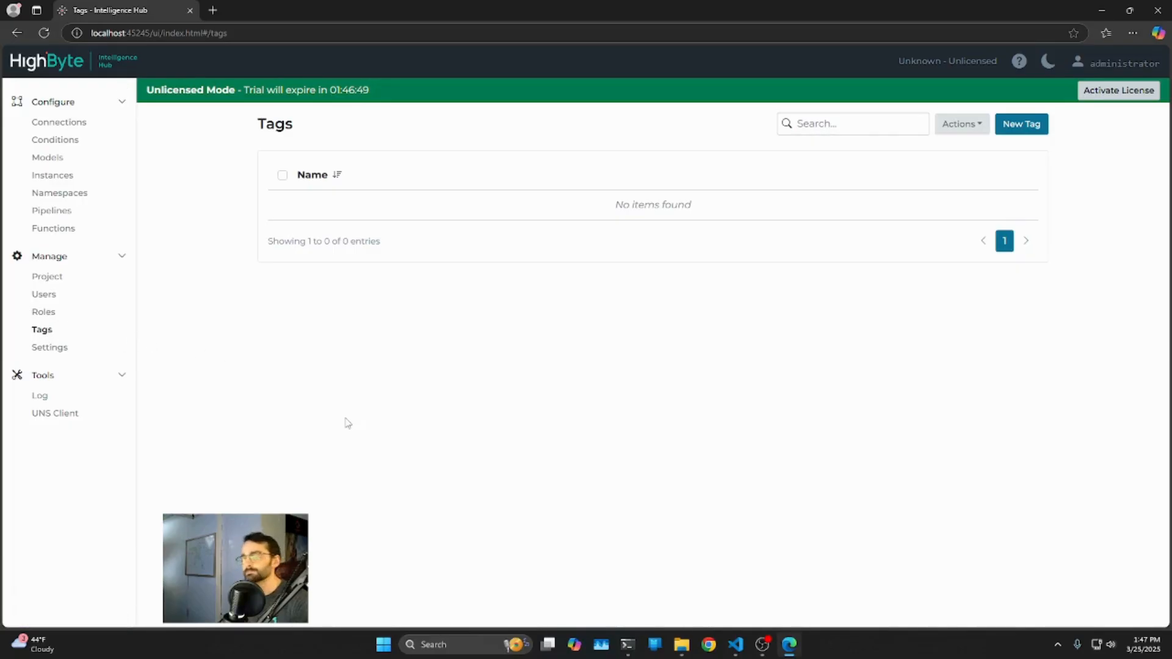
Open the application Settings and review the Configuration section, including HTTPS, Port, Auto Save Interval and Backup Copies
{"action": "left_click", "coordinate": [48, 348]}
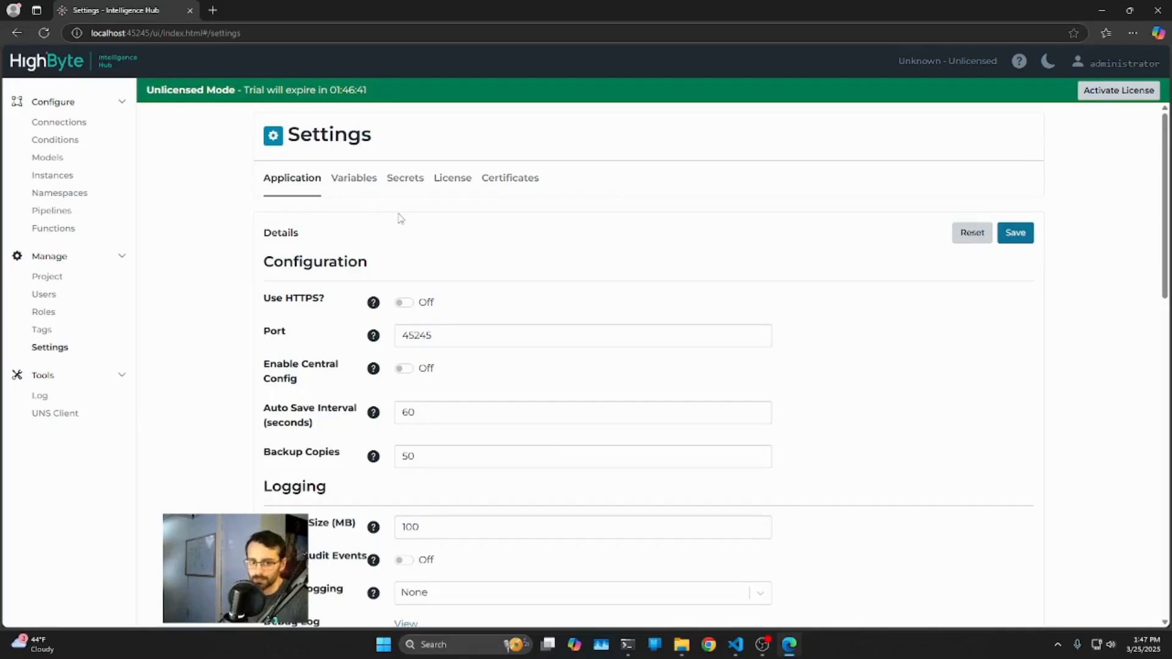
{"action": "scroll", "coordinate": [671, 267], "scroll_direction": "down", "scroll_amount": 1}
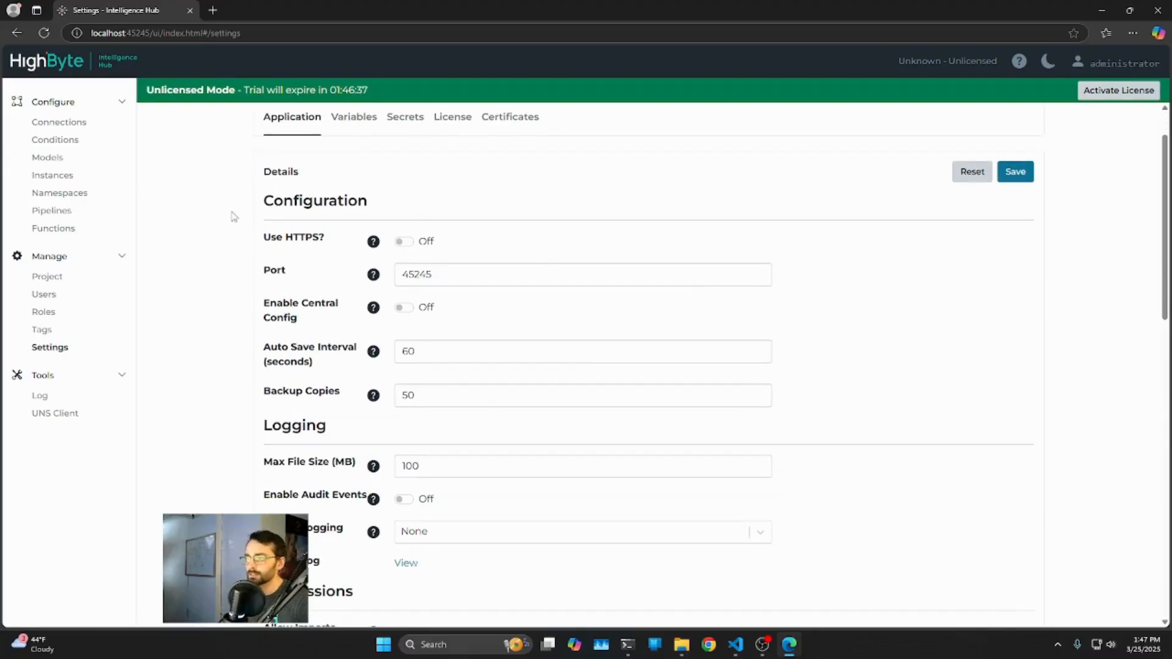
{"action": "mouse_move", "coordinate": [378, 245]}
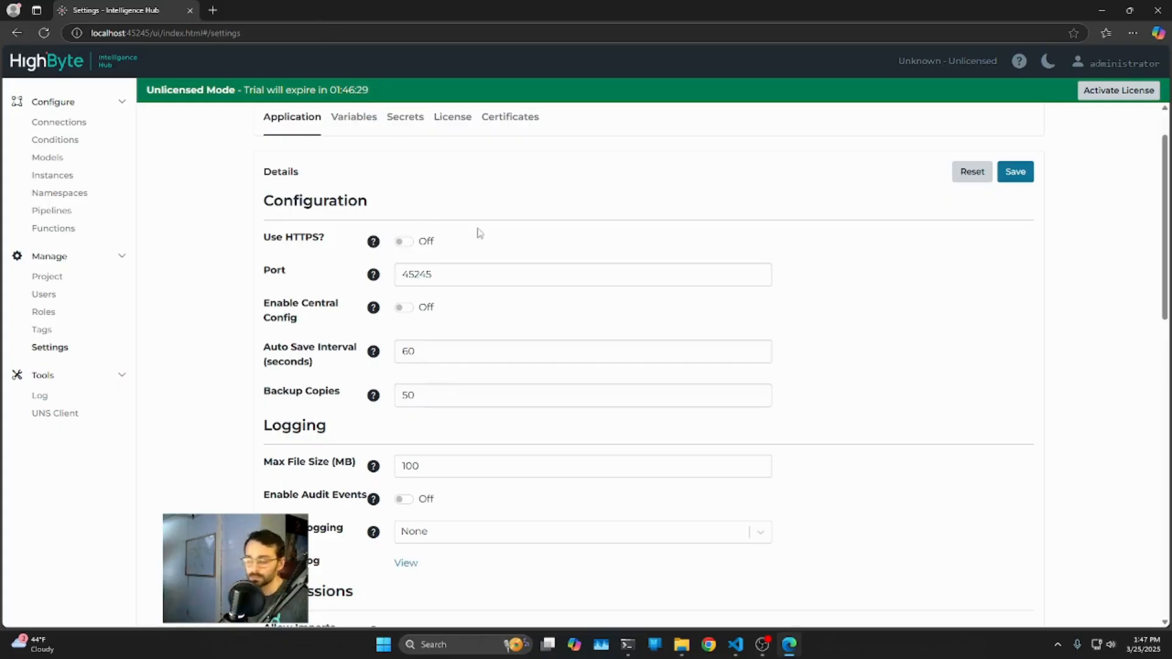
{"action": "double_click", "coordinate": [471, 271]}
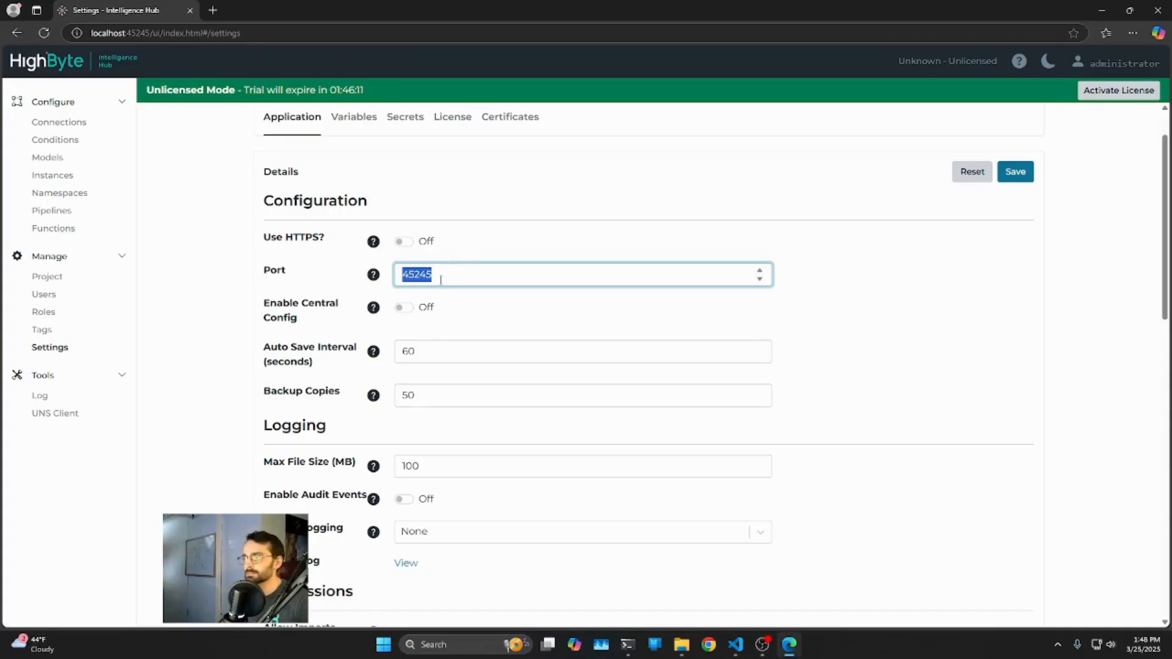
{"action": "left_click_drag", "start_coordinate": [441, 274], "coordinate": [407, 276]}
{"action": "left_click", "coordinate": [519, 304]}
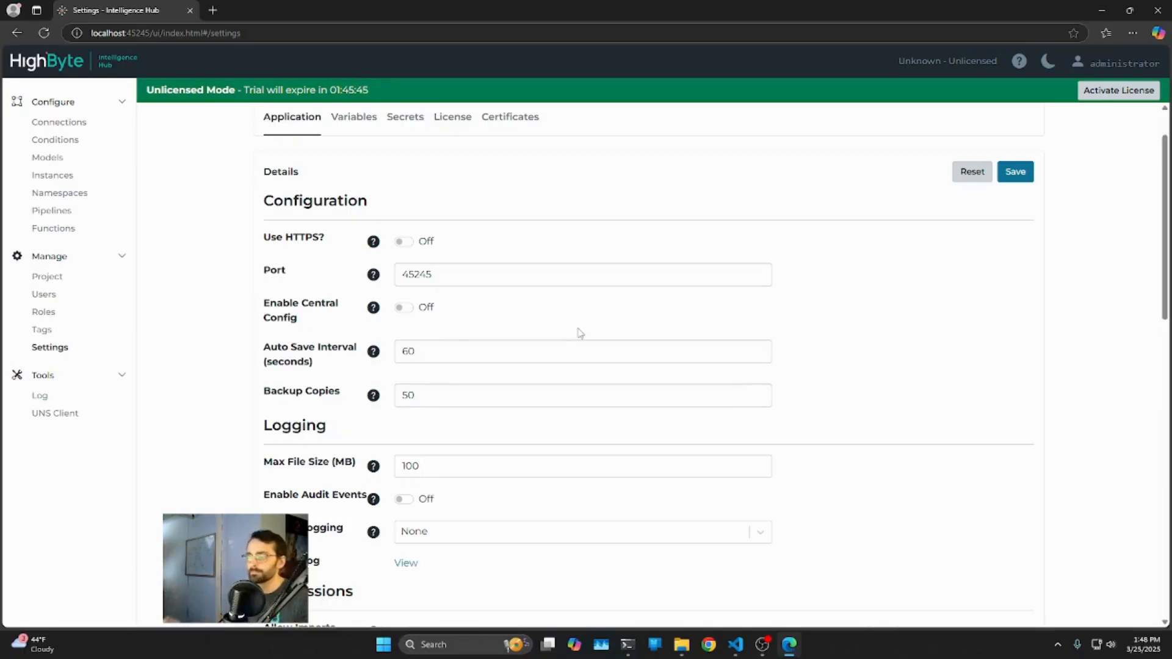
{"action": "double_click", "coordinate": [412, 353]}
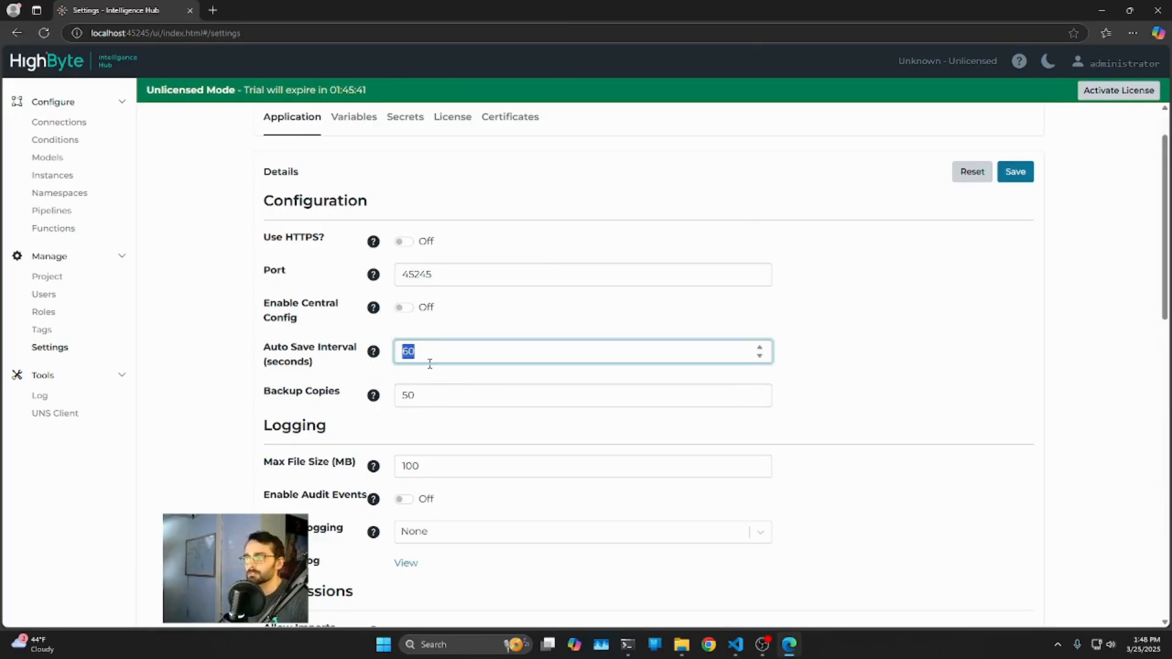
{"action": "double_click", "coordinate": [437, 395]}
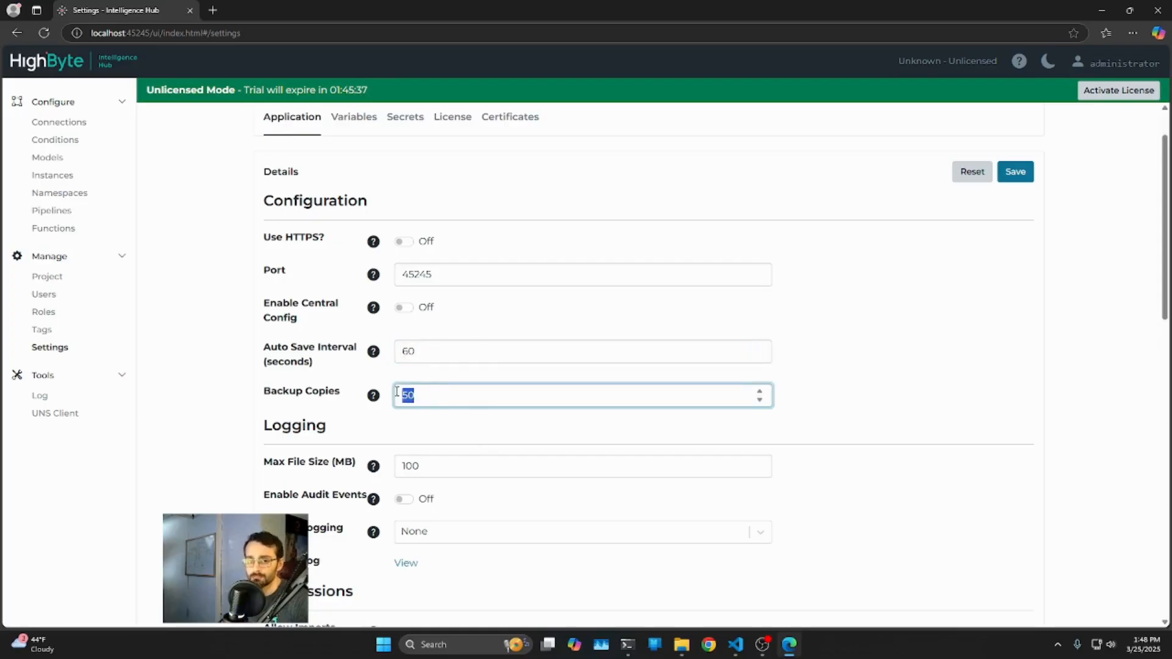
{"action": "left_click", "coordinate": [852, 382]}
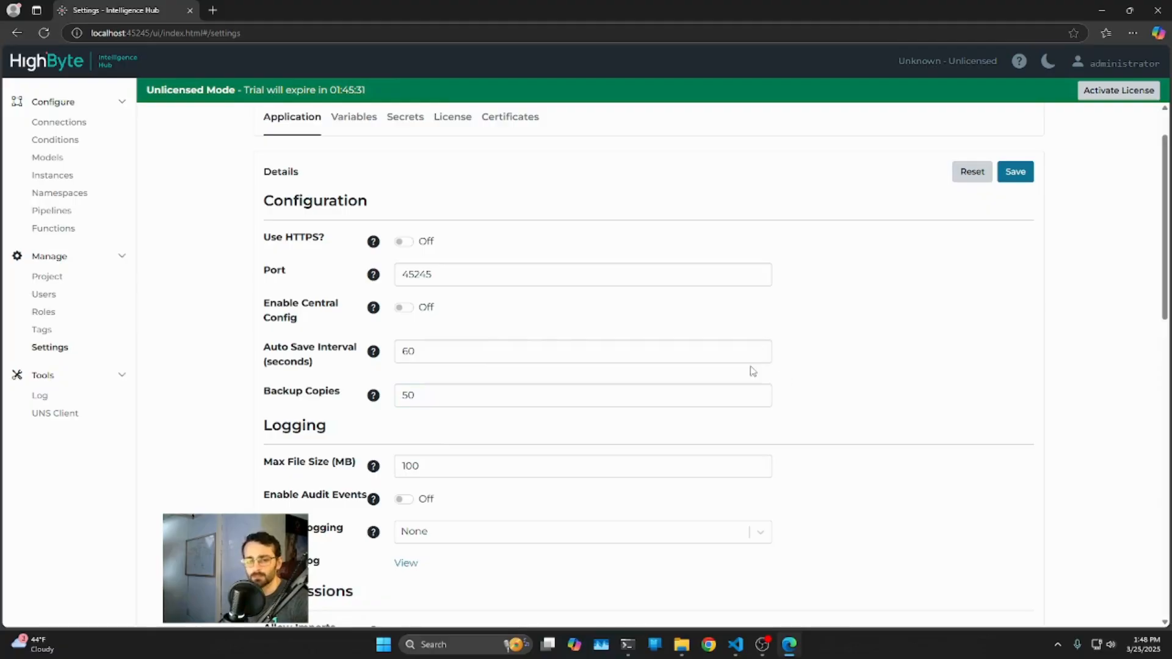
Review the Logging, Expressions and Redundancy settings, reading the help for Allow Environment References and Expression Timeout
{"action": "scroll", "coordinate": [583, 376], "scroll_direction": "down", "scroll_amount": 3}
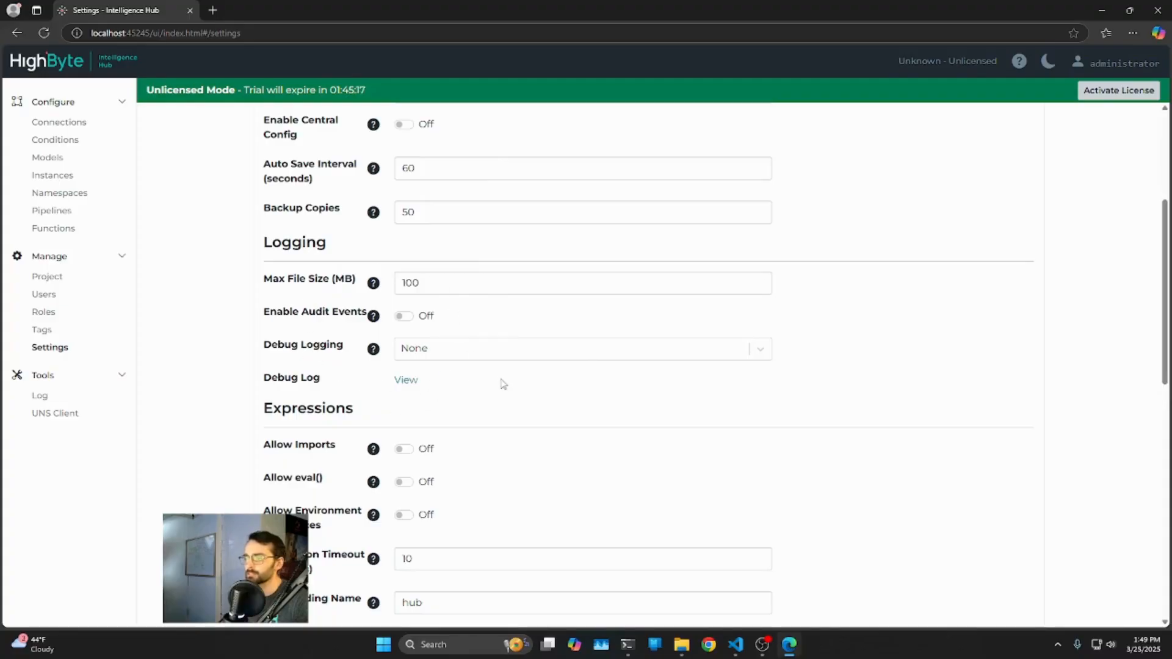
{"action": "scroll", "coordinate": [500, 379], "scroll_direction": "down", "scroll_amount": 3}
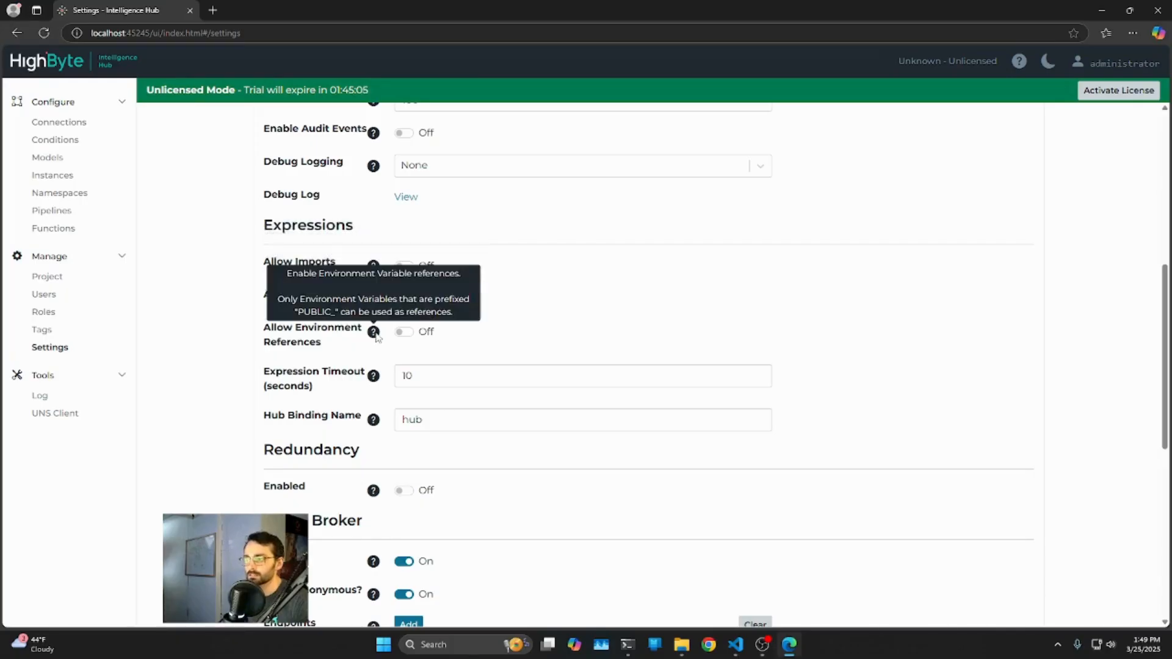
{"action": "mouse_move", "coordinate": [374, 377]}
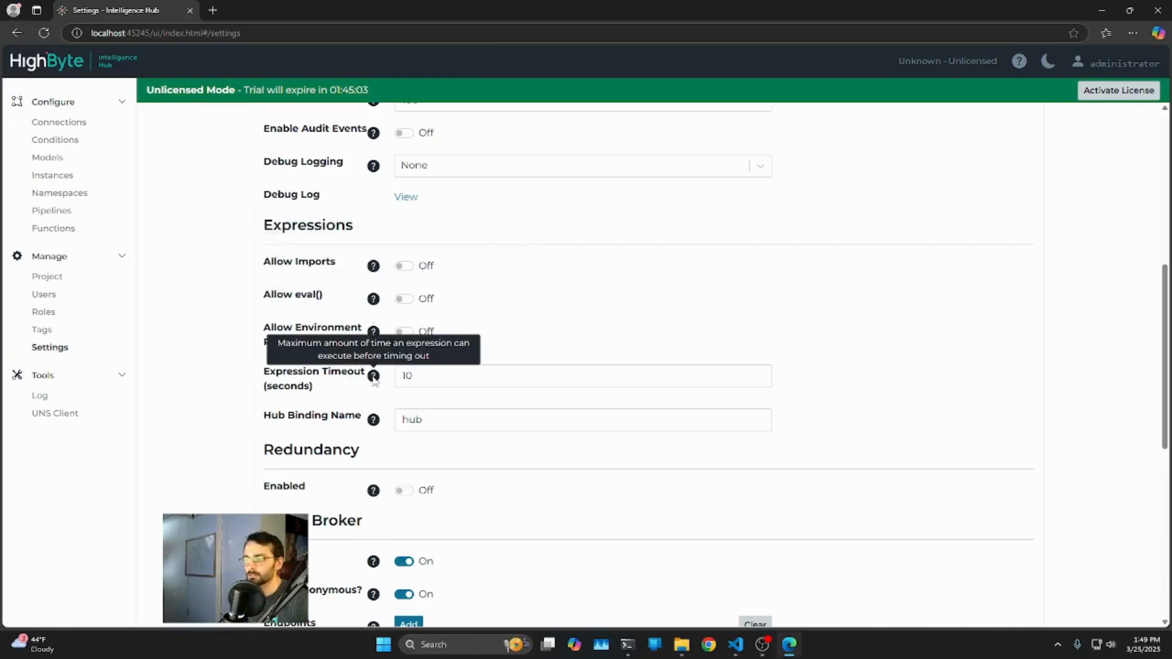
{"action": "scroll", "coordinate": [387, 416], "scroll_direction": "down", "scroll_amount": 3}
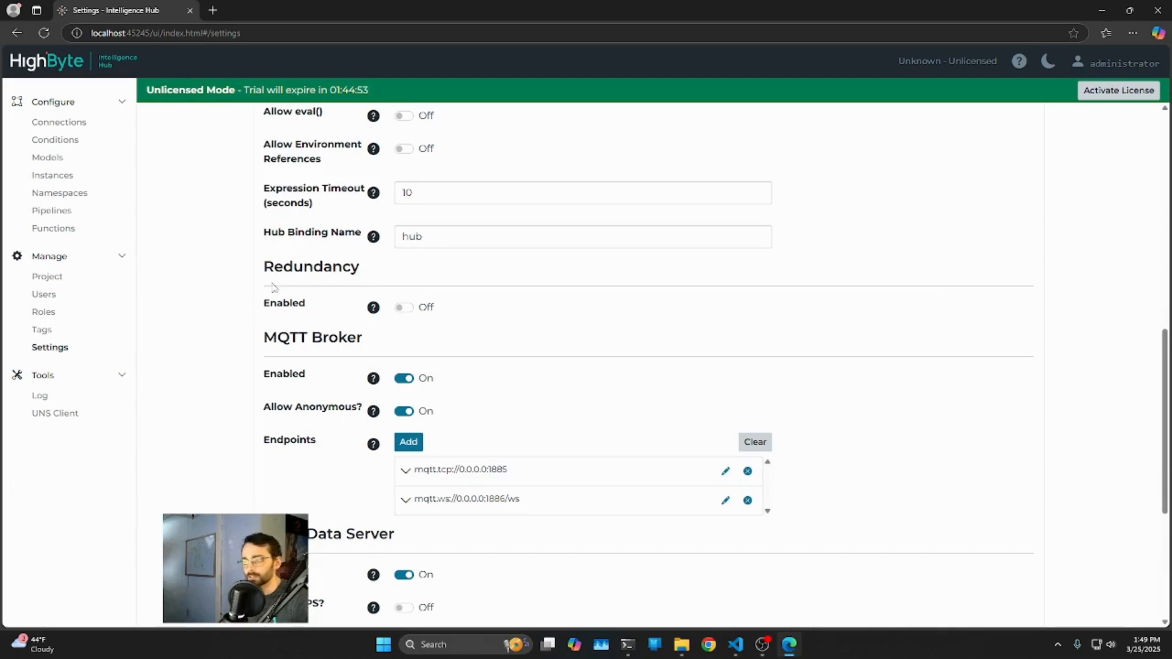
Turn the MQTT Broker off and back on, and do the same for the REST Data Server
{"action": "scroll", "coordinate": [425, 314], "scroll_direction": "down", "scroll_amount": 2}
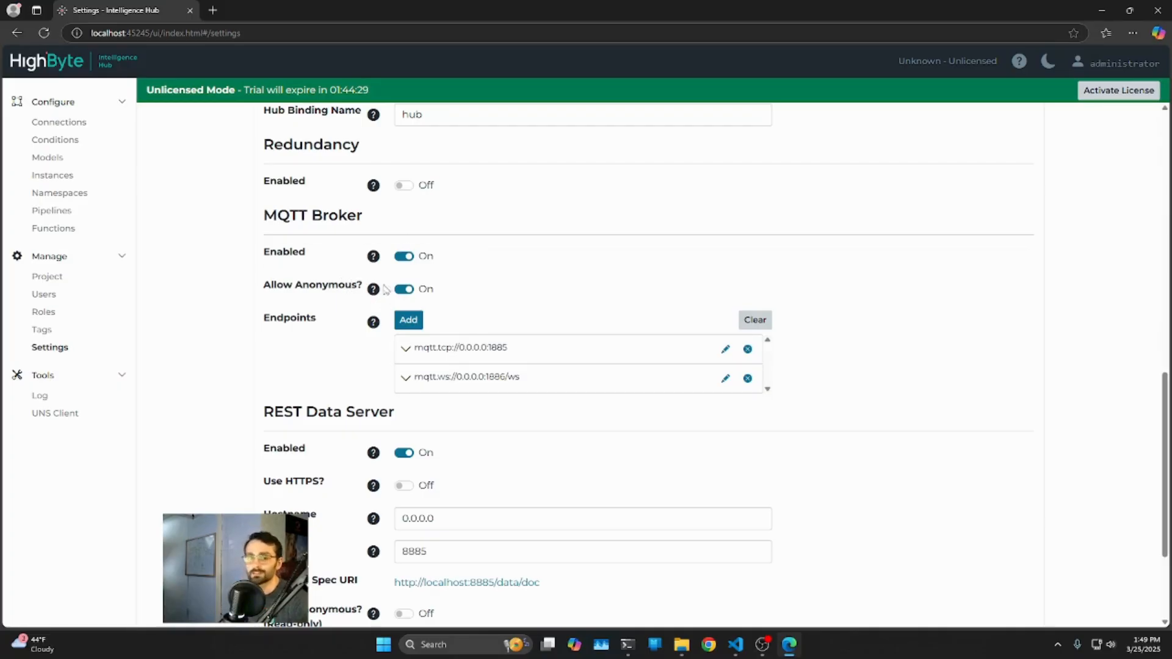
{"action": "left_click", "coordinate": [409, 256]}
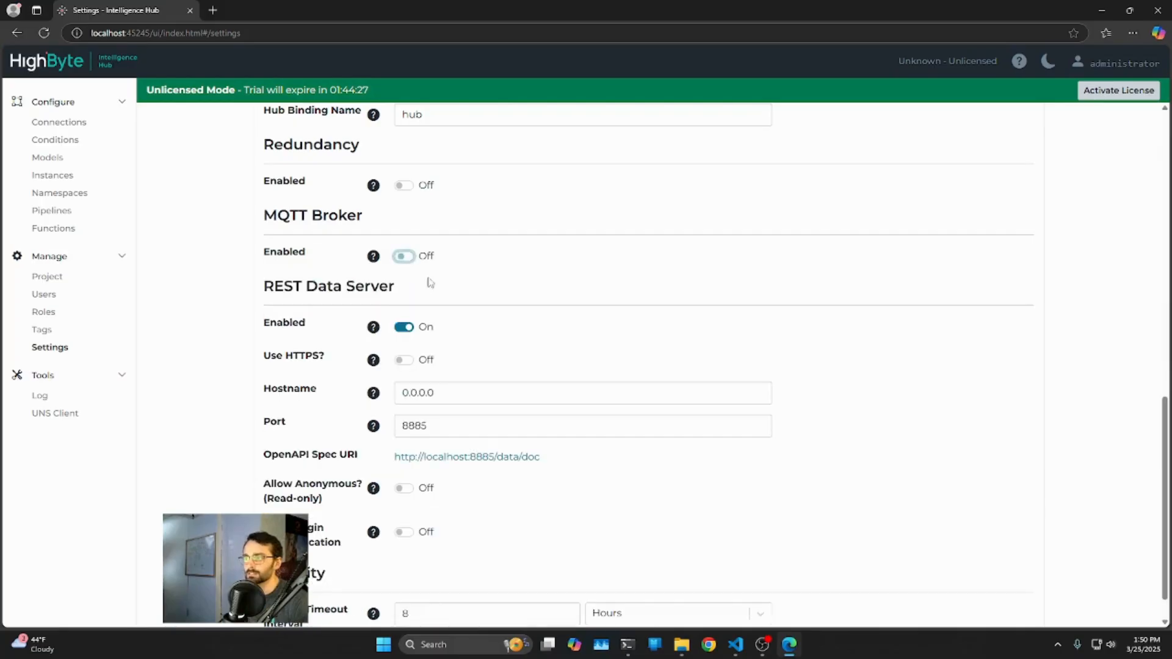
{"action": "left_click", "coordinate": [402, 257]}
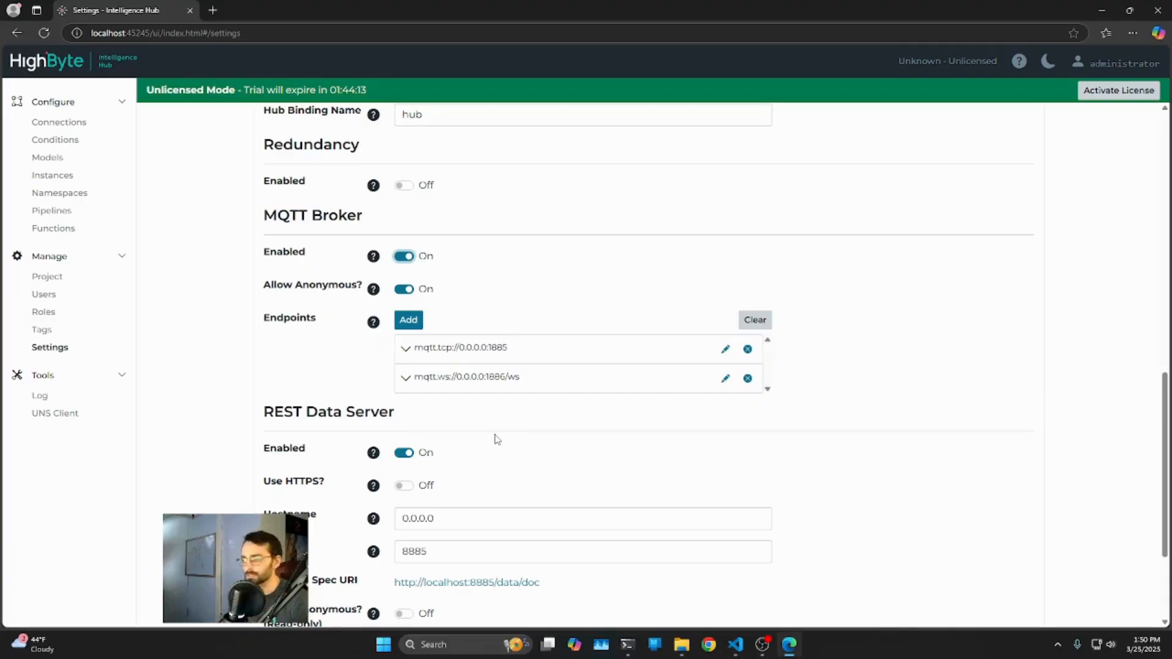
{"action": "scroll", "coordinate": [498, 439], "scroll_direction": "down", "scroll_amount": 3}
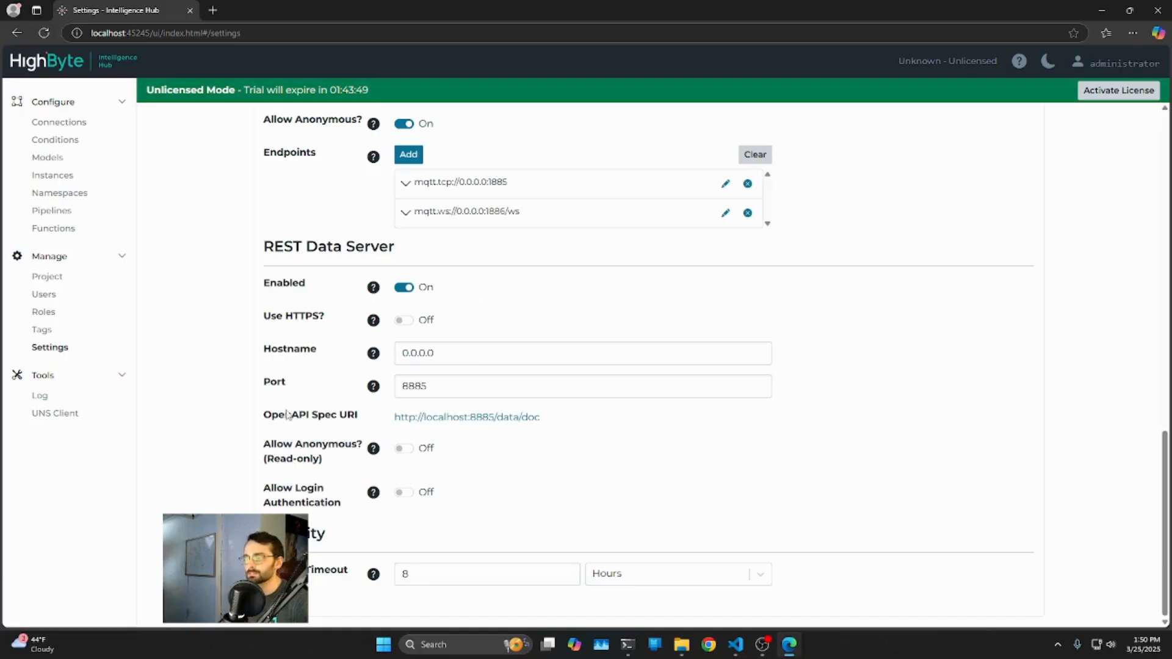
{"action": "left_click", "coordinate": [403, 287]}
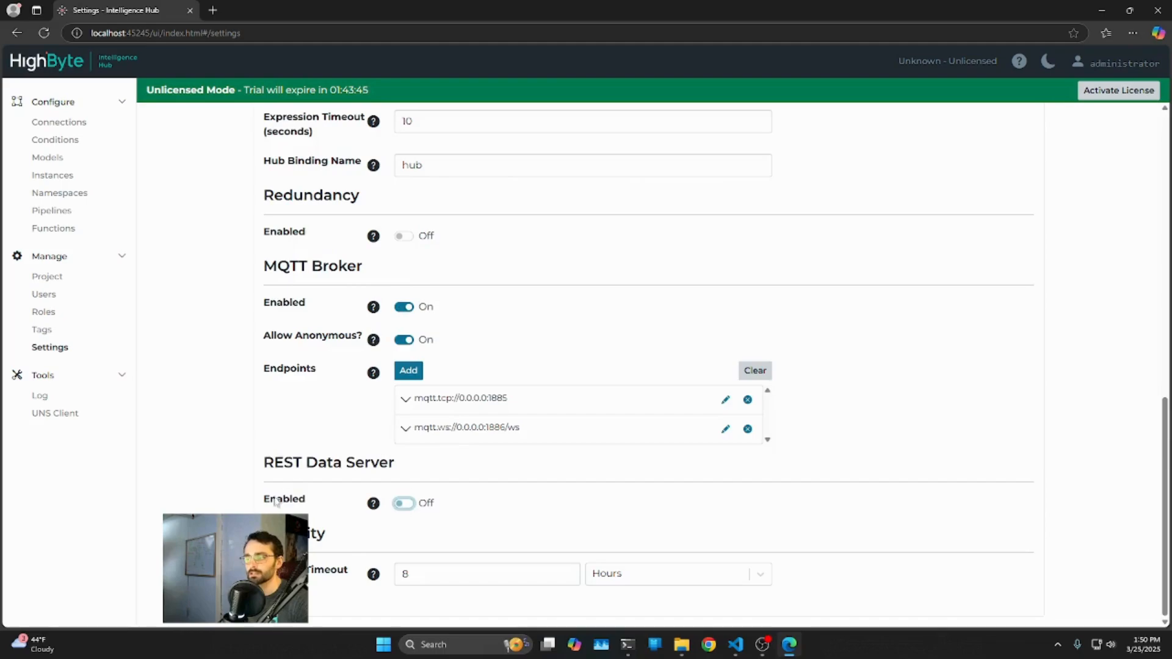
{"action": "left_click", "coordinate": [403, 504]}
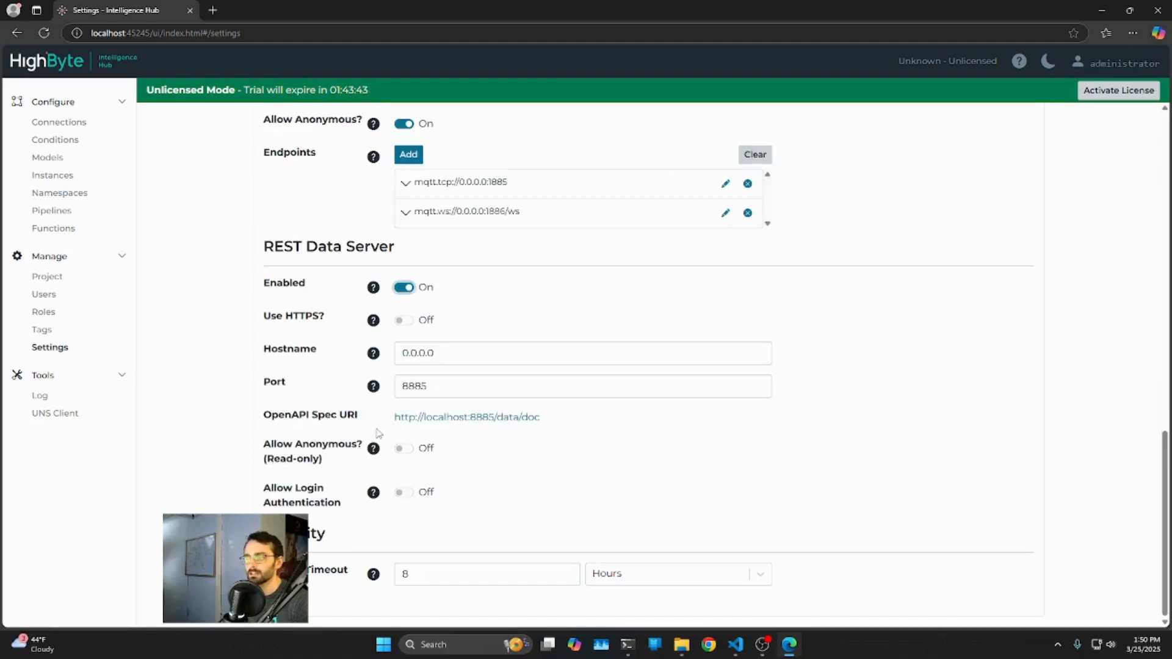
Open the REST Data Server's OpenAPI documentation, look through its endpoints down to Pipelines and Schemas, and close it
{"action": "left_click", "coordinate": [439, 419]}
{"action": "scroll", "coordinate": [345, 276], "scroll_direction": "down", "scroll_amount": 8}
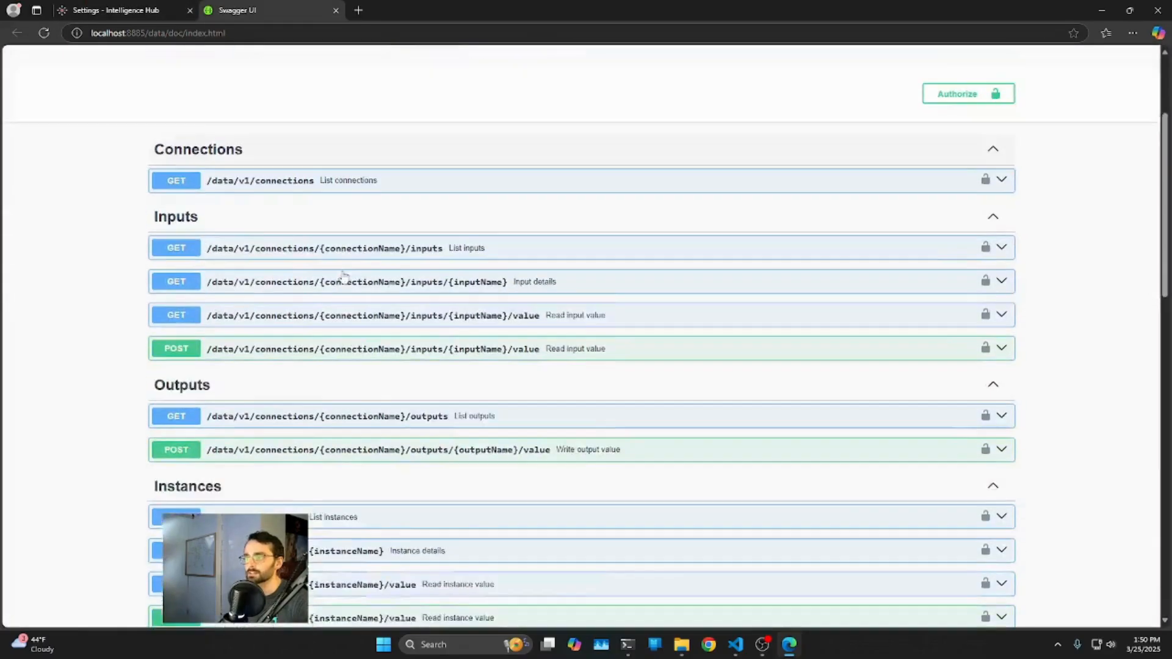
{"action": "scroll", "coordinate": [349, 286], "scroll_direction": "down", "scroll_amount": 1}
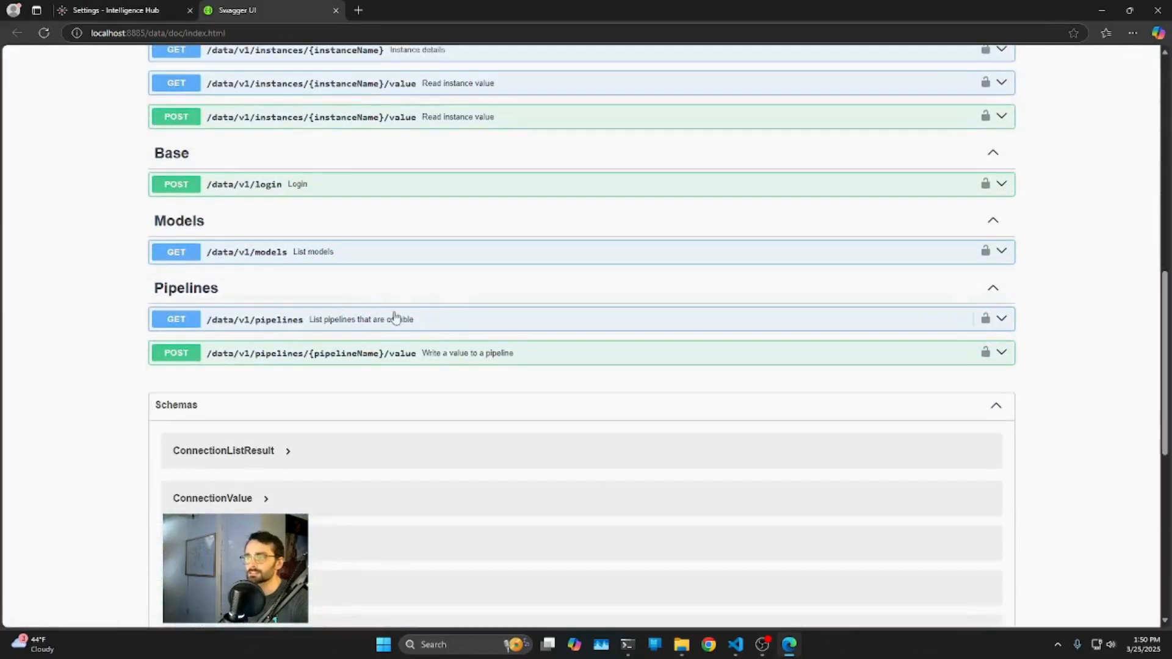
{"action": "left_click", "coordinate": [336, 10]}
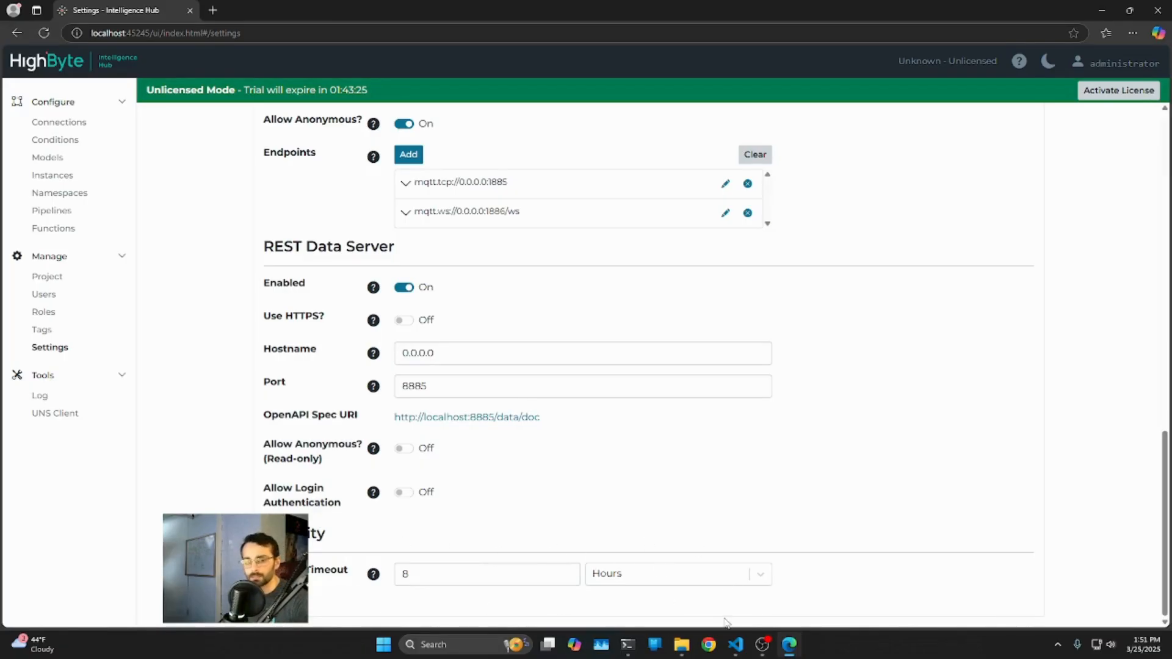
Look over the Variables, Secrets, License and Certificates settings, and view the form for creating a new certificate
{"action": "left_click_drag", "start_coordinate": [1166, 510], "coordinate": [1162, 196]}
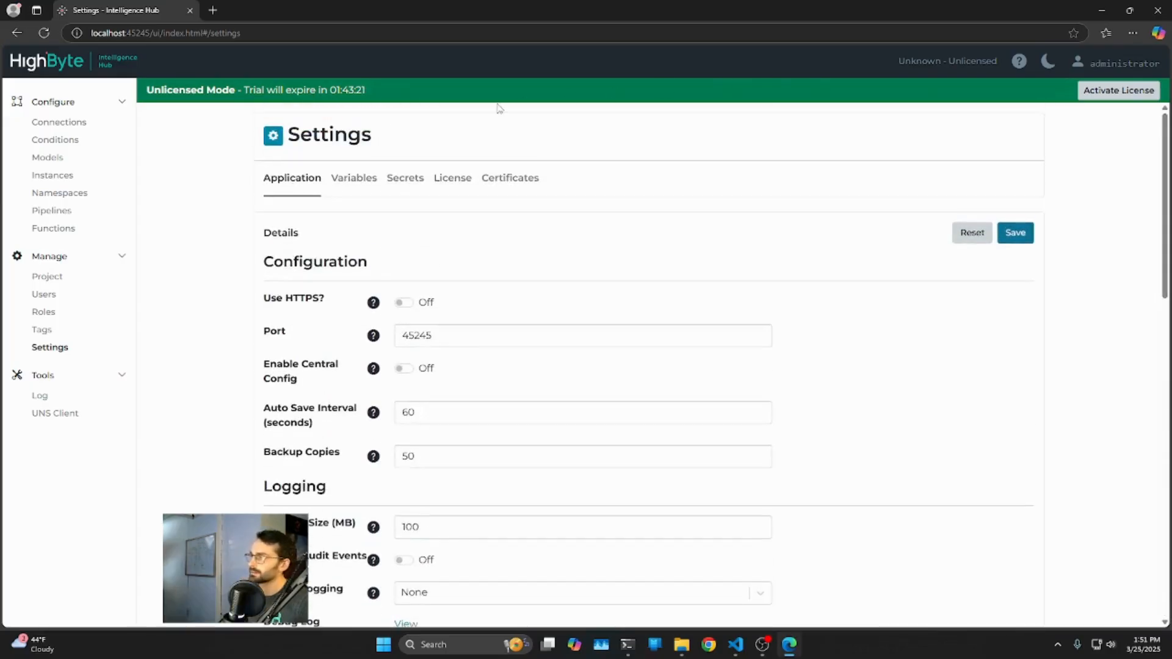
{"action": "left_click", "coordinate": [349, 180]}
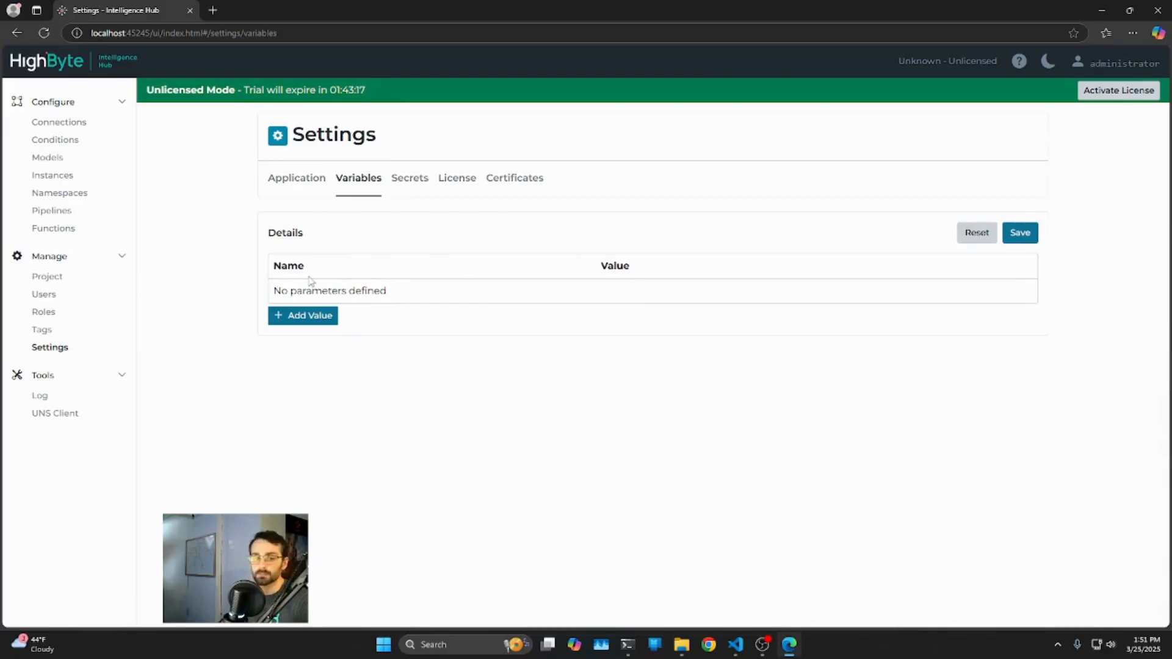
{"action": "left_click", "coordinate": [410, 180]}
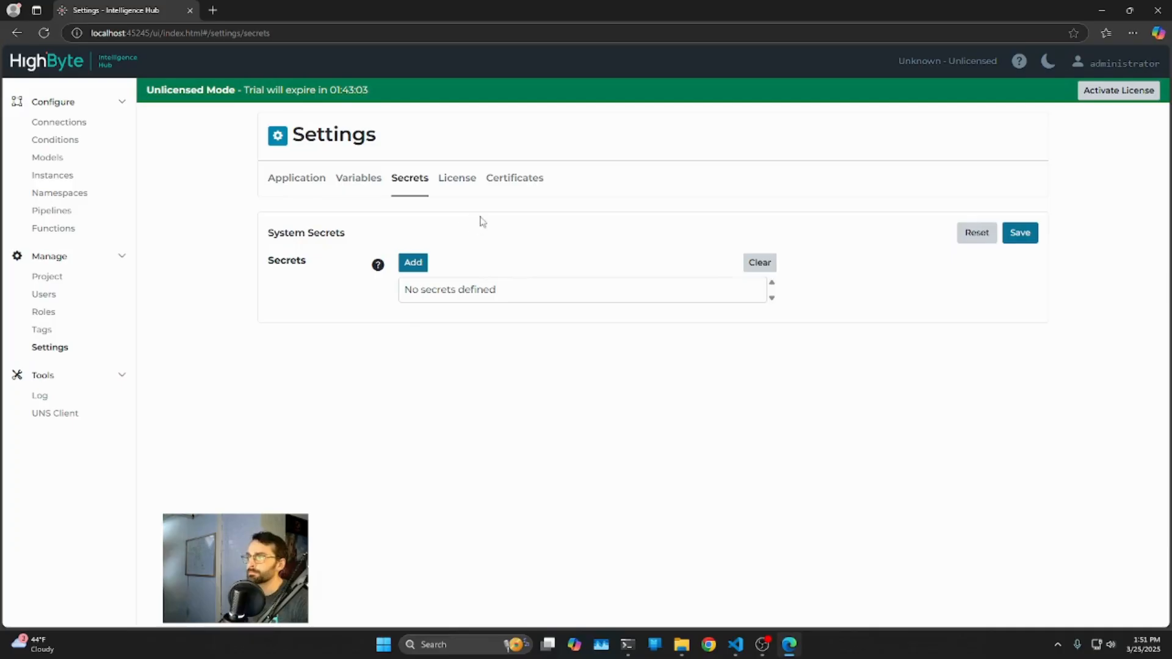
{"action": "left_click", "coordinate": [457, 178]}
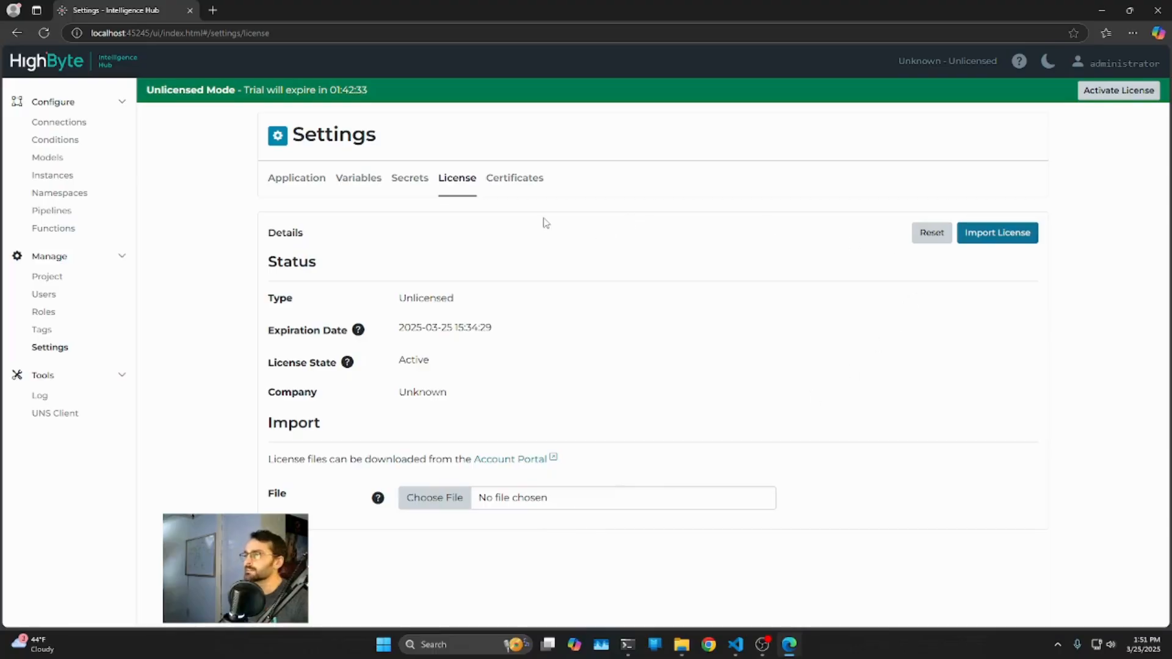
{"action": "left_click", "coordinate": [528, 180]}
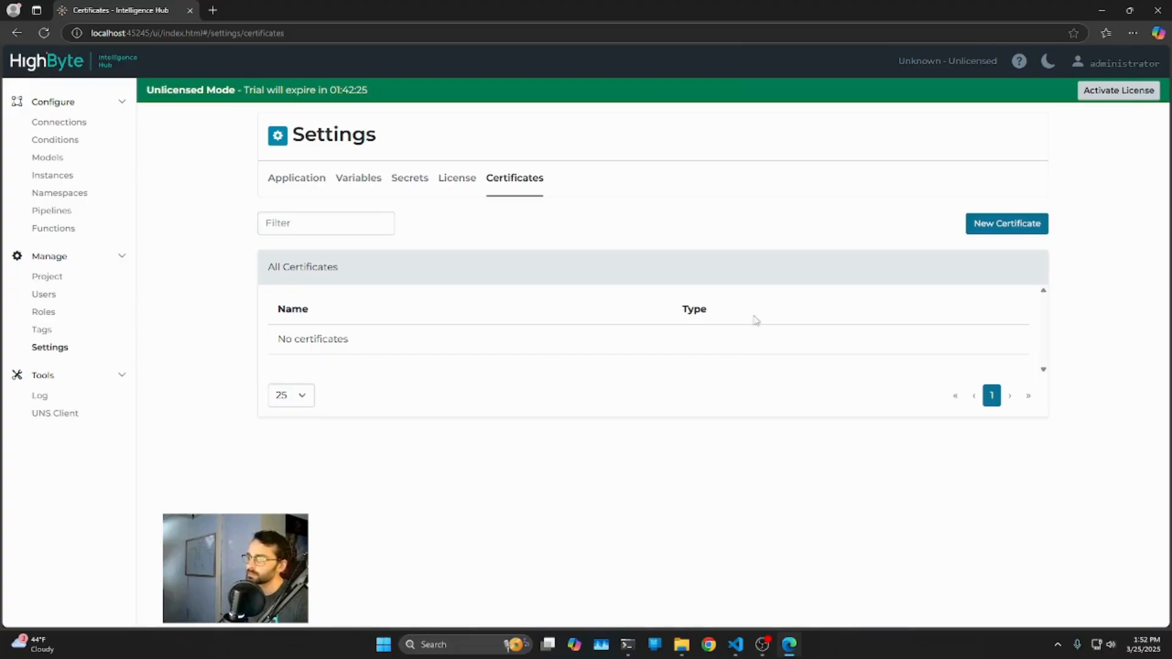
{"action": "left_click", "coordinate": [990, 222]}
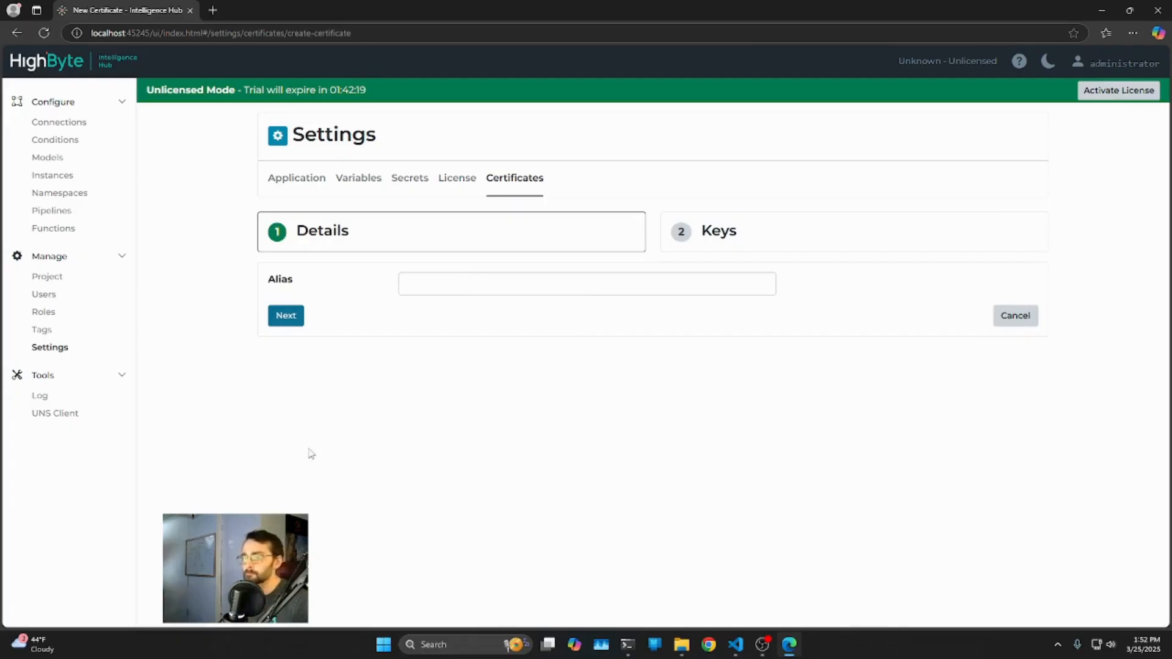
Open the System Log and review its events down to the oldest entries on the first page
{"action": "left_click", "coordinate": [41, 397]}
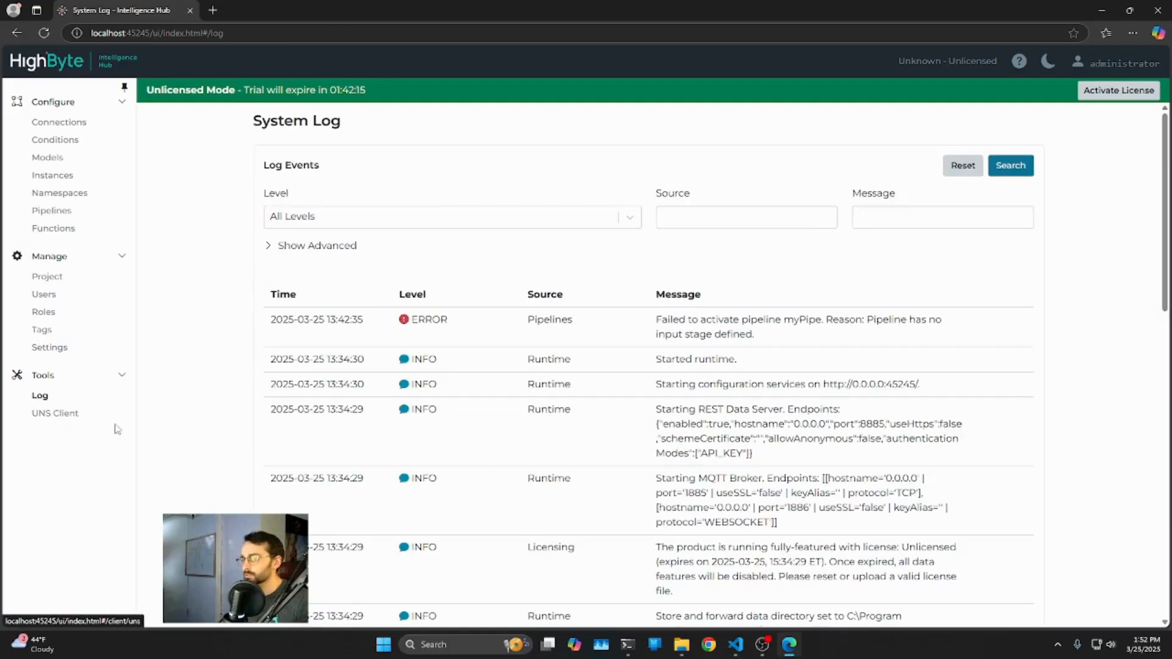
{"action": "scroll", "coordinate": [329, 405], "scroll_direction": "down", "scroll_amount": 3}
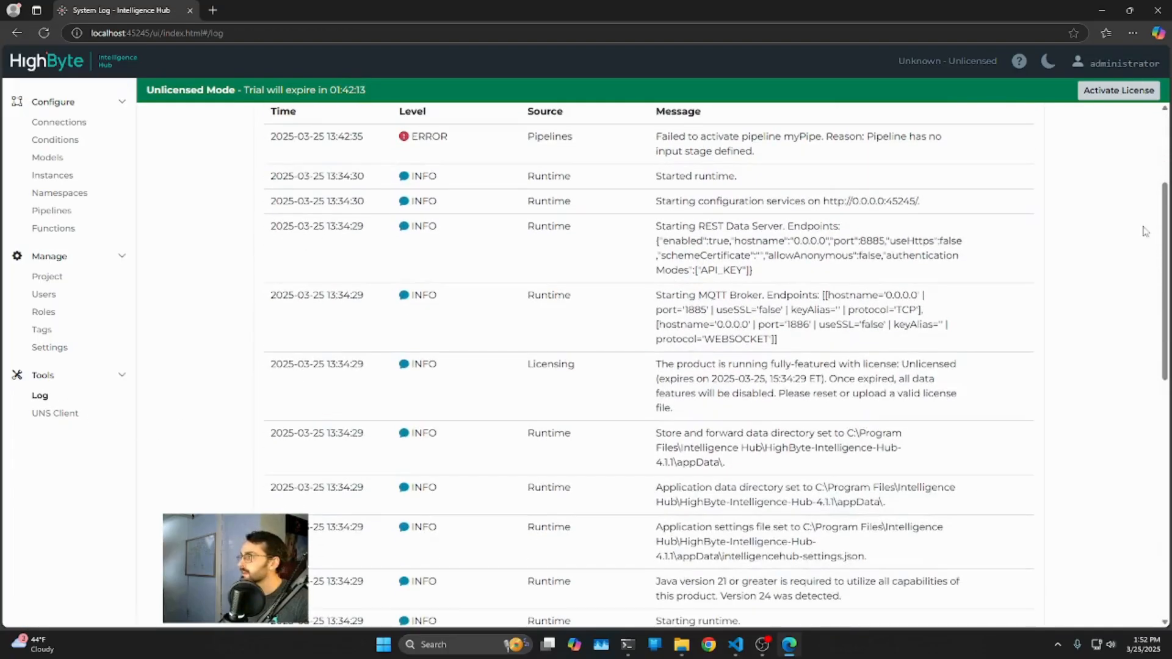
{"action": "scroll", "coordinate": [1157, 160], "scroll_direction": "up", "scroll_amount": 3}
{"action": "left_click_drag", "start_coordinate": [1157, 156], "coordinate": [1138, 465]}
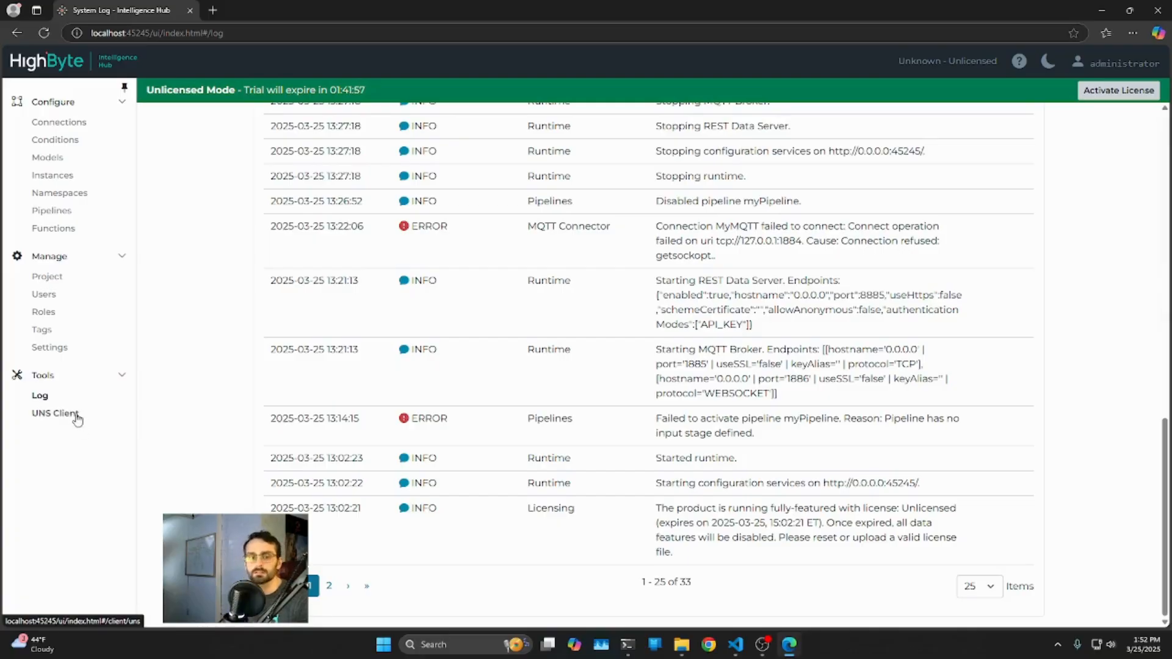
Return to the application Settings and check the Logging options
{"action": "left_click", "coordinate": [66, 352]}
{"action": "scroll", "coordinate": [476, 440], "scroll_direction": "down", "scroll_amount": 5}
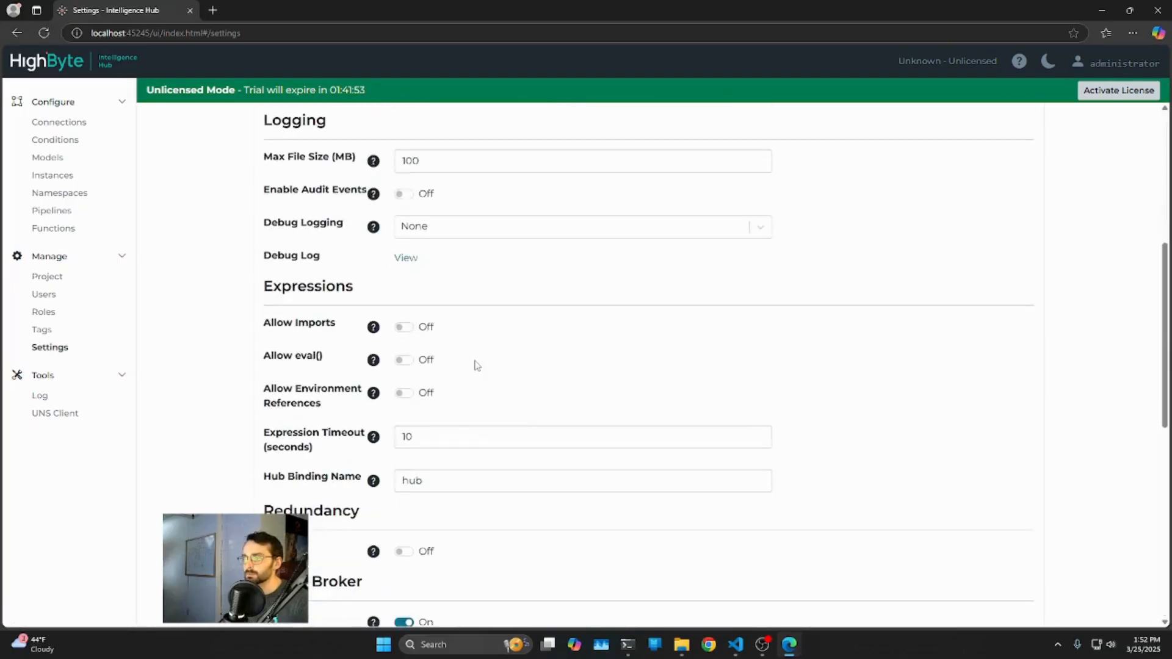
{"action": "scroll", "coordinate": [486, 374], "scroll_direction": "up", "scroll_amount": 1}
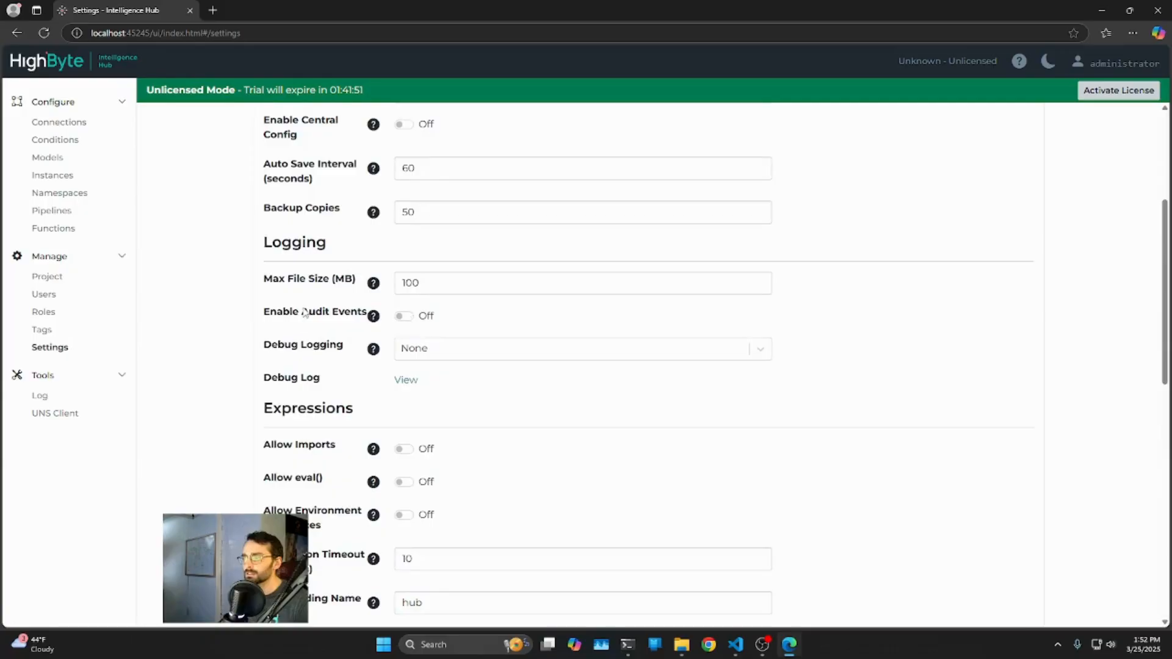
View the UNS Client, restore Settings in the current browser tab, and open the UNS Client in a separate tab
{"action": "left_click", "coordinate": [57, 419]}
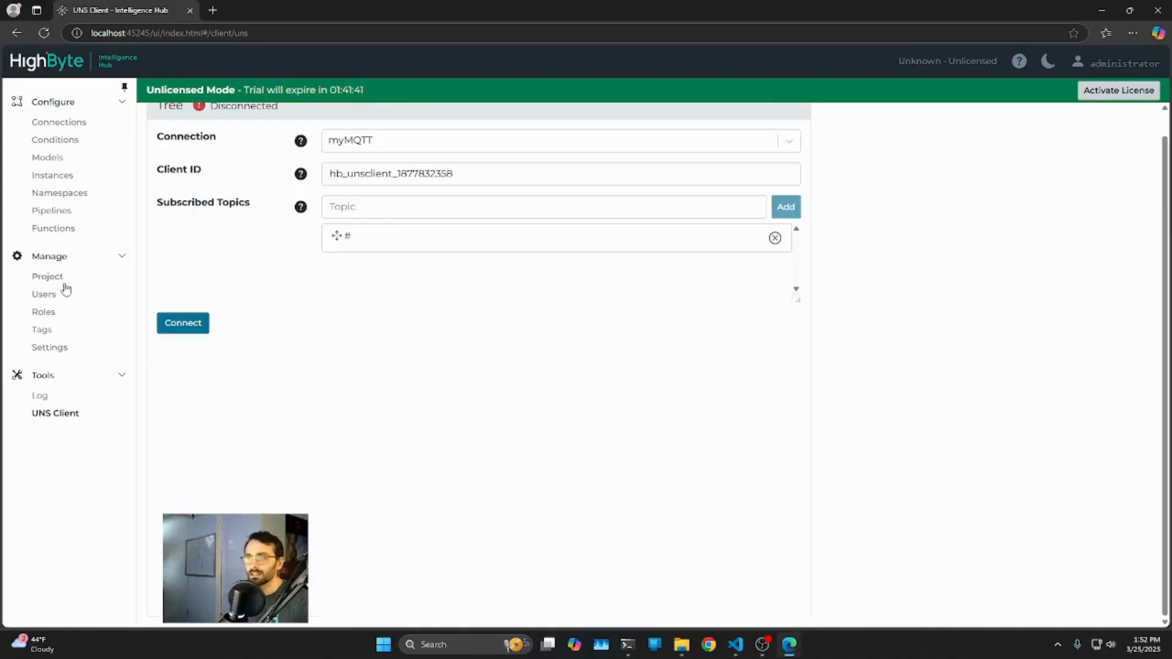
{"action": "left_click", "coordinate": [53, 346]}
{"action": "middle_click", "coordinate": [58, 414]}
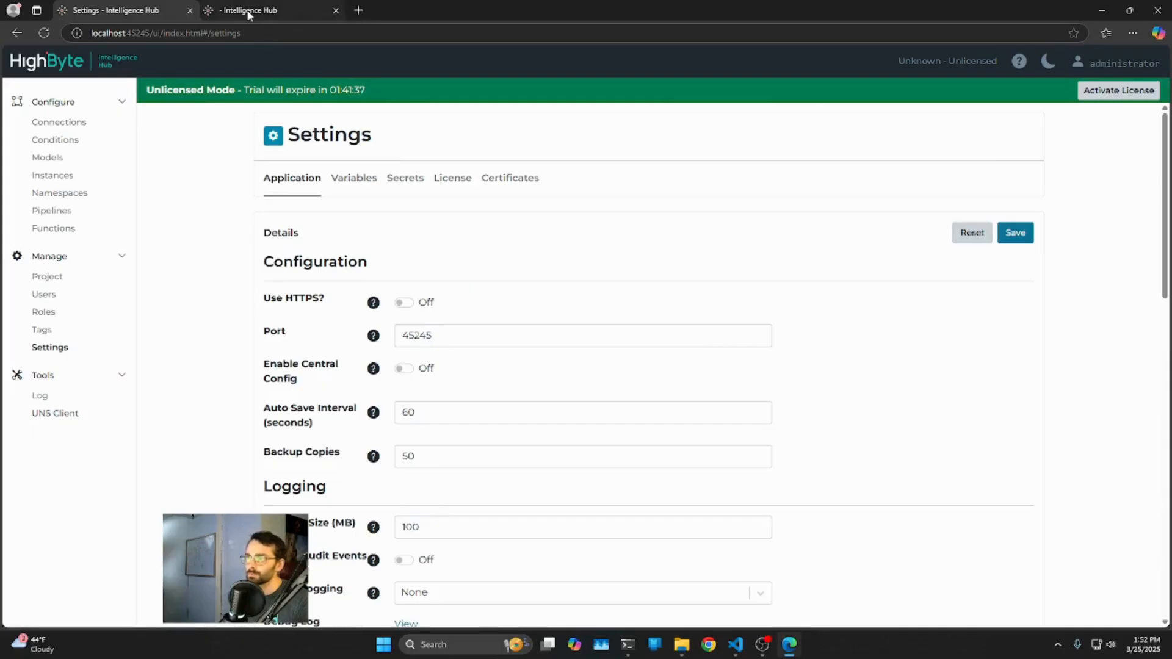
{"action": "left_click", "coordinate": [248, 12]}
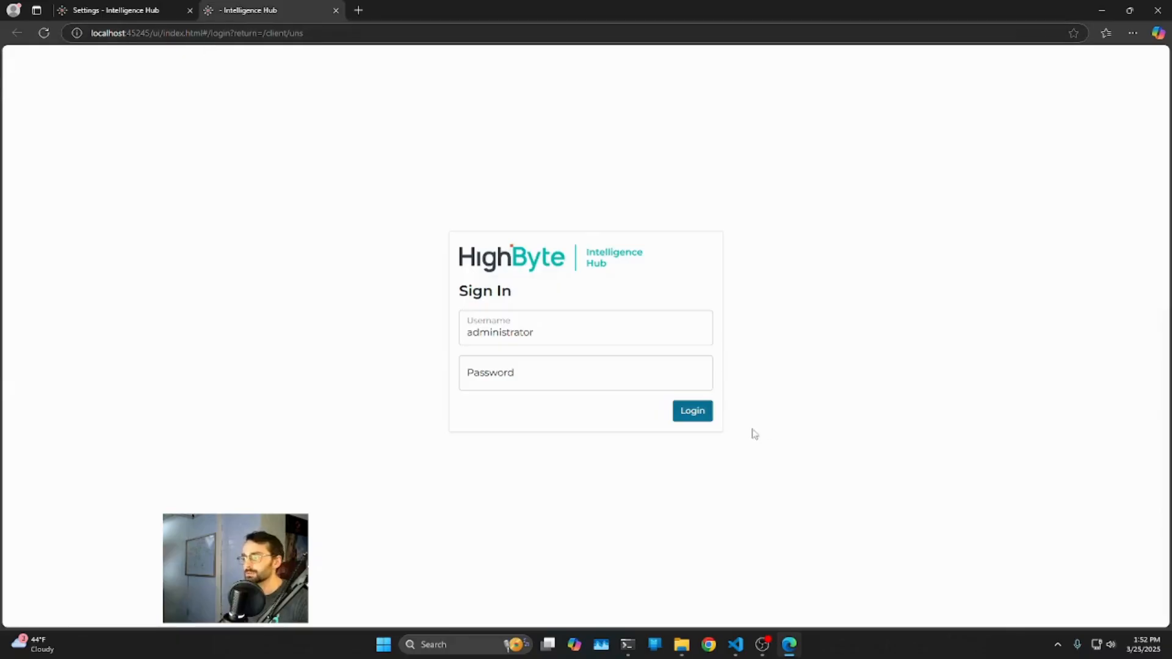
Sign in to the UNS Client and connect it to myMQTT with the # topic subscription
{"action": "left_click", "coordinate": [692, 411]}
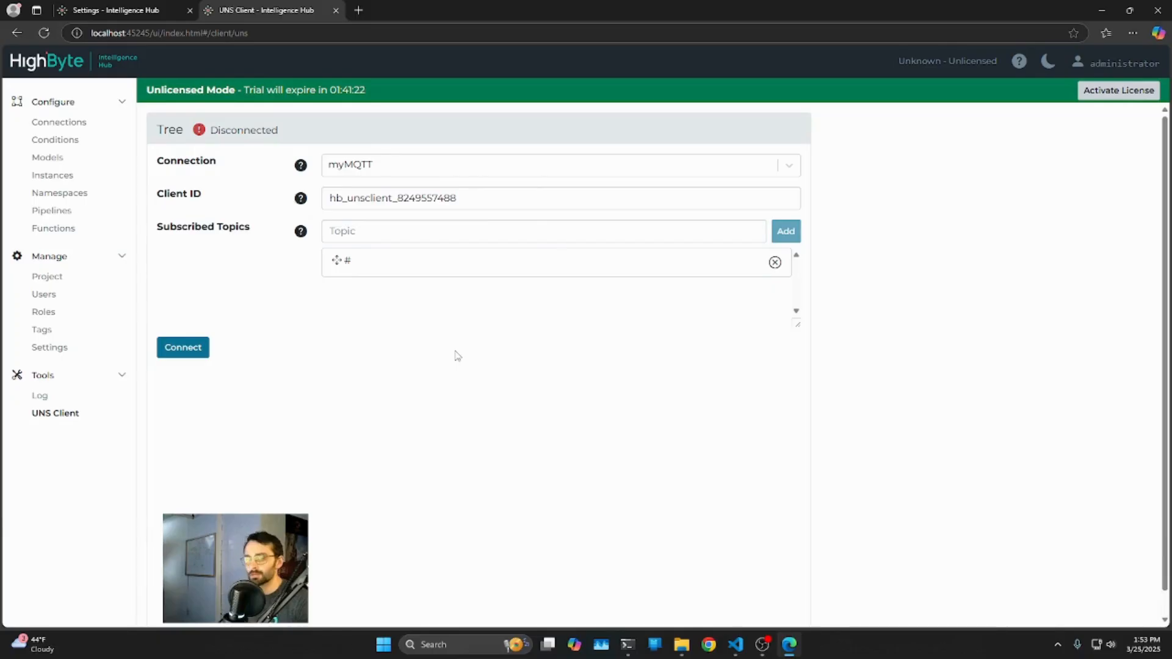
{"action": "left_click", "coordinate": [325, 166]}
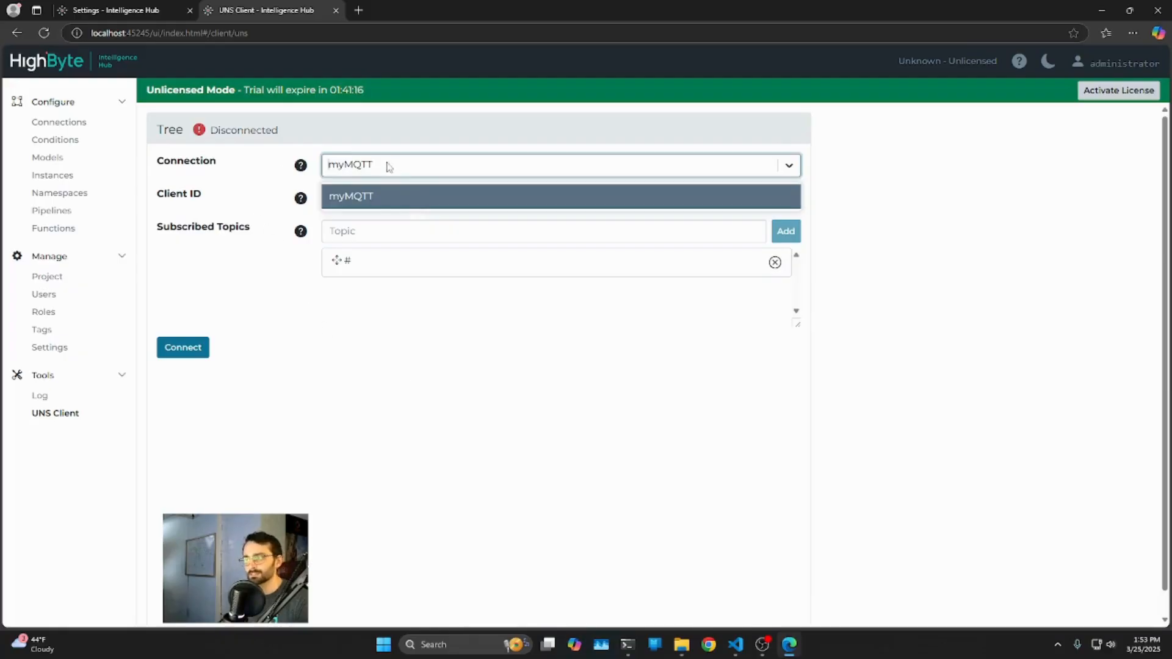
{"action": "left_click", "coordinate": [359, 414]}
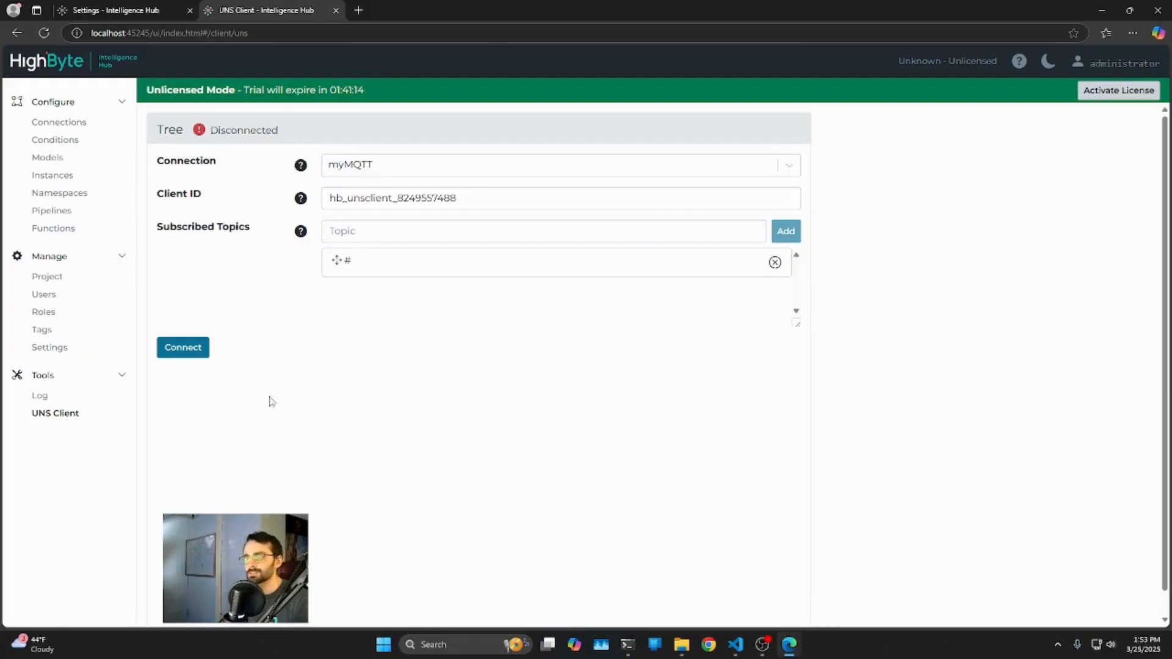
{"action": "left_click", "coordinate": [182, 349]}
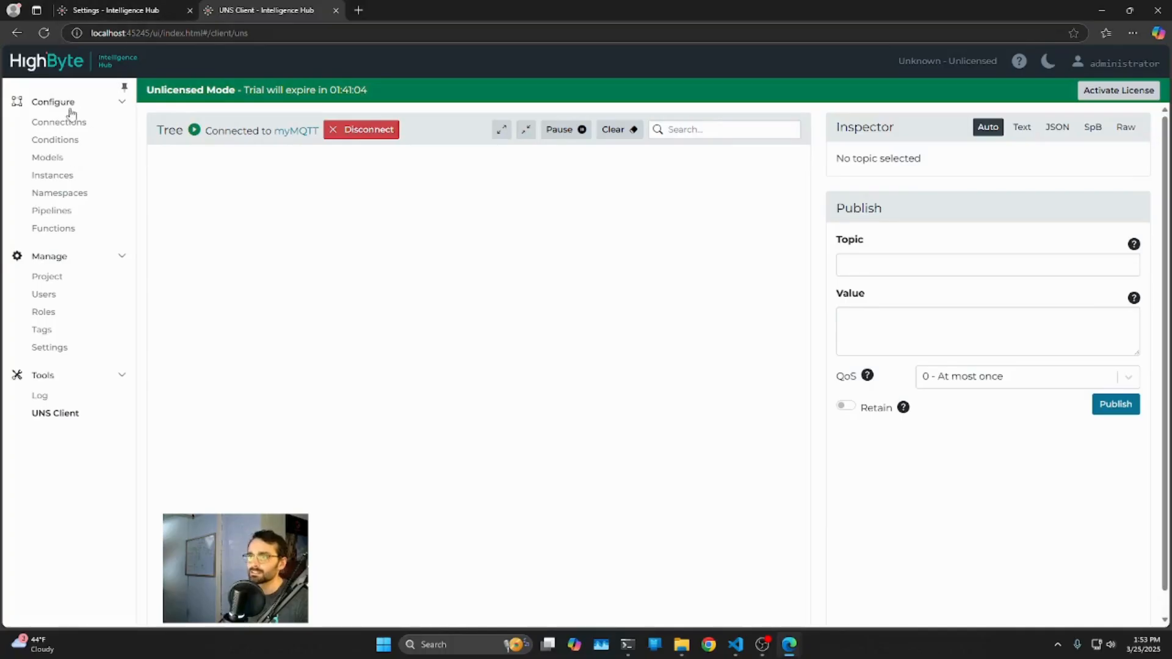
Open Connections in a separate tab placed before the UNS Client, sign in, and open myMQTT's mqttout output
{"action": "middle_click", "coordinate": [60, 125]}
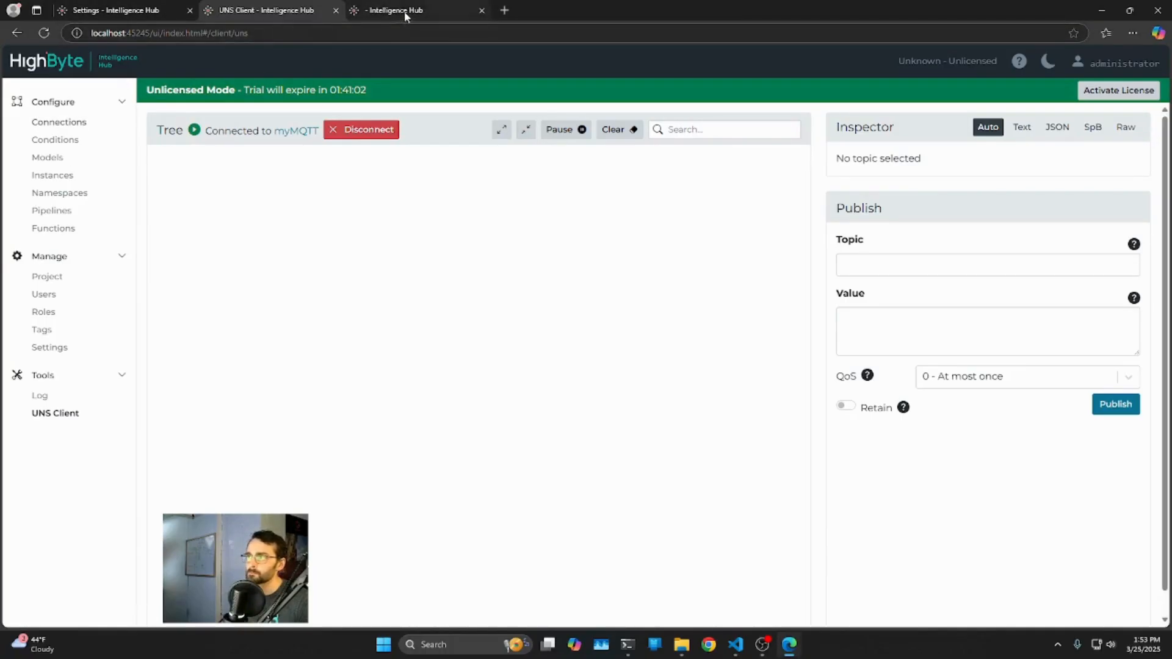
{"action": "left_click", "coordinate": [404, 11]}
{"action": "left_click_drag", "start_coordinate": [422, 9], "coordinate": [238, 11]}
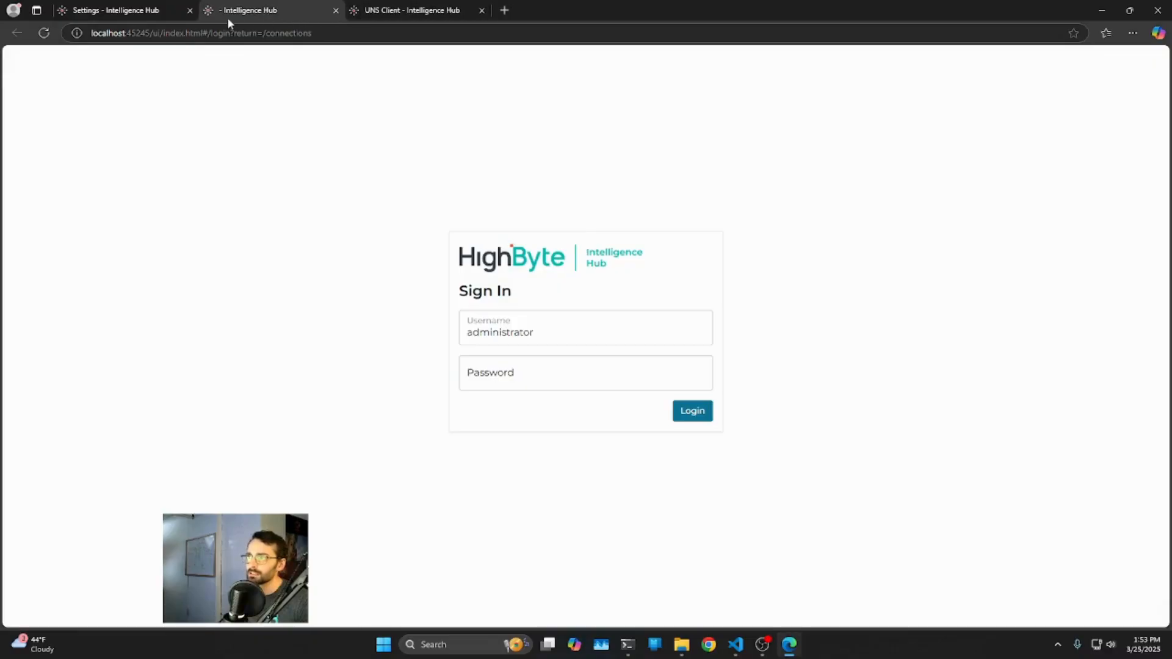
{"action": "left_click", "coordinate": [692, 410]}
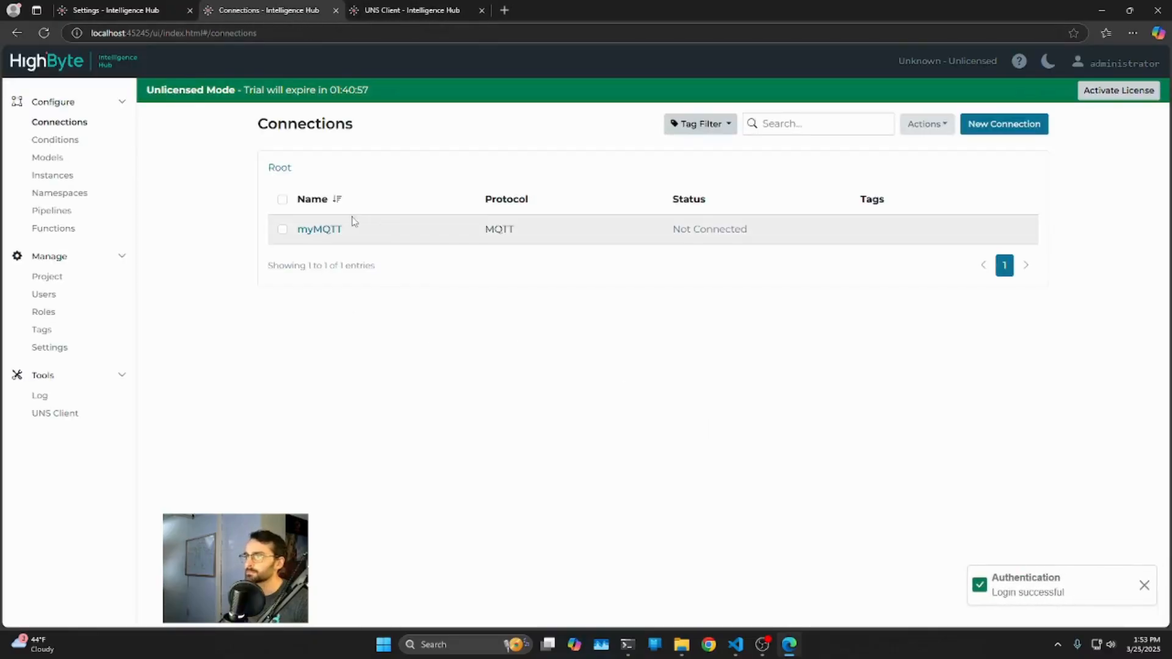
{"action": "left_click", "coordinate": [319, 230]}
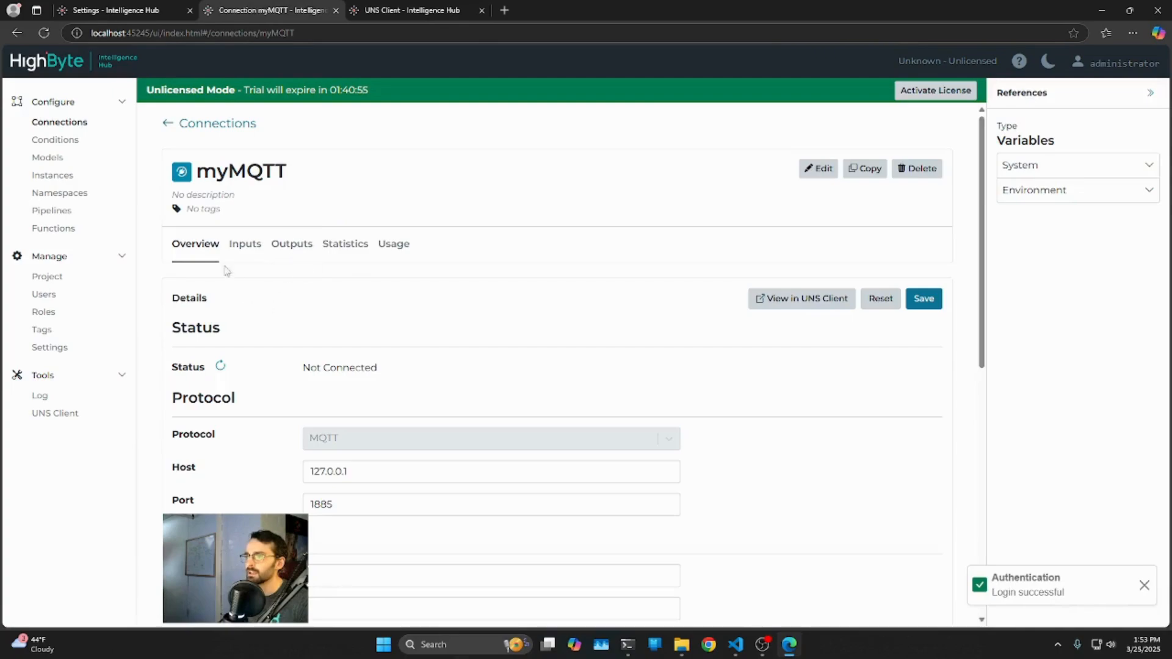
{"action": "left_click", "coordinate": [287, 246]}
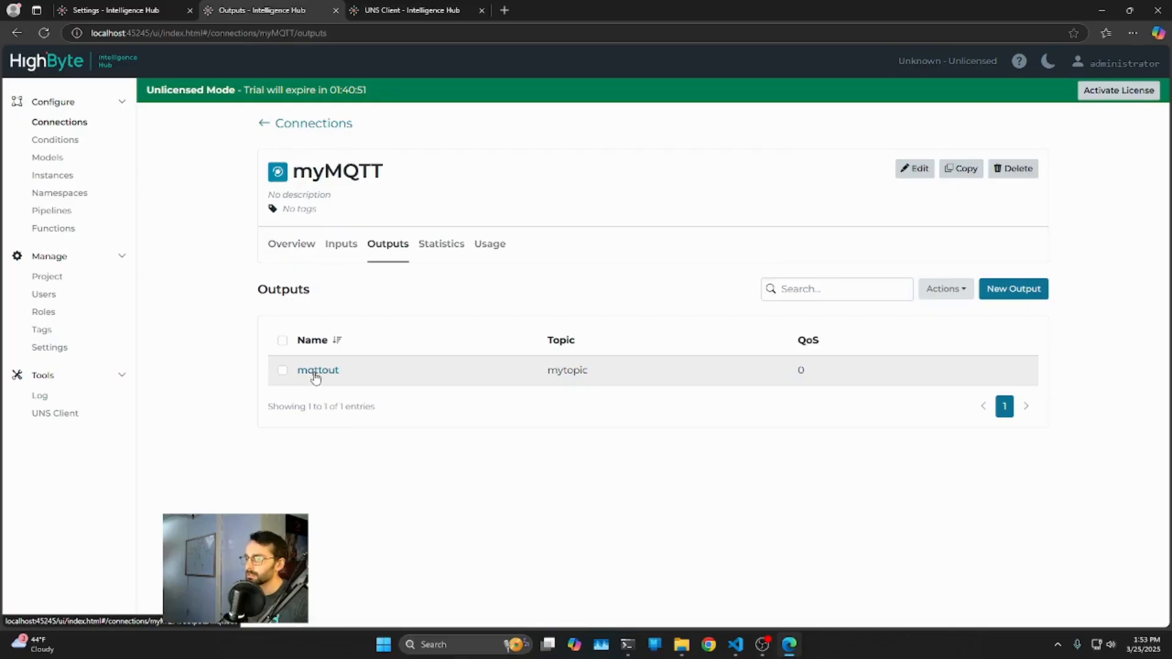
{"action": "left_click", "coordinate": [316, 374]}
Enlarge the mqttout expression area and enter ({"hello":"world"}) as the expression to write
{"action": "left_click_drag", "start_coordinate": [944, 375], "coordinate": [946, 478]}
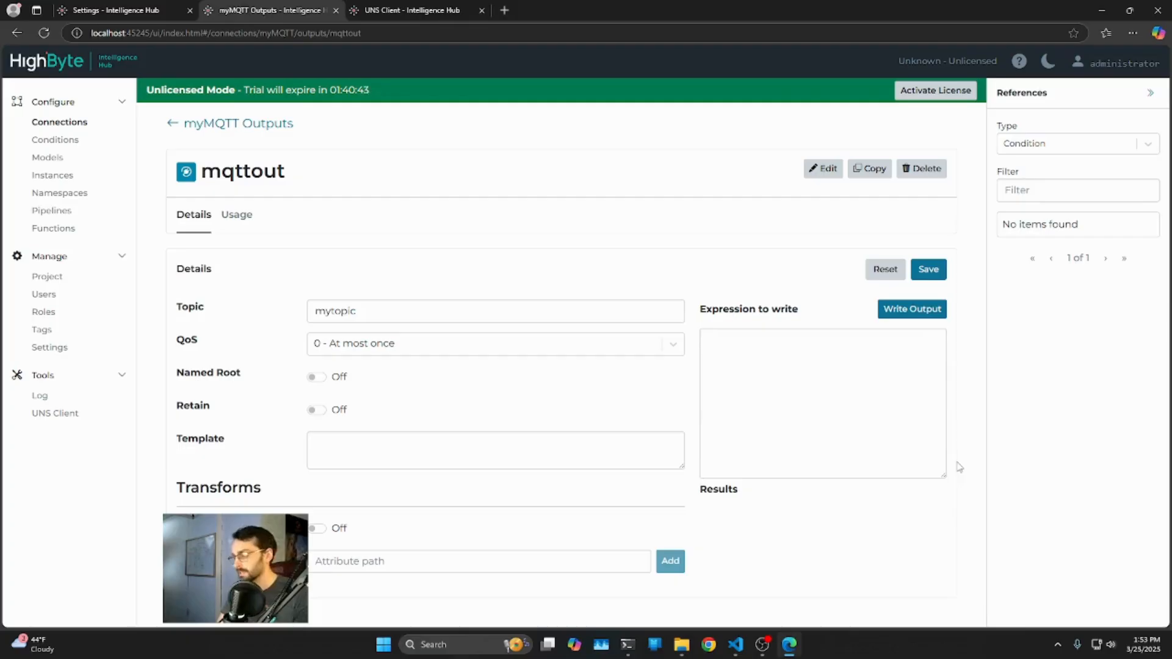
{"action": "type", "text": ")"}
{"action": "type", "text": "{}"}
{"action": "key", "text": "Left"}
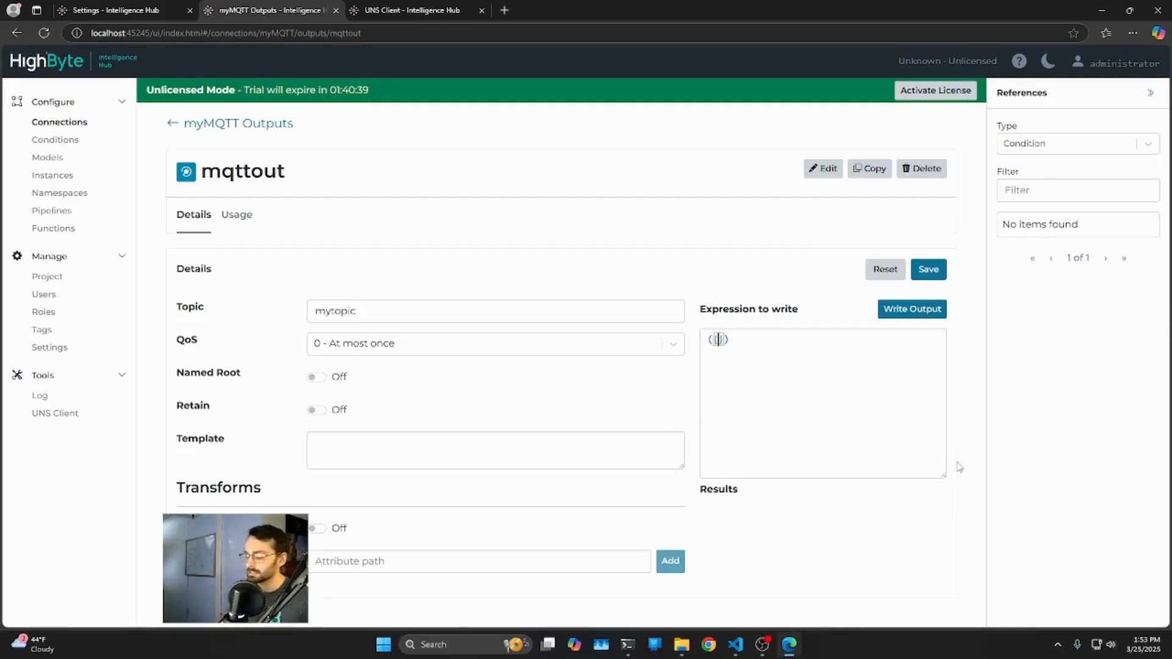
{"action": "type", "text": "\"\""}
{"action": "type", "text": "hello"}
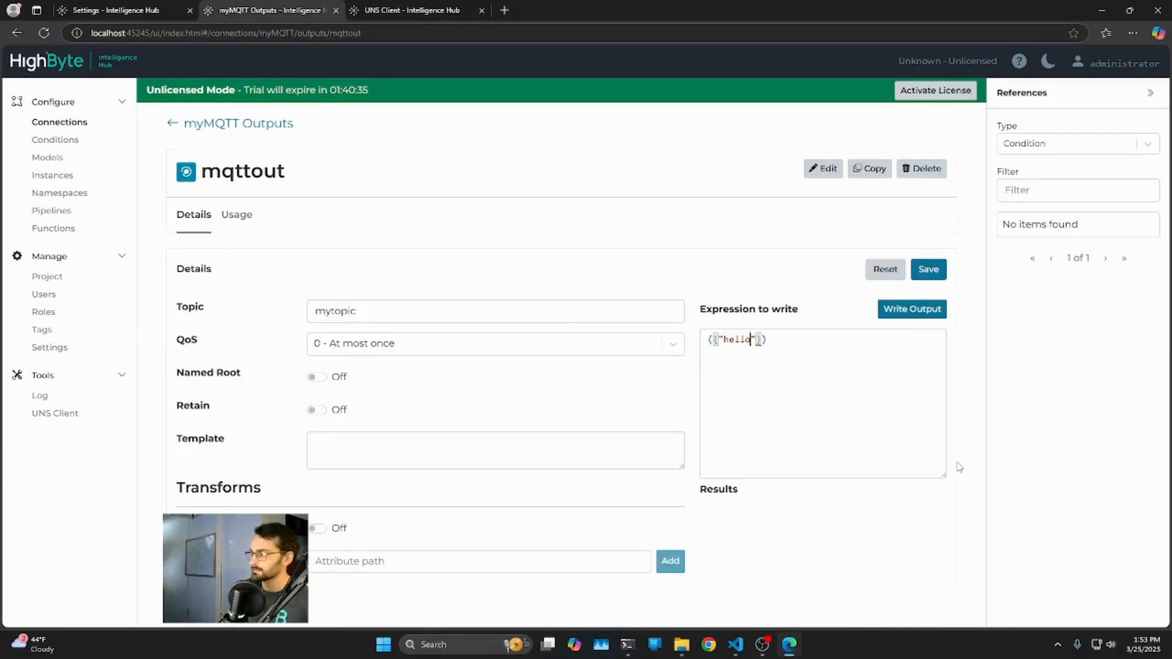
{"action": "type", "text": ":\"worl"}
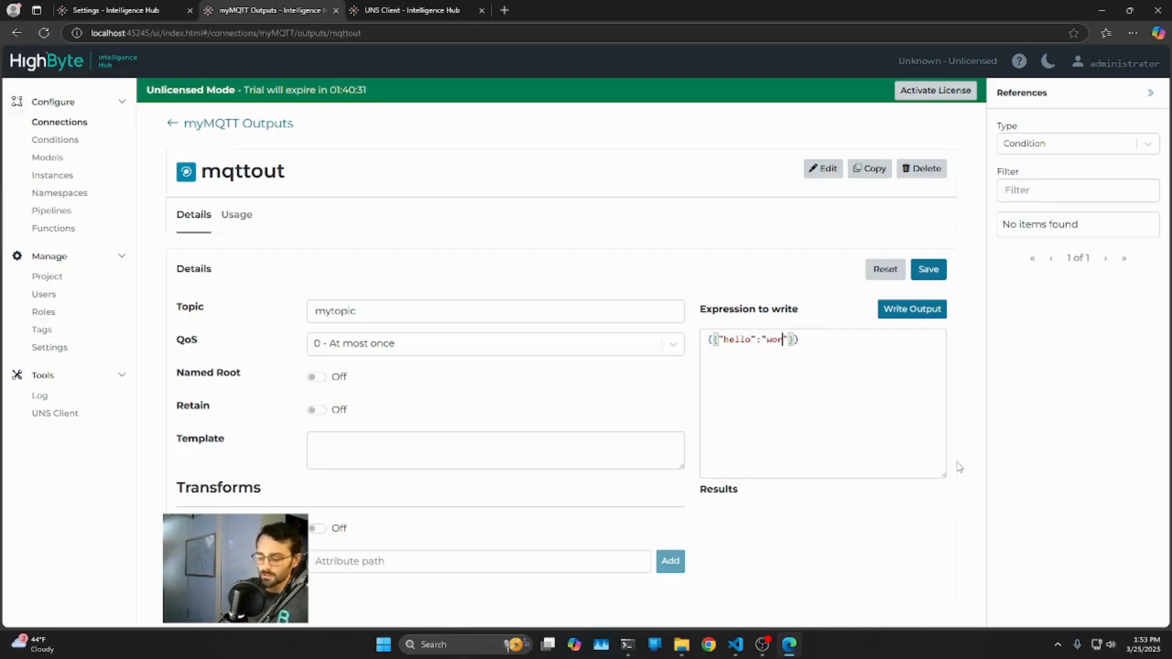
{"action": "type", "text": "d"}
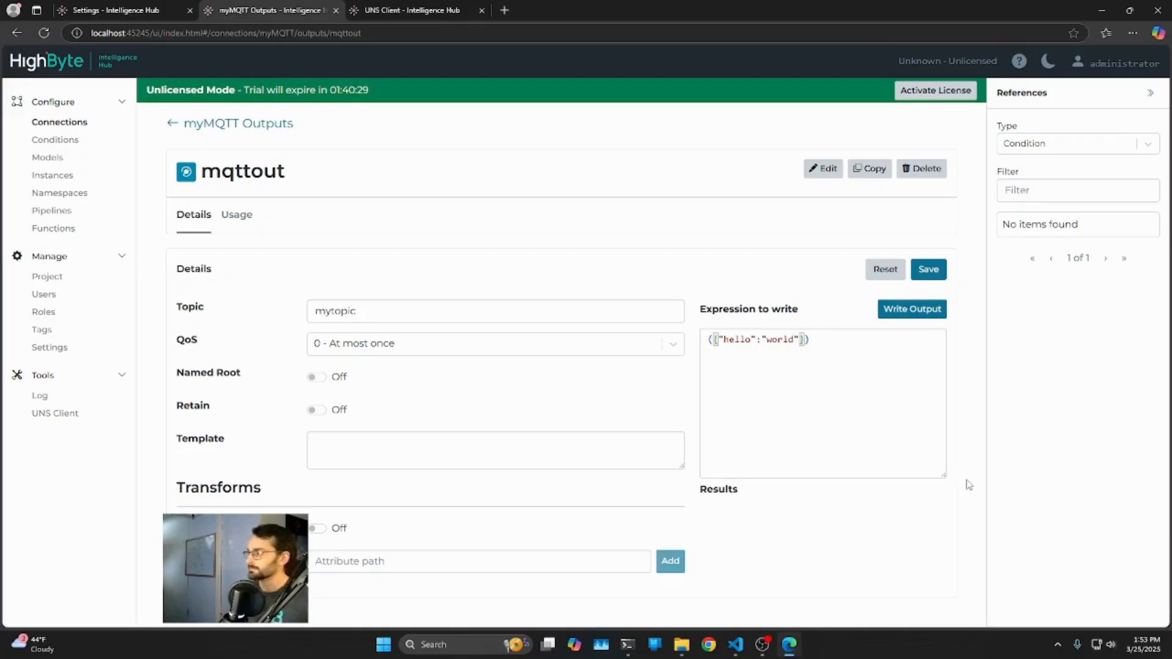
{"action": "left_click", "coordinate": [812, 338]}
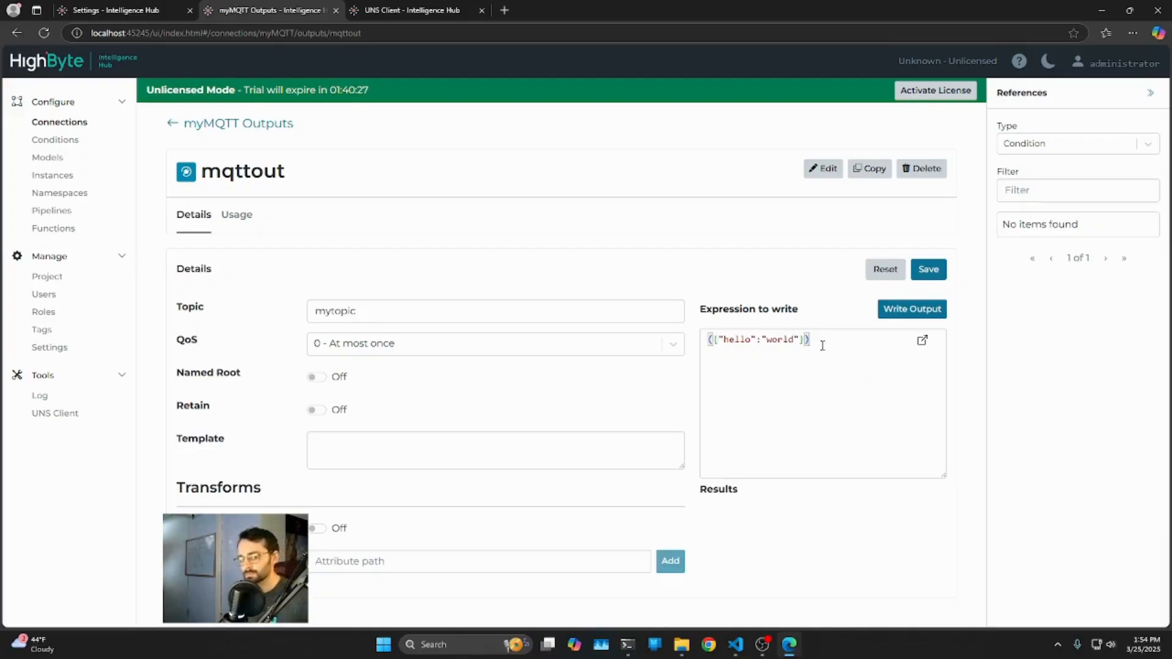
{"action": "left_click_drag", "start_coordinate": [711, 339], "coordinate": [812, 338]}
{"action": "left_click", "coordinate": [815, 342]}
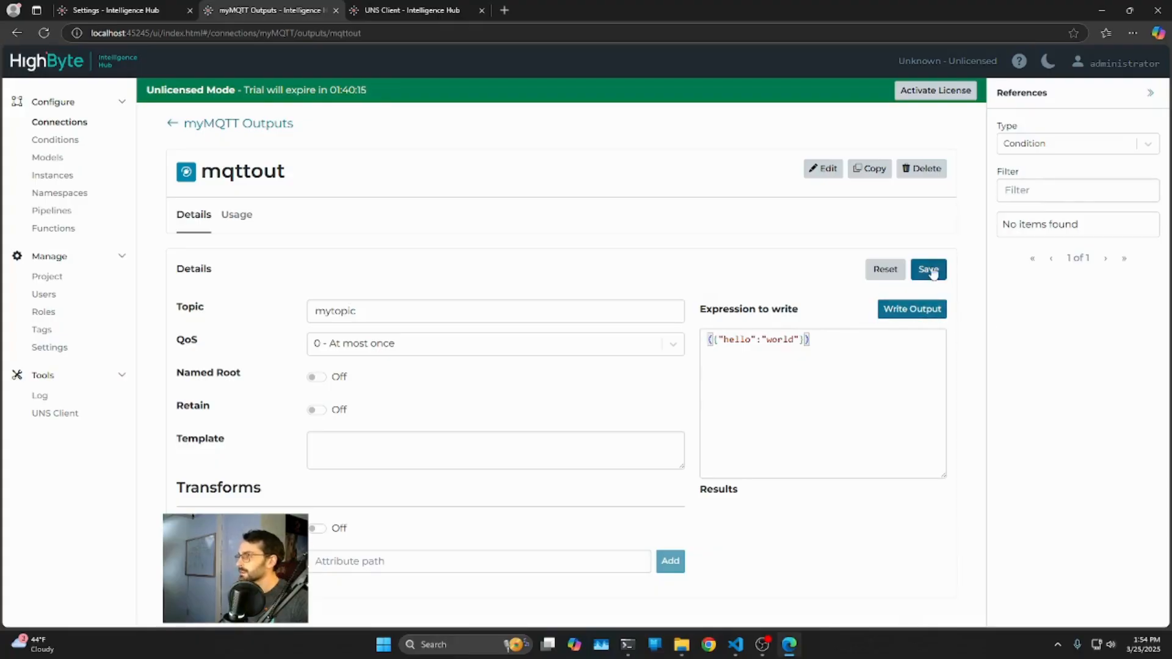
Write the expression to the mqttout output and review the write results
{"action": "left_click", "coordinate": [909, 310]}
{"action": "left_click_drag", "start_coordinate": [715, 507], "coordinate": [889, 520]}
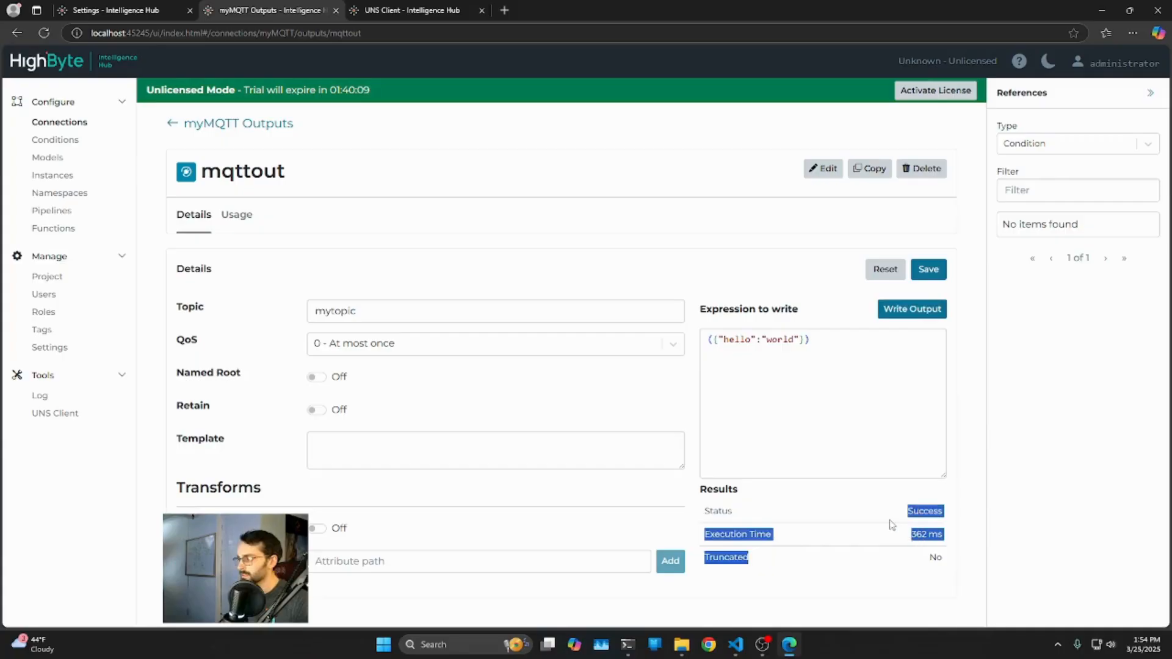
{"action": "left_click", "coordinate": [934, 542]}
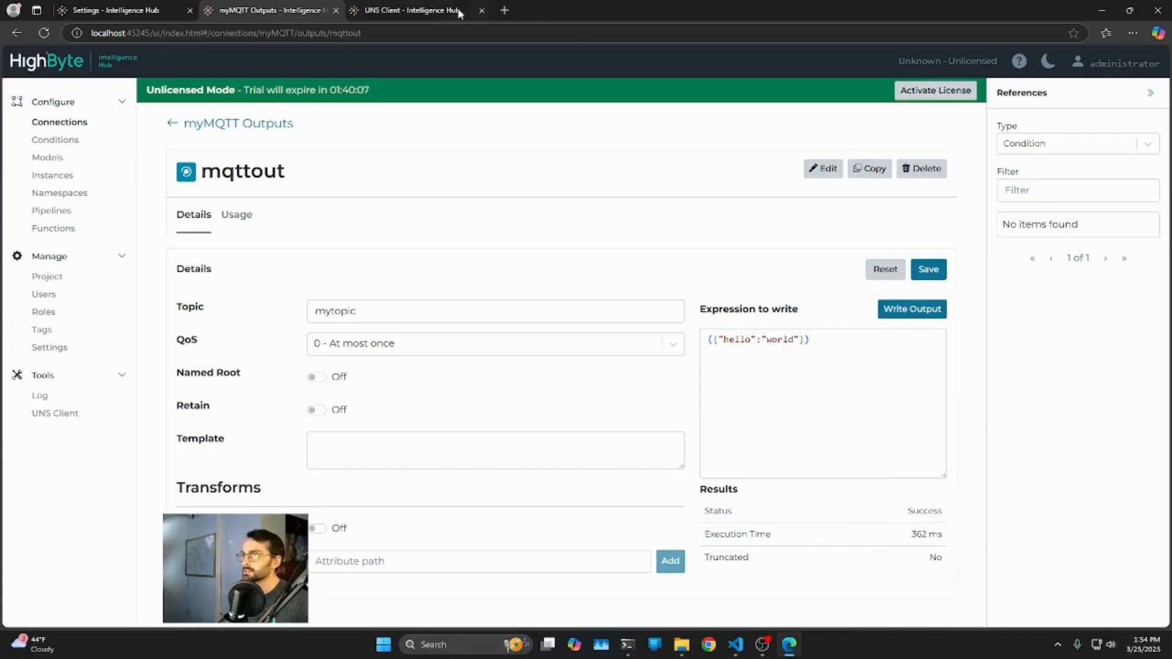
Inspect the mytopic message in the UNS Client, checking its hello value and timestamp
{"action": "left_click", "coordinate": [399, 11]}
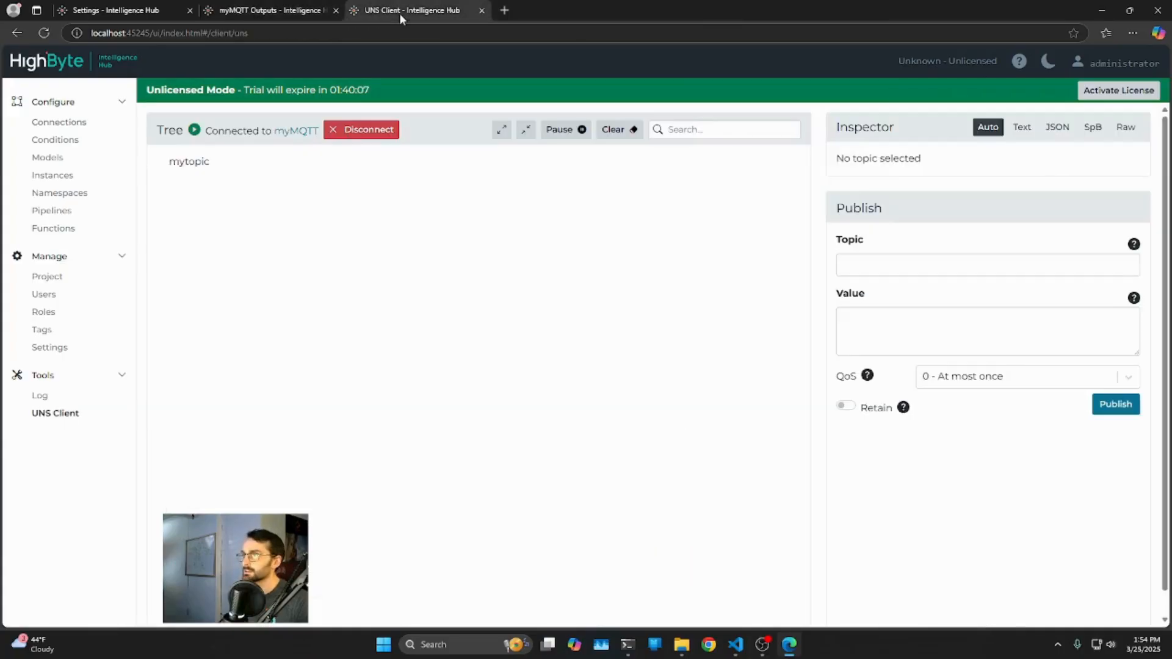
{"action": "left_click", "coordinate": [194, 167]}
{"action": "left_click_drag", "start_coordinate": [955, 212], "coordinate": [865, 209]}
{"action": "left_click_drag", "start_coordinate": [1018, 197], "coordinate": [870, 197]}
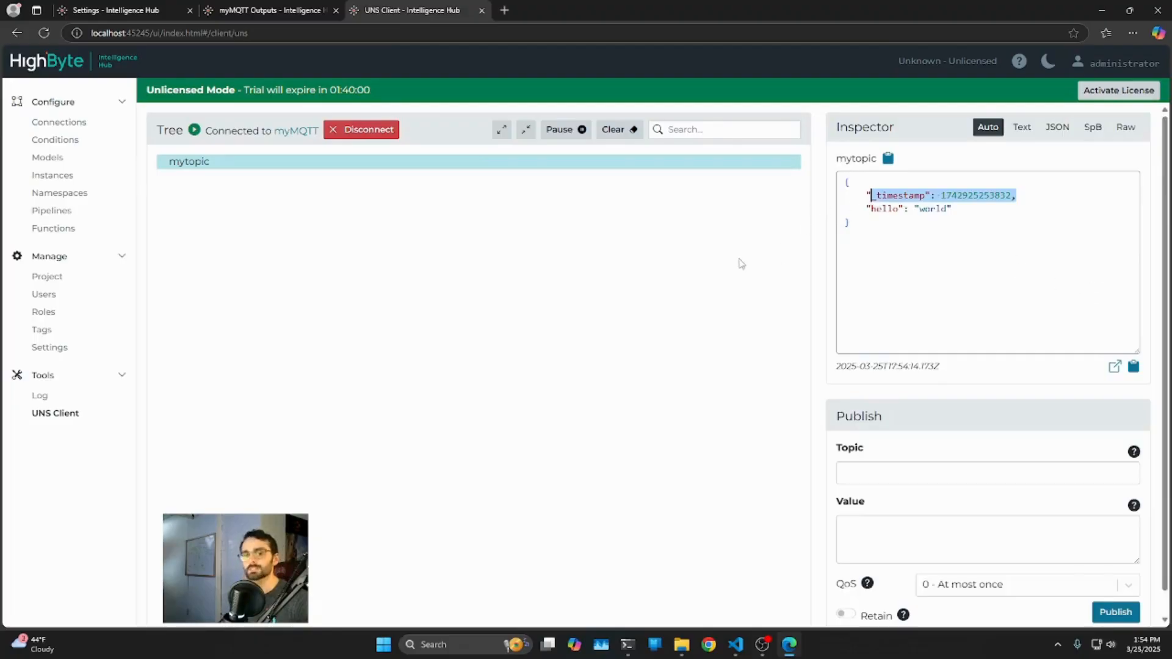
Open the mqttIN input of the myMQTT connection, check its topic, and test the input
{"action": "left_click", "coordinate": [242, 11]}
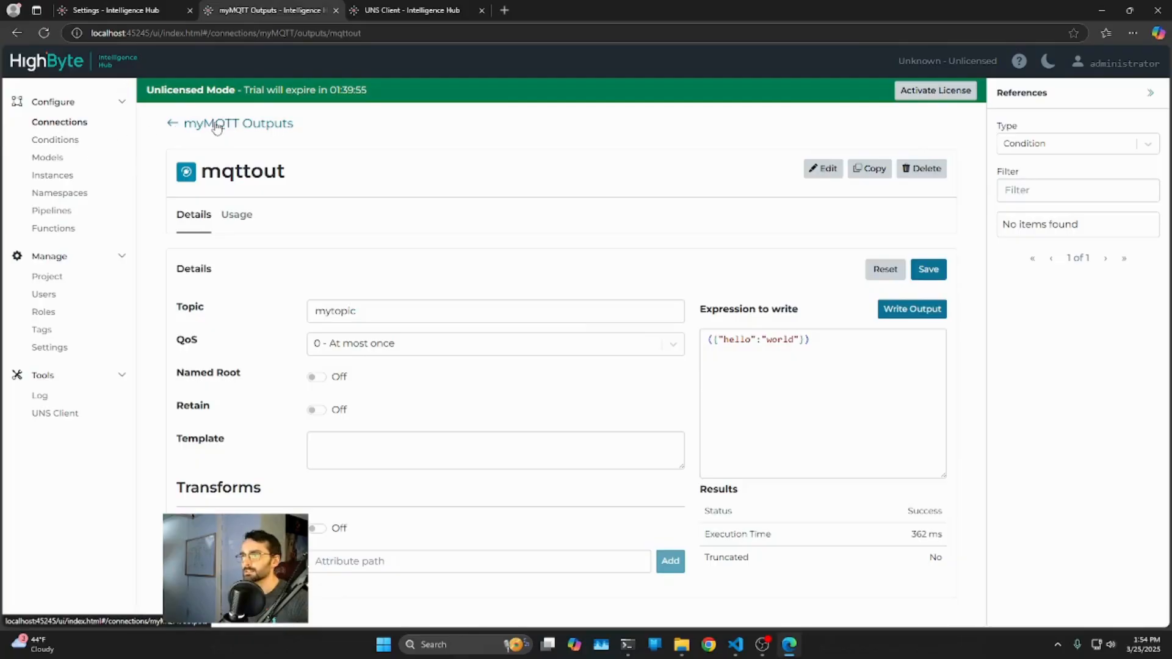
{"action": "left_click", "coordinate": [196, 124]}
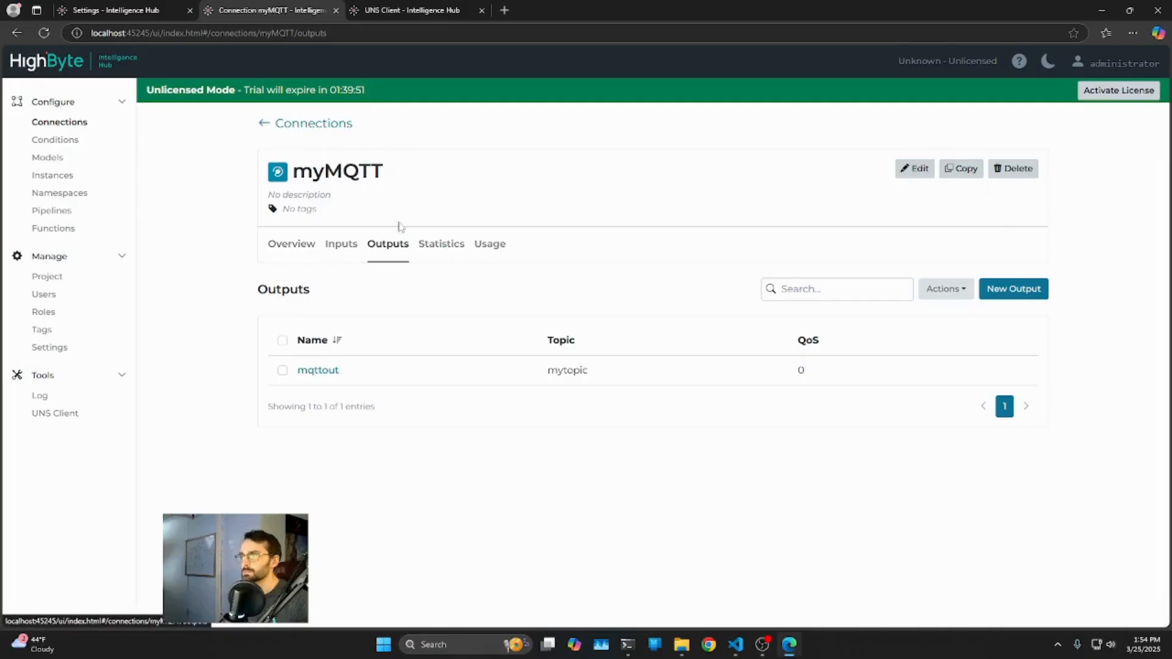
{"action": "left_click", "coordinate": [340, 244]}
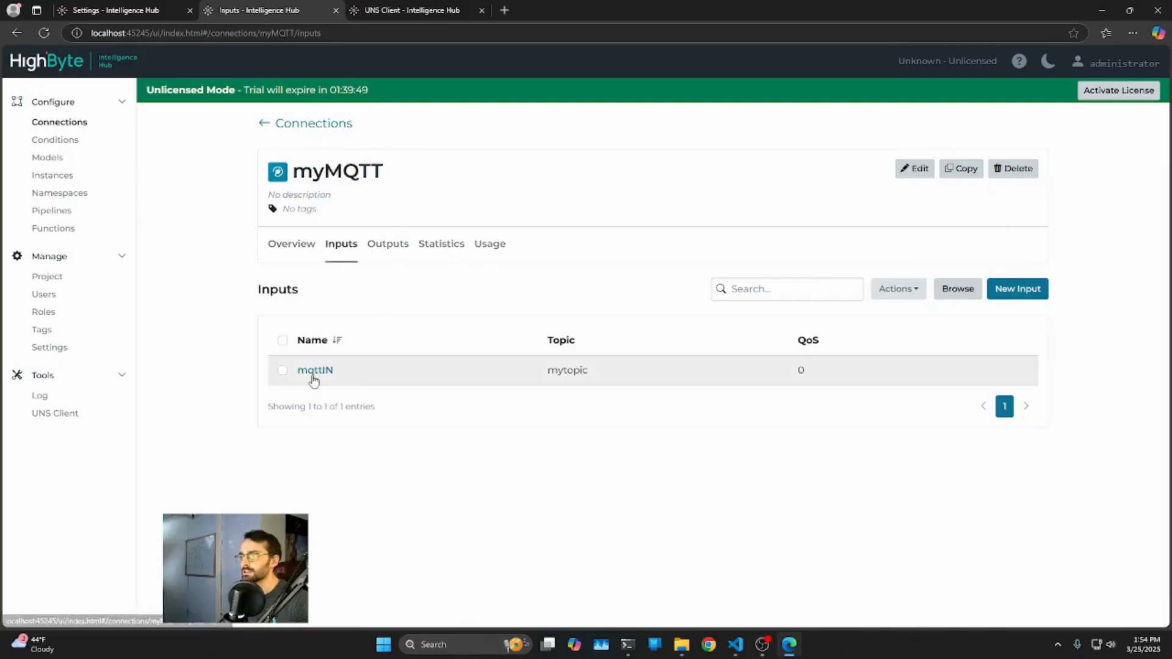
{"action": "left_click", "coordinate": [315, 371]}
{"action": "double_click", "coordinate": [335, 343]}
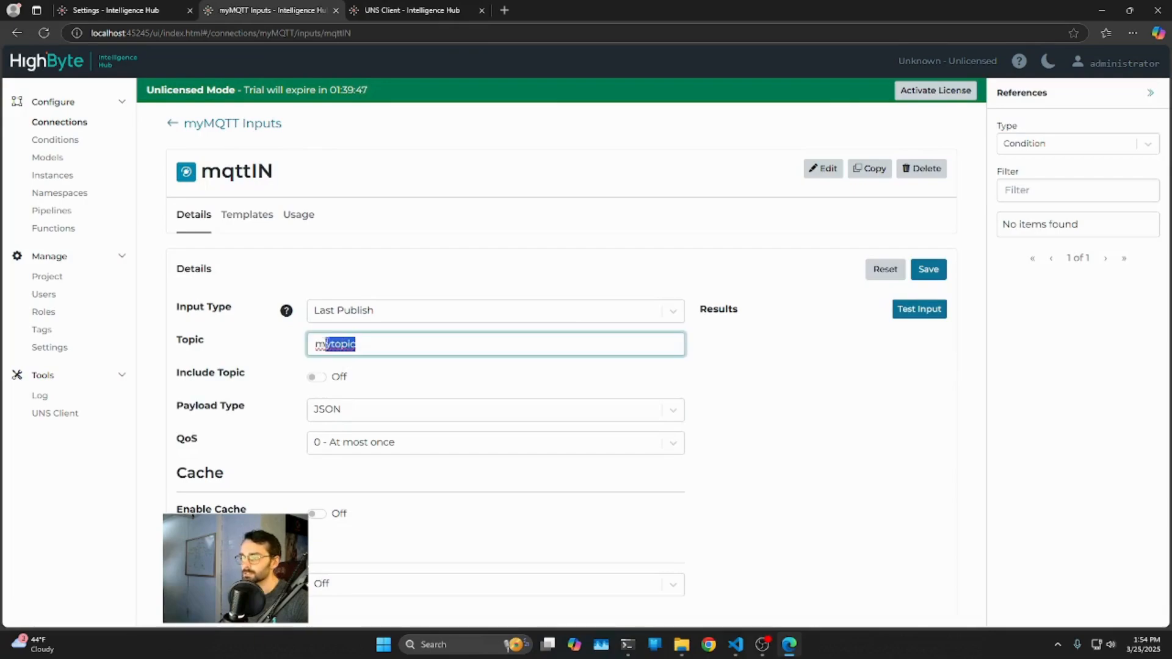
{"action": "left_click", "coordinate": [882, 404]}
{"action": "left_click", "coordinate": [913, 316]}
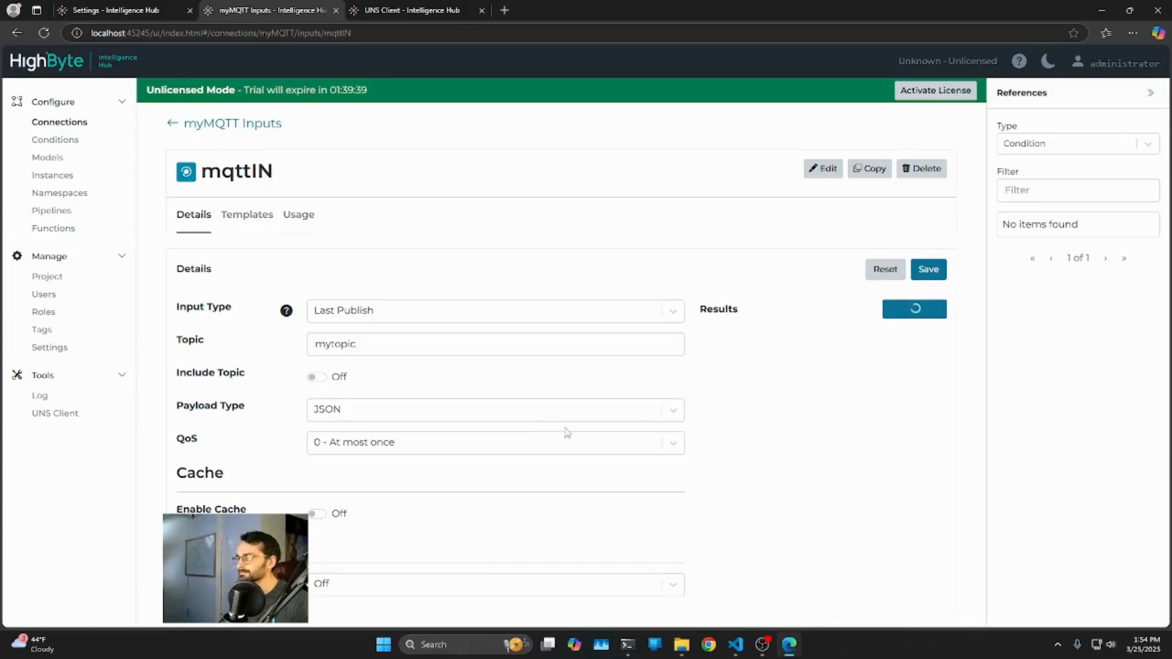
{"action": "left_click", "coordinate": [937, 270]}
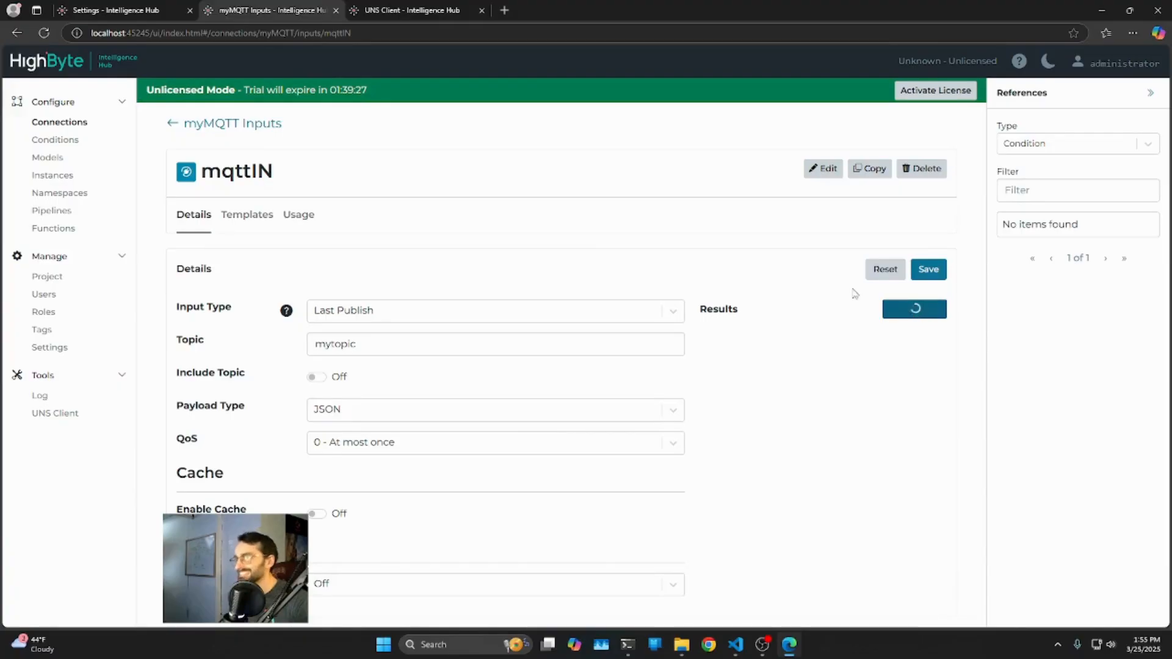
Recheck the mytopic message in the UNS Client and rerun the mqttIN input test
{"action": "left_click", "coordinate": [398, 13]}
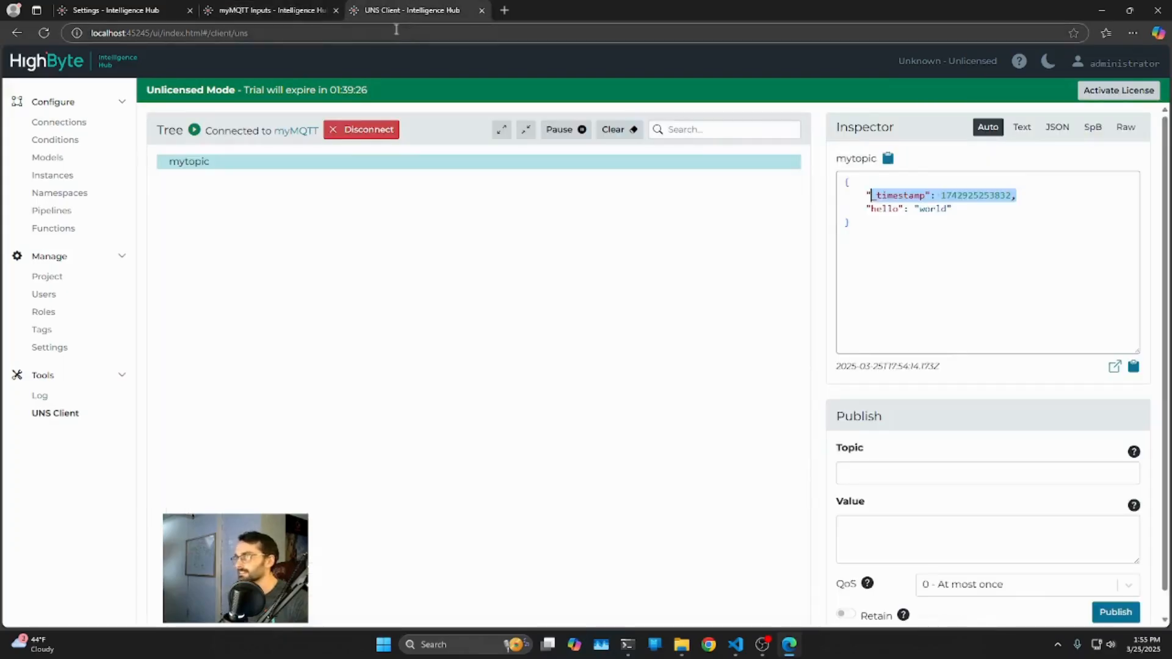
{"action": "left_click", "coordinate": [277, 11]}
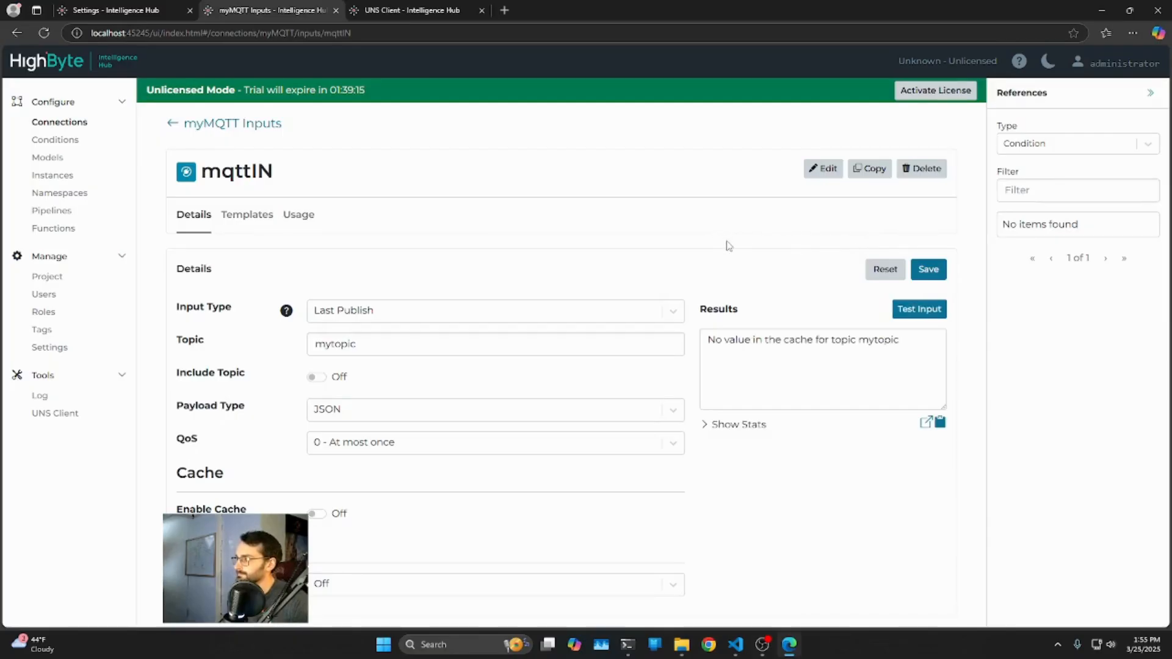
{"action": "left_click", "coordinate": [919, 315]}
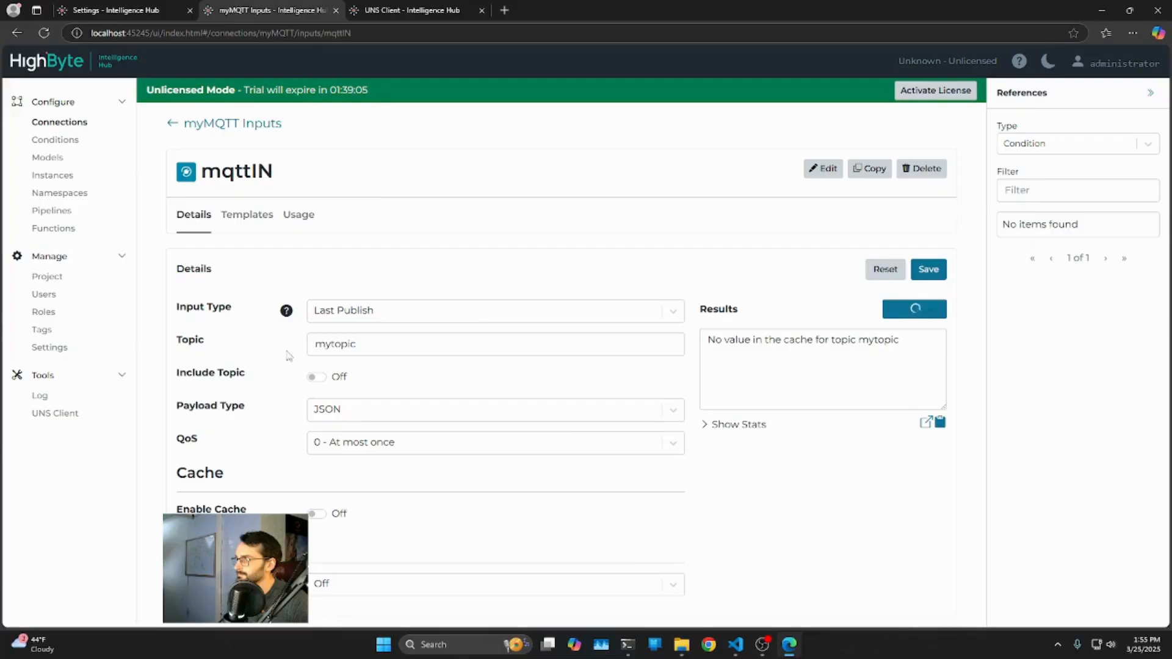
Try enabling the cache for the mqttIN input, and turn it back off
{"action": "left_click", "coordinate": [392, 322]}
{"action": "left_click", "coordinate": [392, 320]}
{"action": "left_click", "coordinate": [316, 514]}
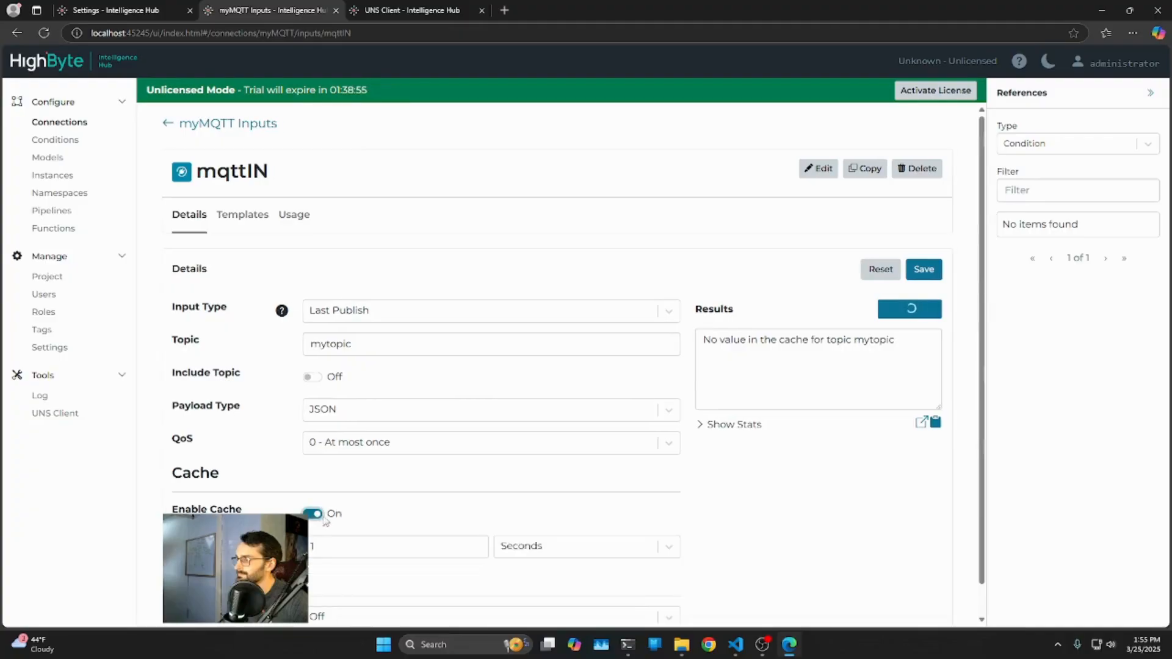
{"action": "left_click", "coordinate": [315, 514]}
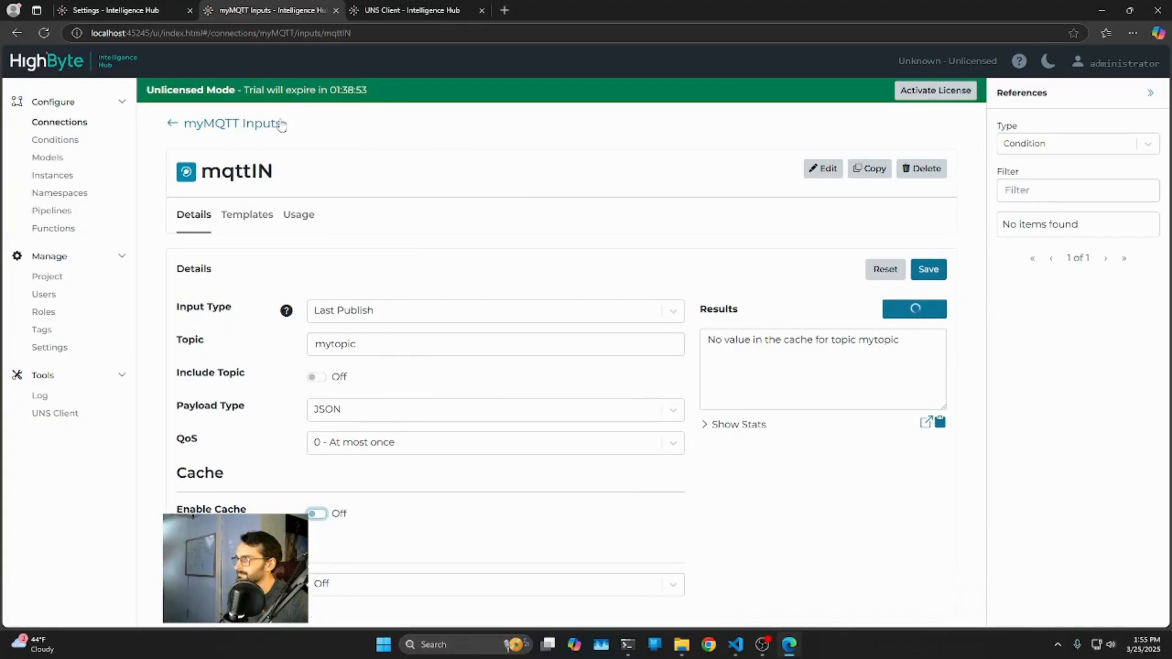
Reload the mqttIN page, sign in again, and repeat the input test
{"action": "left_click", "coordinate": [44, 33]}
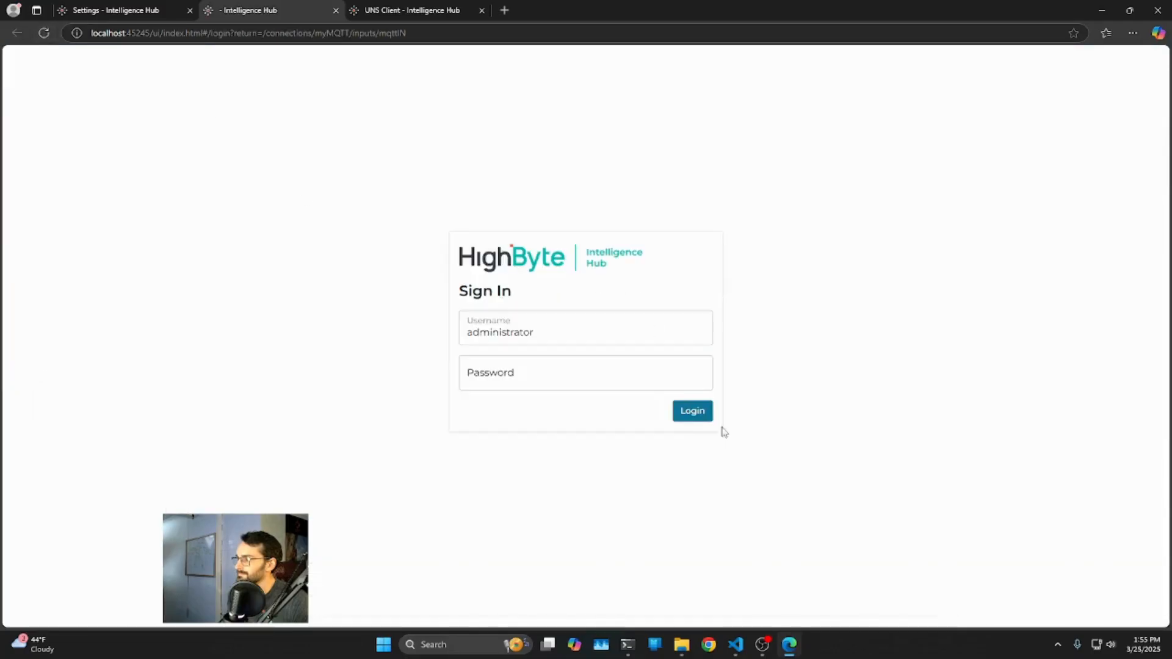
{"action": "left_click", "coordinate": [696, 412]}
{"action": "left_click", "coordinate": [913, 312]}
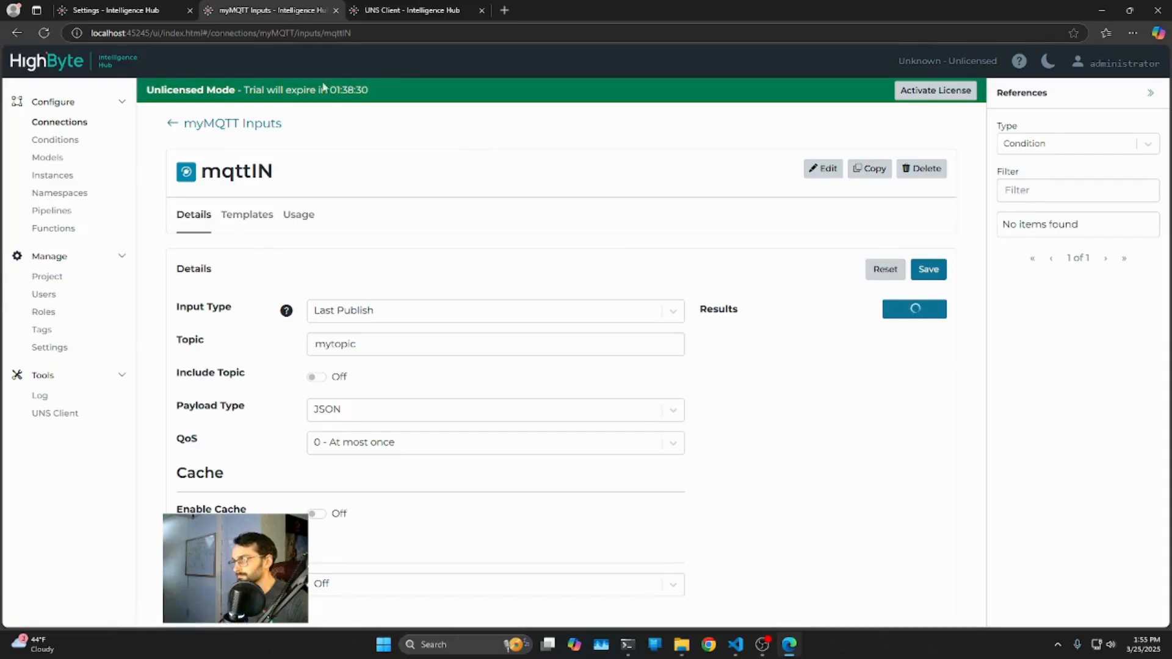
Close the mqttIN tab and examine the MQTT Broker section of the application Settings
{"action": "left_click", "coordinate": [335, 10]}
{"action": "left_click", "coordinate": [138, 17]}
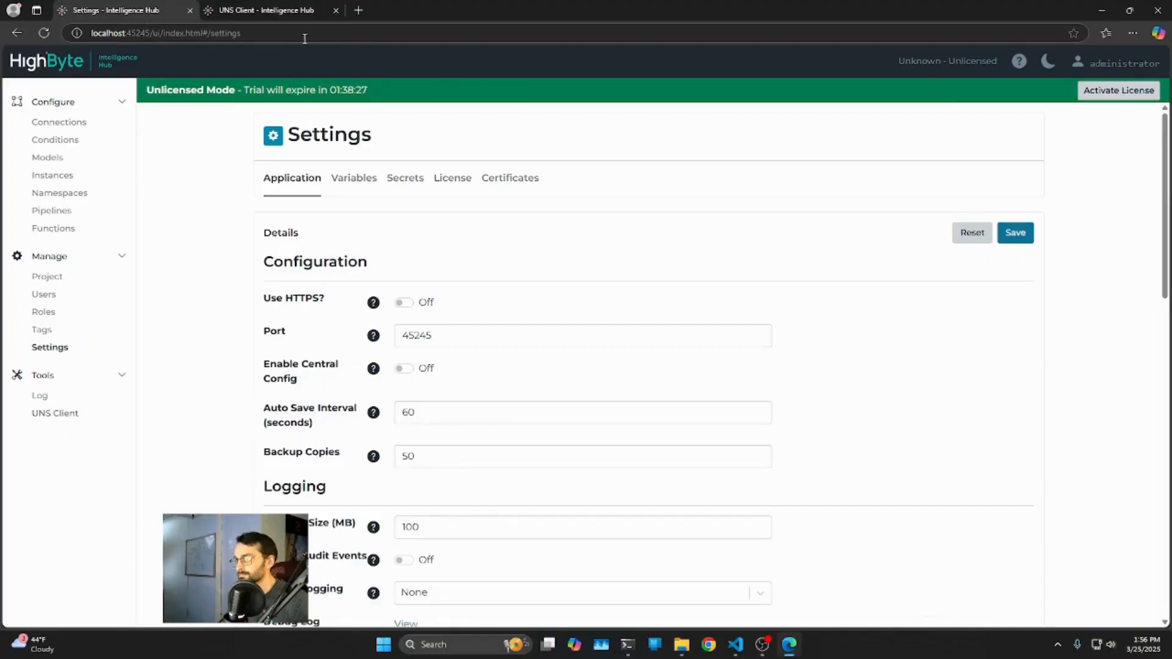
{"action": "scroll", "coordinate": [492, 410], "scroll_direction": "down", "scroll_amount": 15}
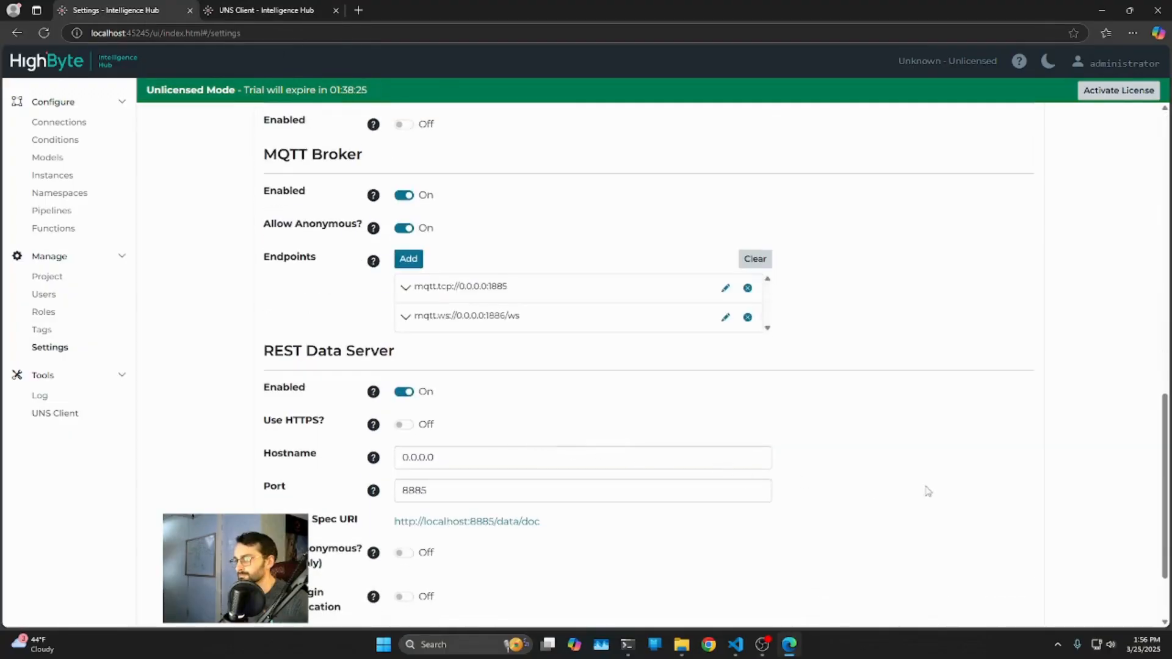
Save the application settings and check the mytopic message in the UNS Client
{"action": "scroll", "coordinate": [906, 491], "scroll_direction": "up", "scroll_amount": 15}
{"action": "left_click", "coordinate": [1015, 232]}
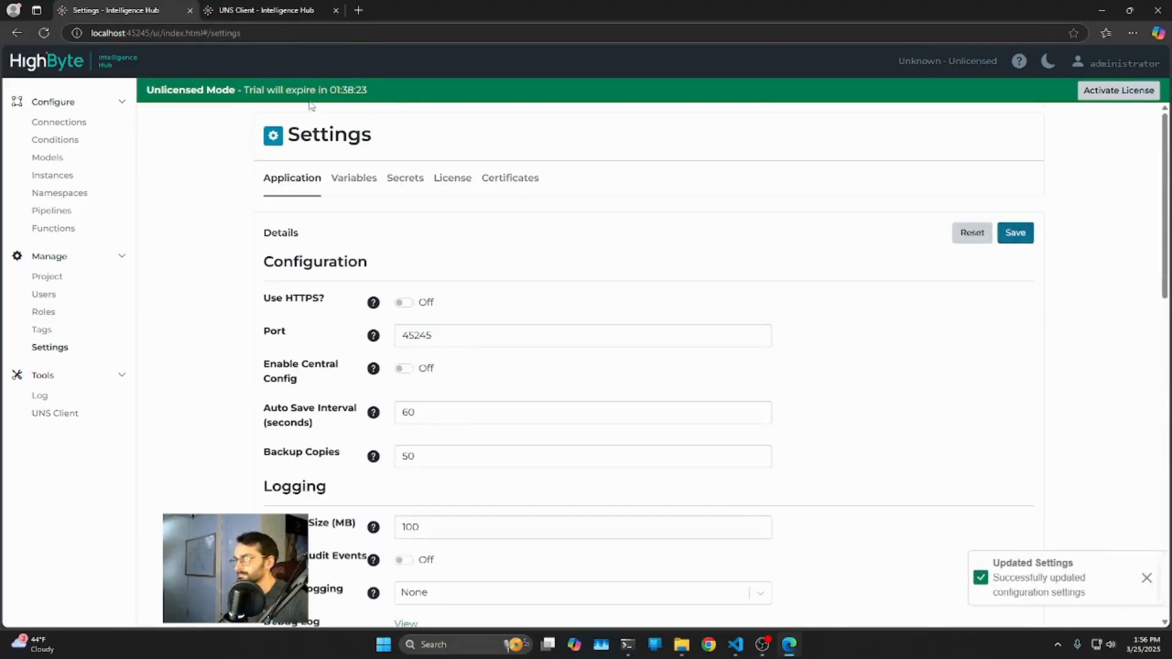
{"action": "left_click", "coordinate": [244, 10]}
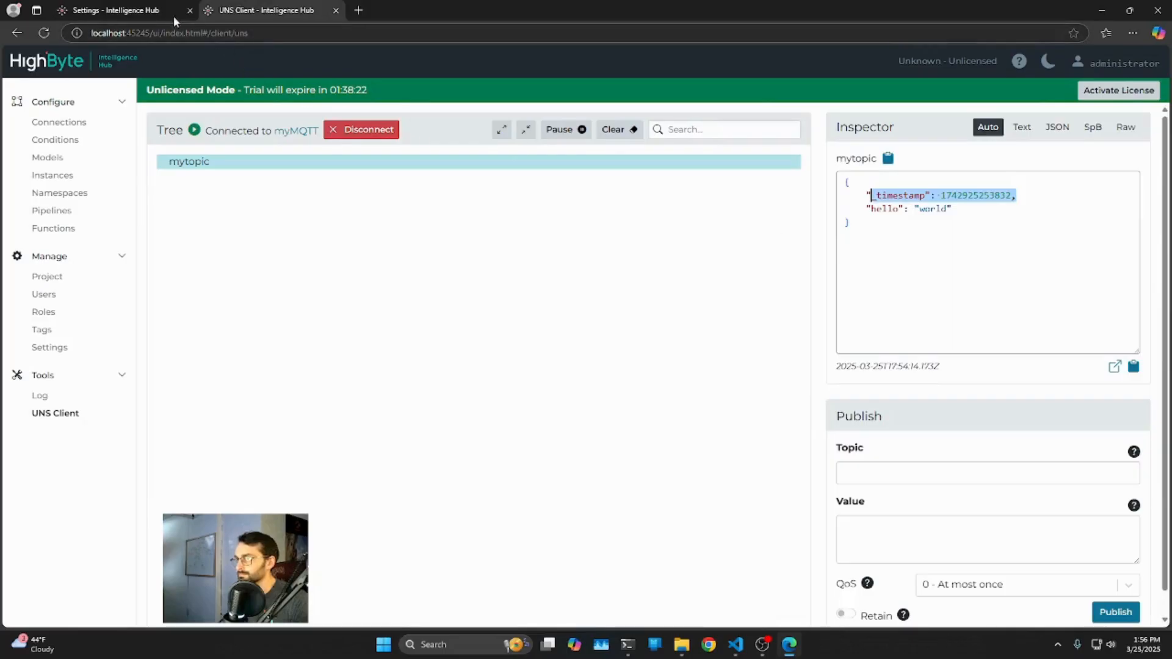
{"action": "left_click", "coordinate": [140, 9]}
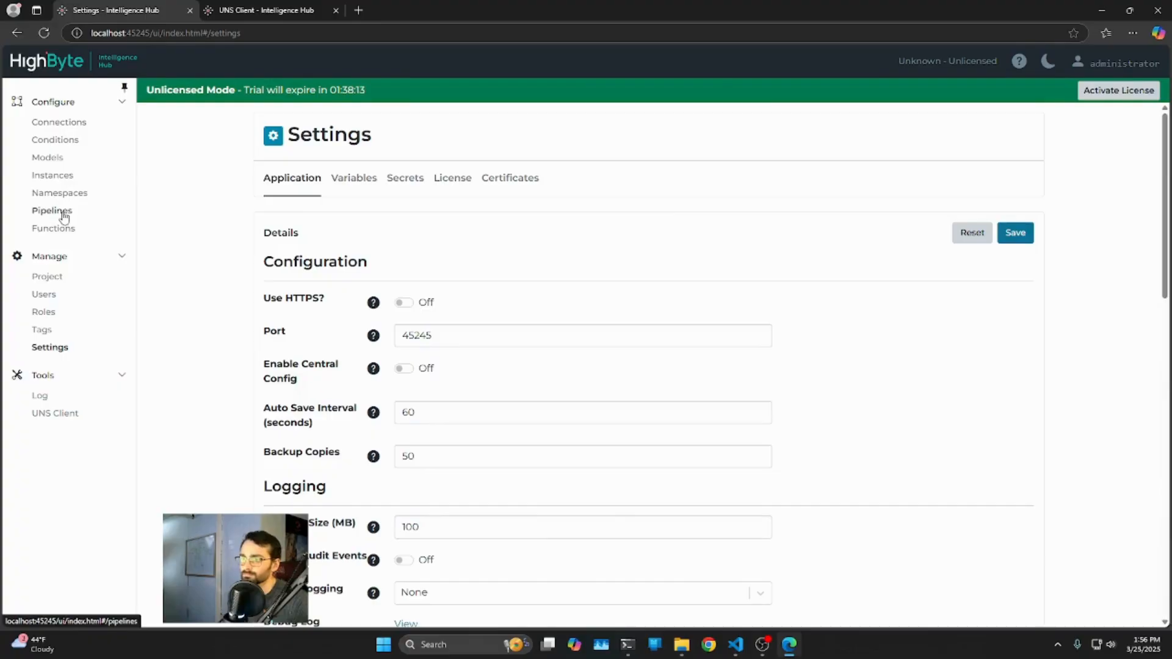
Open the mqttIN input of the myMQTT connection, check its topic and run the input test
{"action": "left_click", "coordinate": [59, 123]}
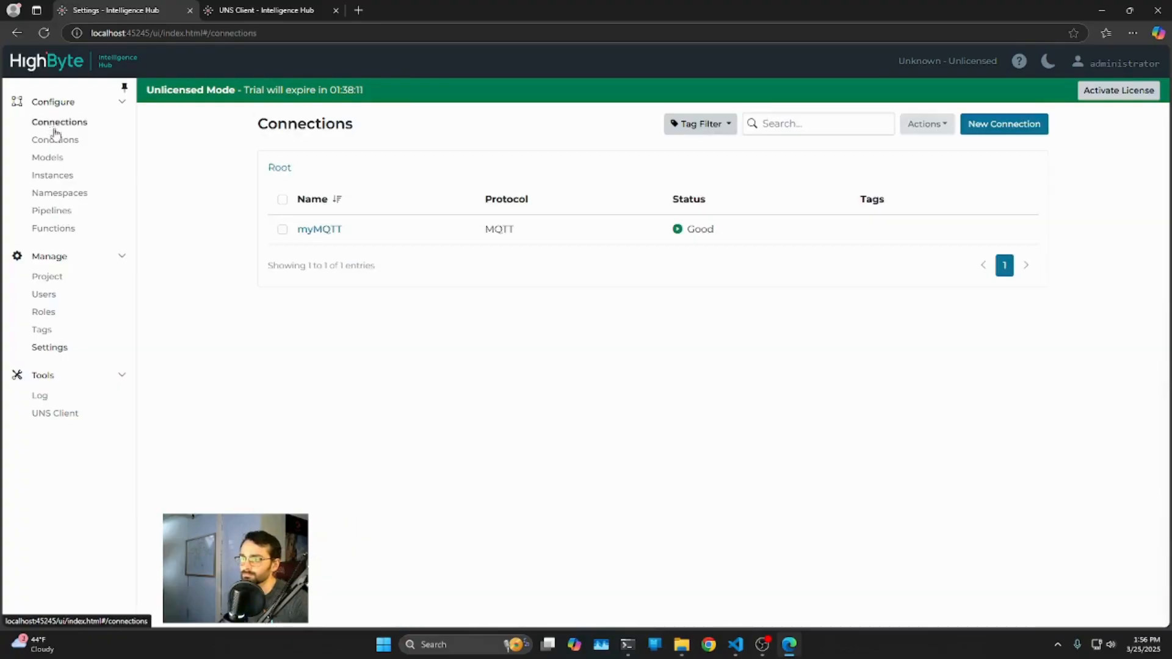
{"action": "left_click", "coordinate": [308, 227]}
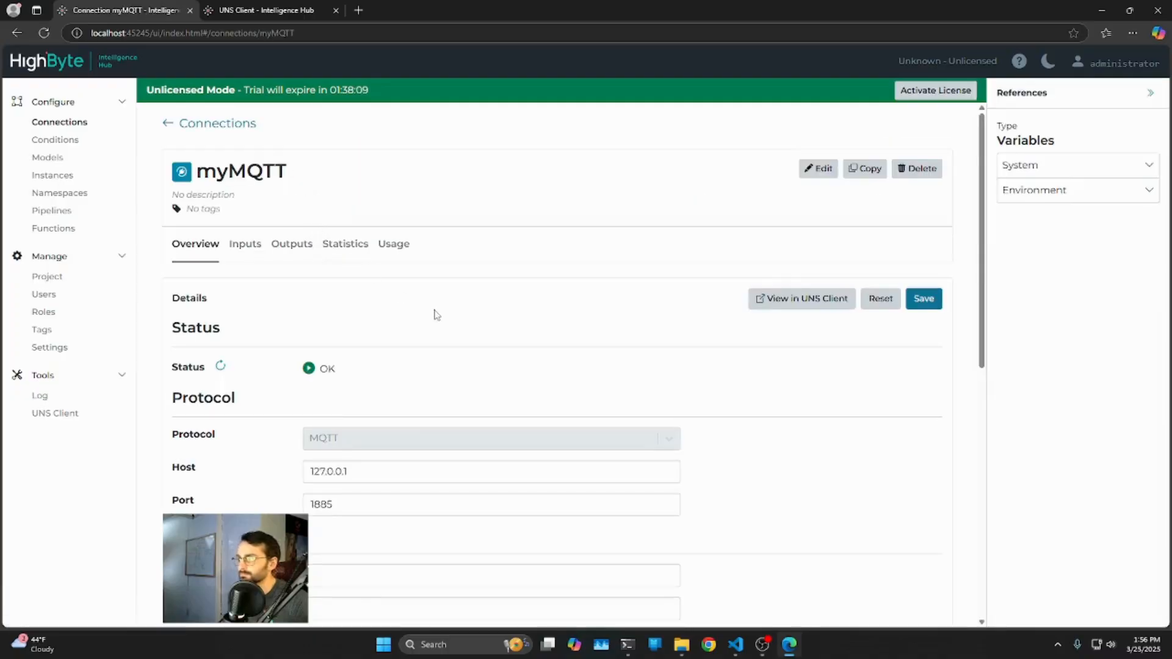
{"action": "left_click", "coordinate": [341, 243]}
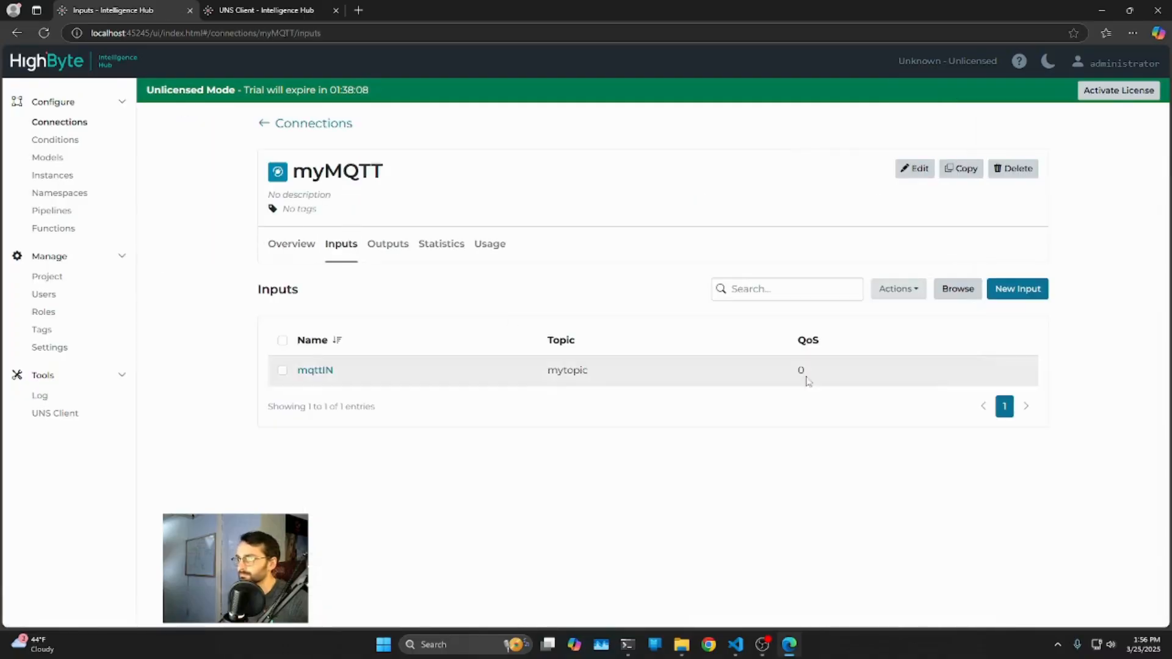
{"action": "left_click", "coordinate": [313, 370]}
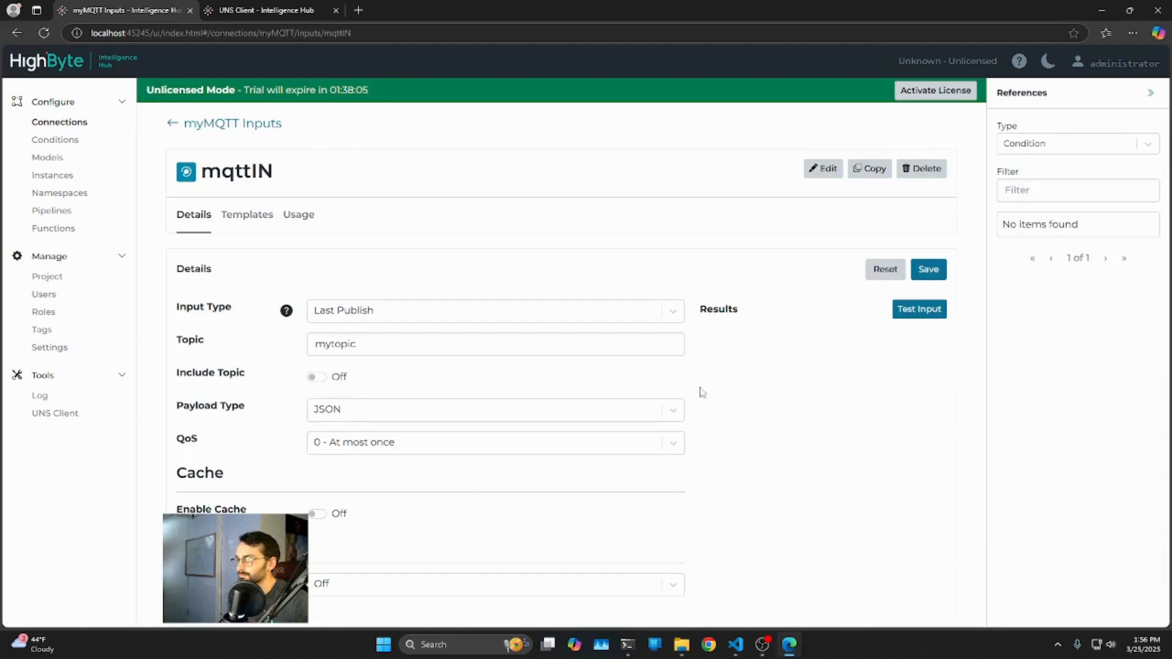
{"action": "left_click", "coordinate": [578, 346]}
{"action": "double_click", "coordinate": [602, 347]}
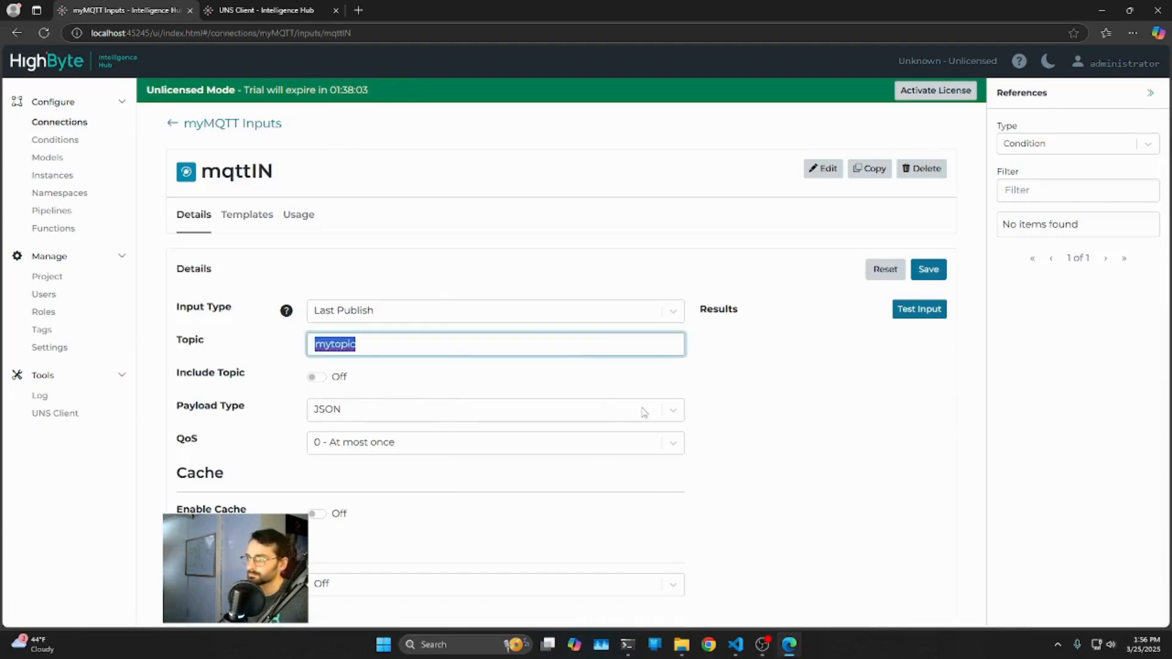
{"action": "left_click", "coordinate": [806, 392]}
{"action": "left_click", "coordinate": [915, 312]}
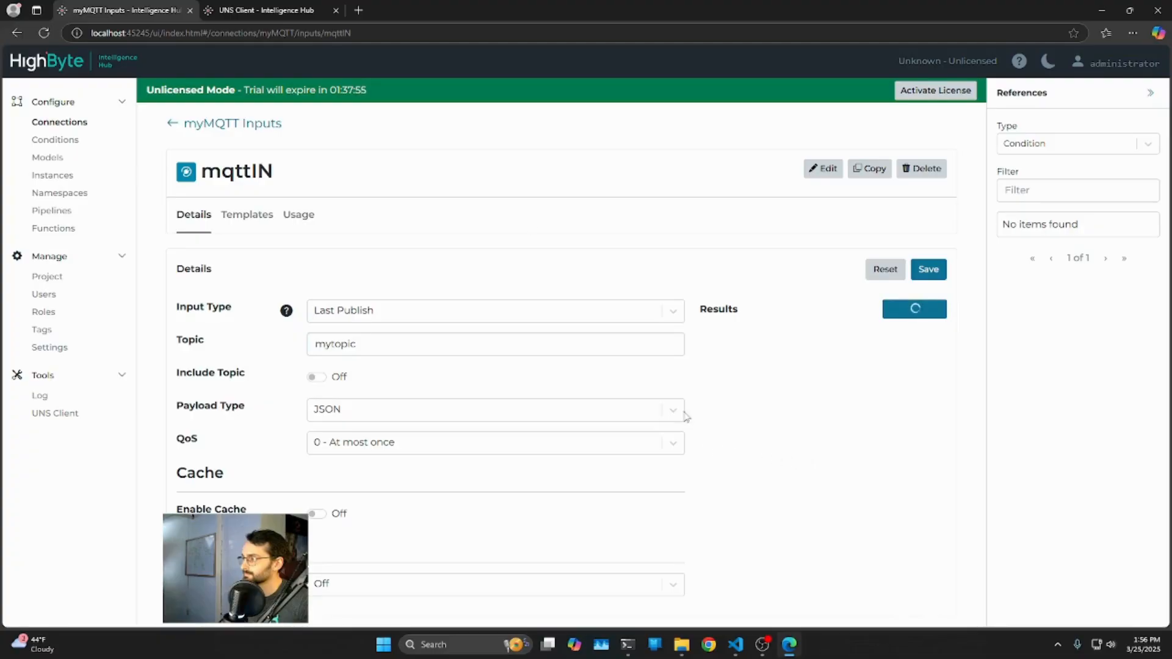
Leave the mqttIN input and open the myMQTT connection's mqttout output at its expression to write
{"action": "left_click", "coordinate": [246, 12]}
{"action": "key", "text": "ctrl+Tab"}
{"action": "left_click", "coordinate": [174, 121]}
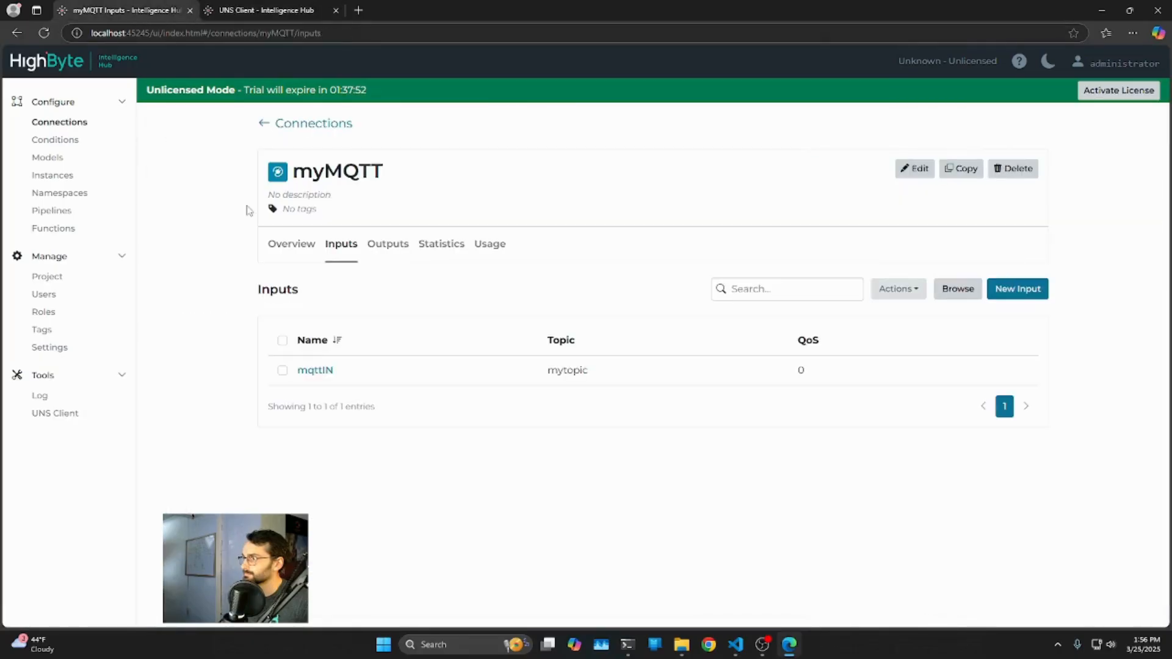
{"action": "left_click", "coordinate": [404, 244]}
{"action": "left_click", "coordinate": [308, 369]}
{"action": "left_click", "coordinate": [789, 354]}
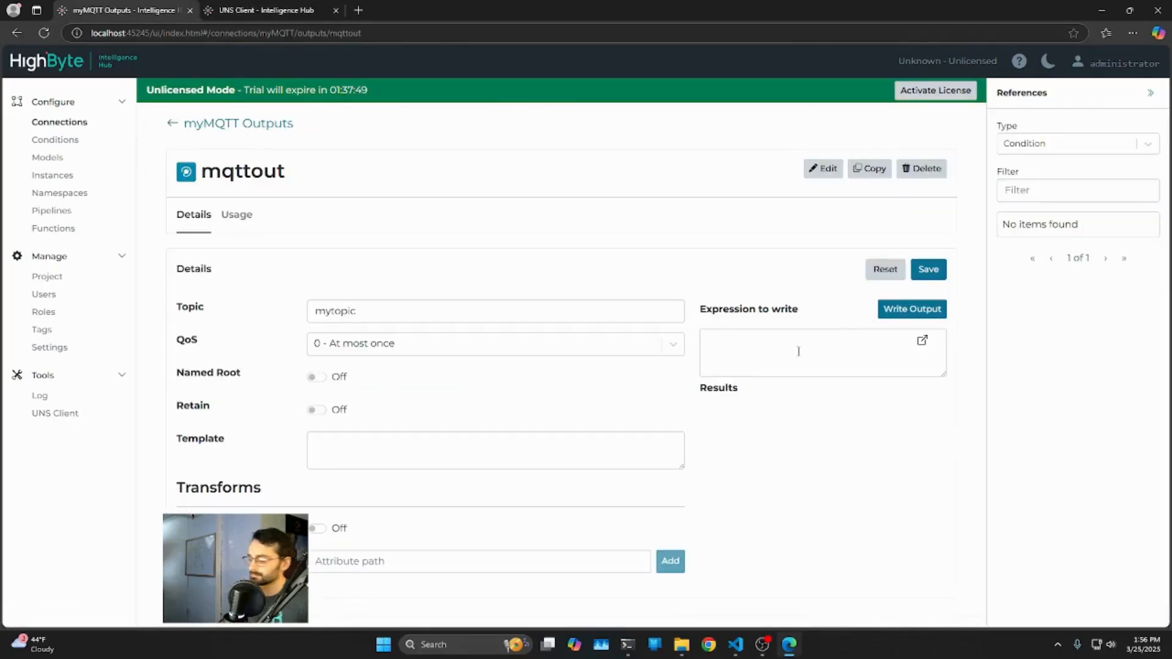
Enter ({"hello":"weird"}) as the mqttout expression, save the output and write it to mytopic
{"action": "type", "text": "\"\""}
{"action": "key", "text": "BackSpace"}
{"action": "key", "text": "BackSpace"}
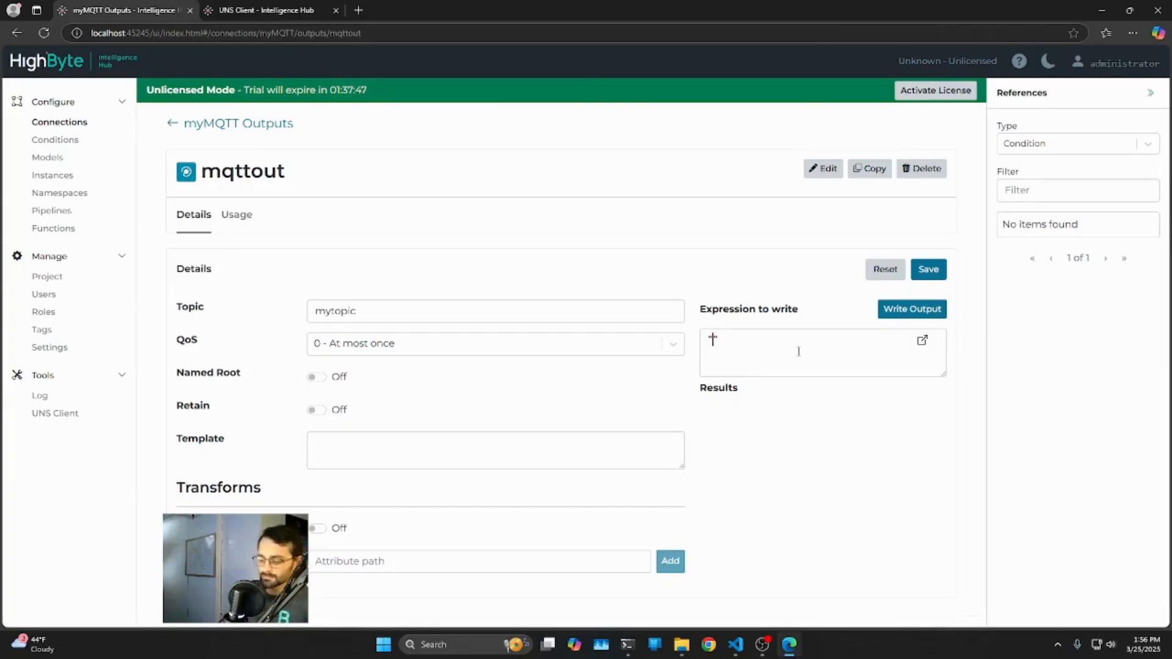
{"action": "type", "text": "(("}
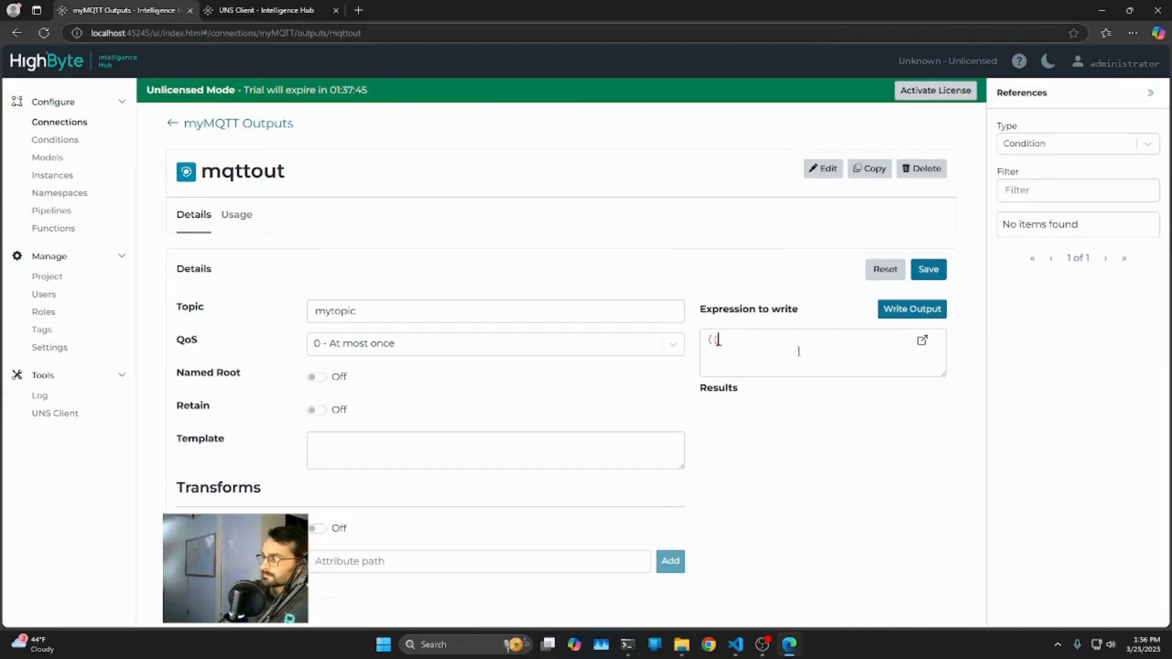
{"action": "type", "text": "\"hello\":"}
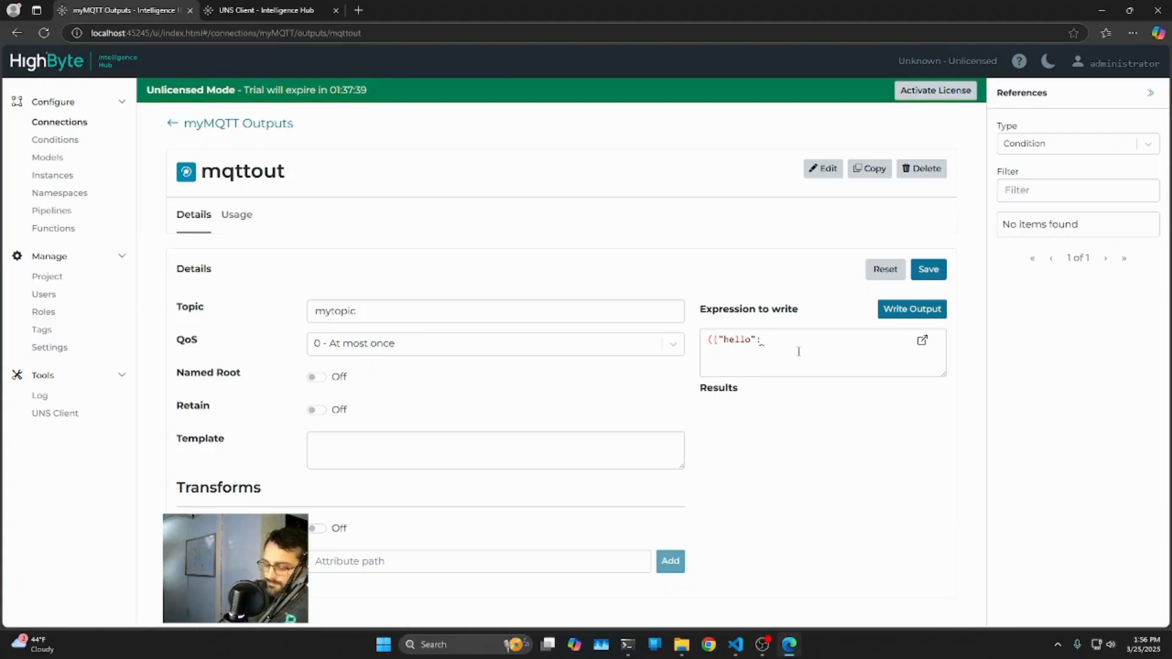
{"action": "type", "text": "\"weird"}
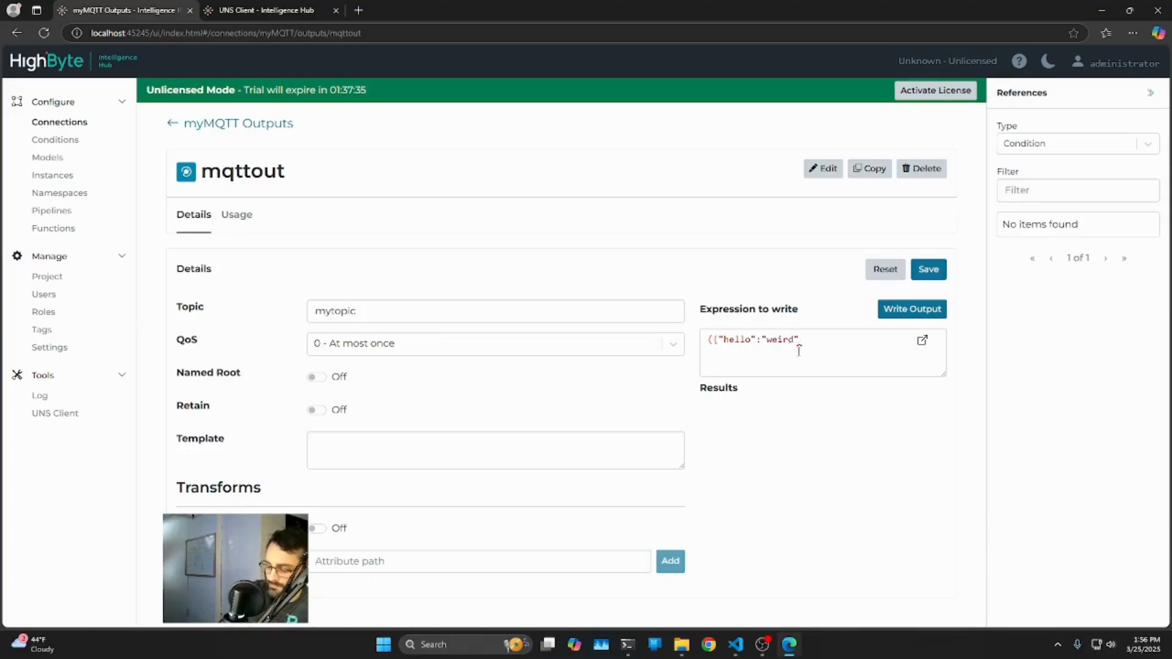
{"action": "type", "text": "})"}
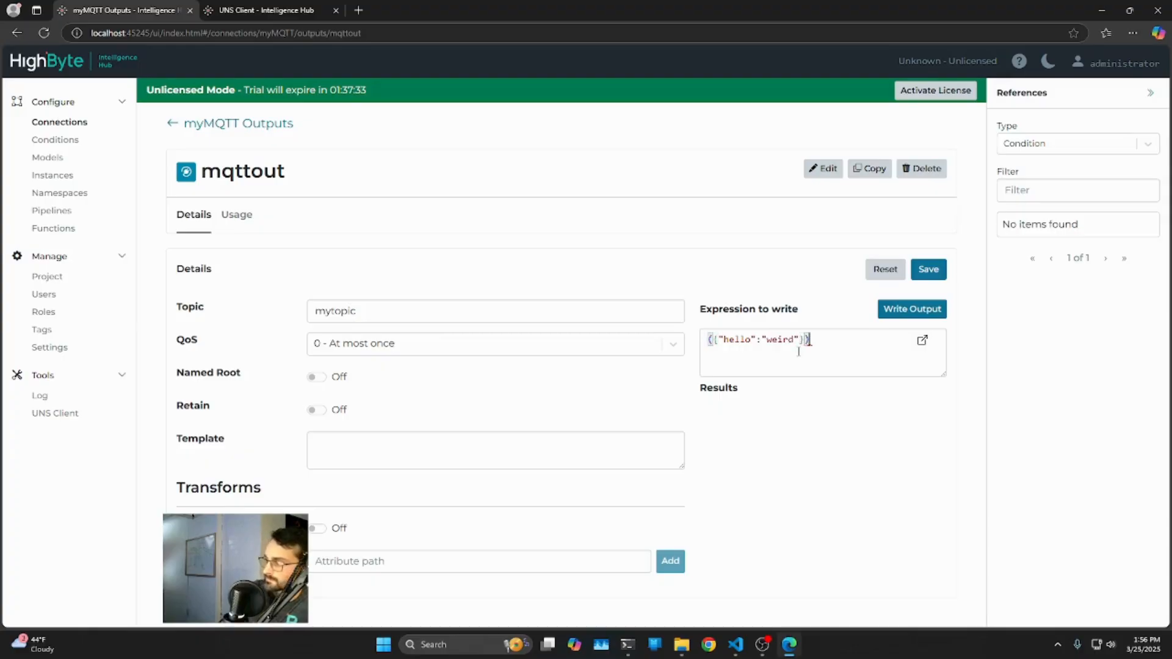
{"action": "left_click", "coordinate": [927, 270]}
{"action": "left_click", "coordinate": [912, 309]}
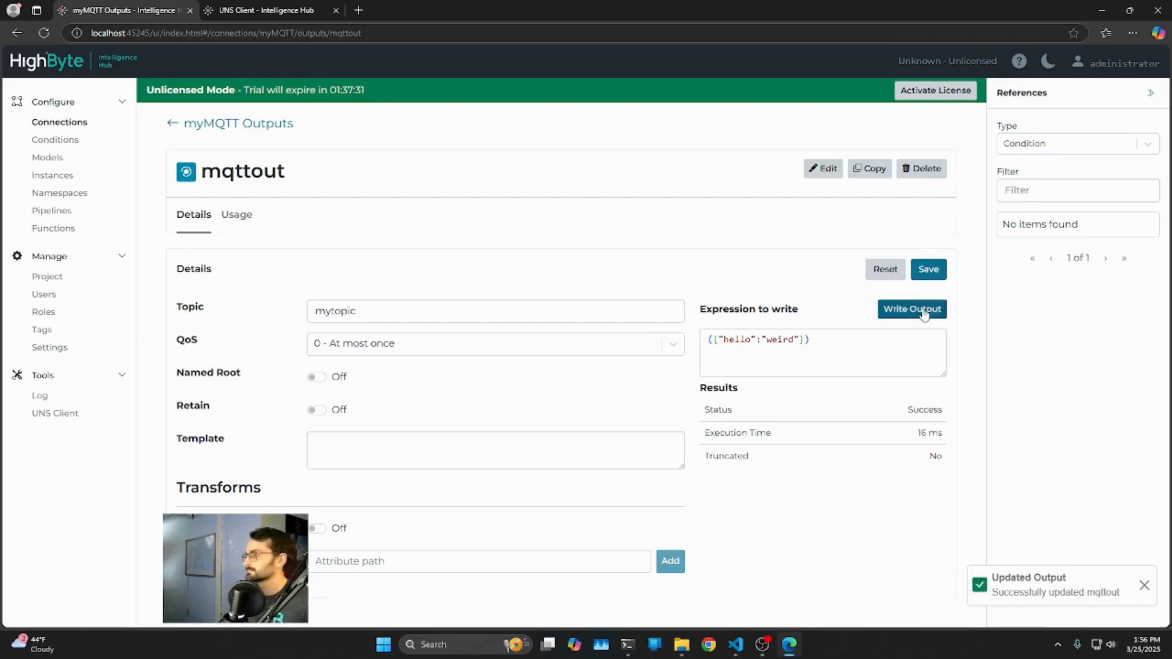
Check the mytopic message in the UNS Client and open Connections in a new browser tab beside the mqttout tab
{"action": "left_click", "coordinate": [282, 11]}
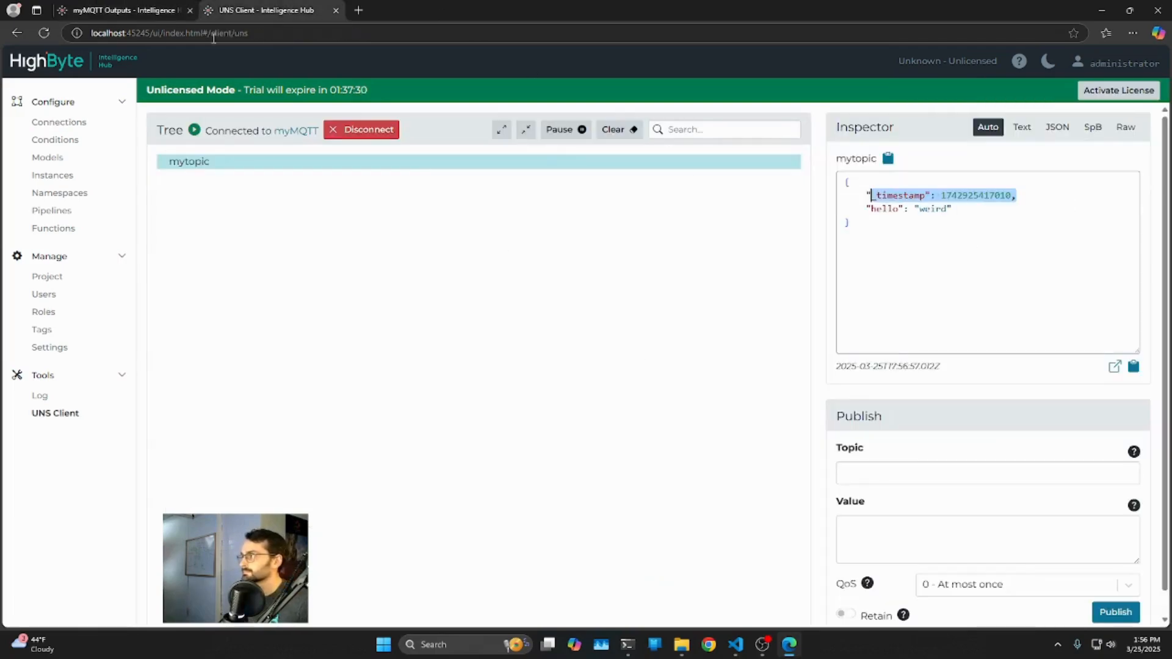
{"action": "left_click", "coordinate": [128, 13]}
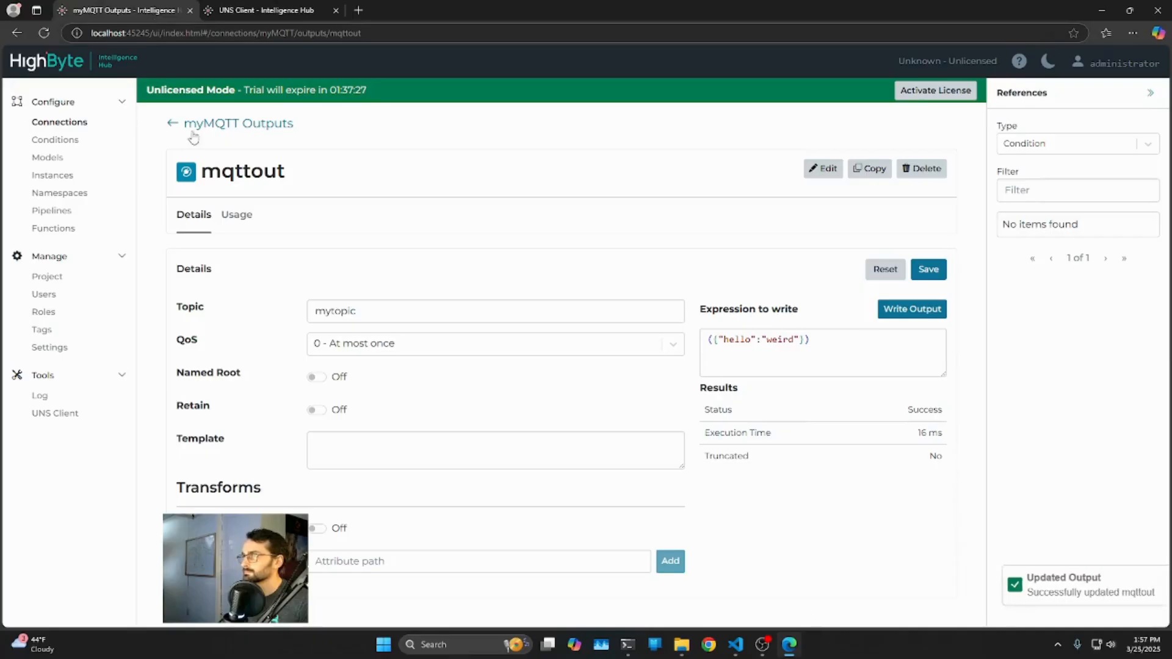
{"action": "middle_click", "coordinate": [56, 124]}
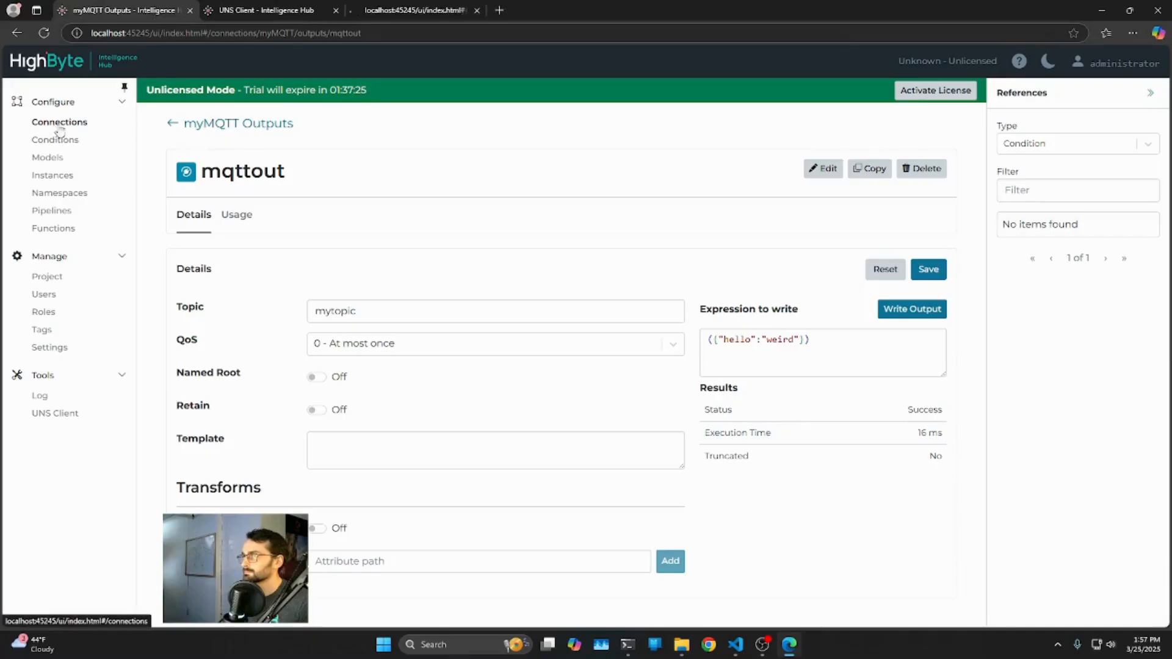
{"action": "left_click_drag", "start_coordinate": [392, 11], "coordinate": [296, 8]}
{"action": "left_click", "coordinate": [697, 412]}
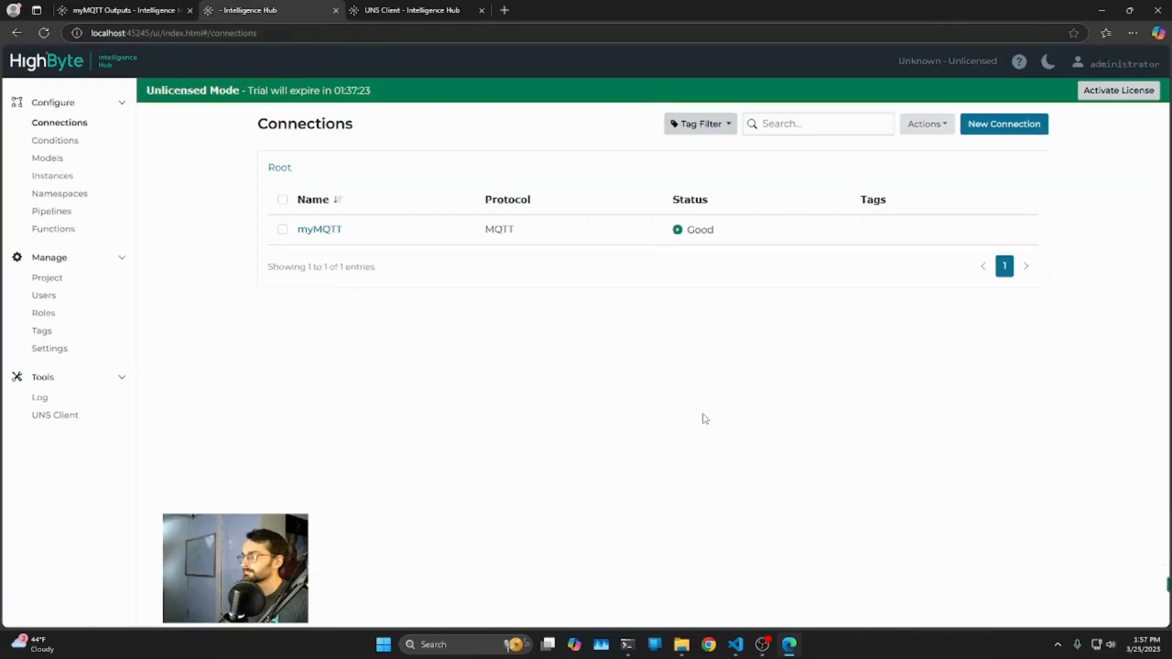
Open the myMQTT connection's mqttIN input in the new browser tab and test it
{"action": "left_click", "coordinate": [330, 230]}
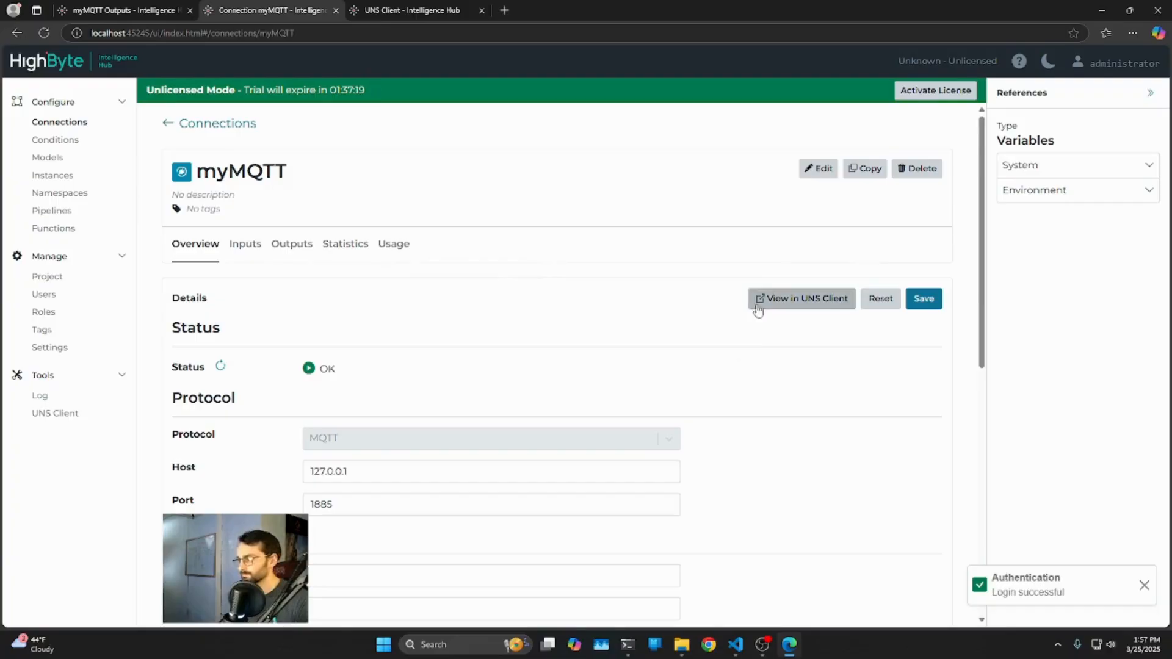
{"action": "left_click", "coordinate": [257, 256]}
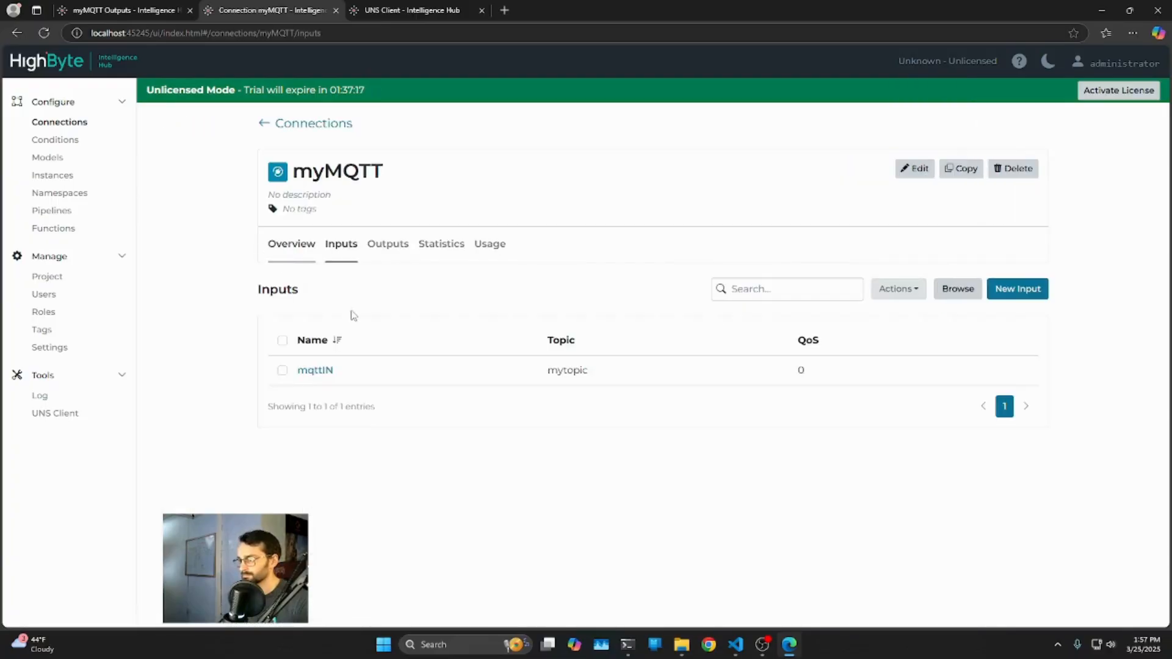
{"action": "left_click", "coordinate": [312, 370]}
{"action": "left_click", "coordinate": [920, 309]}
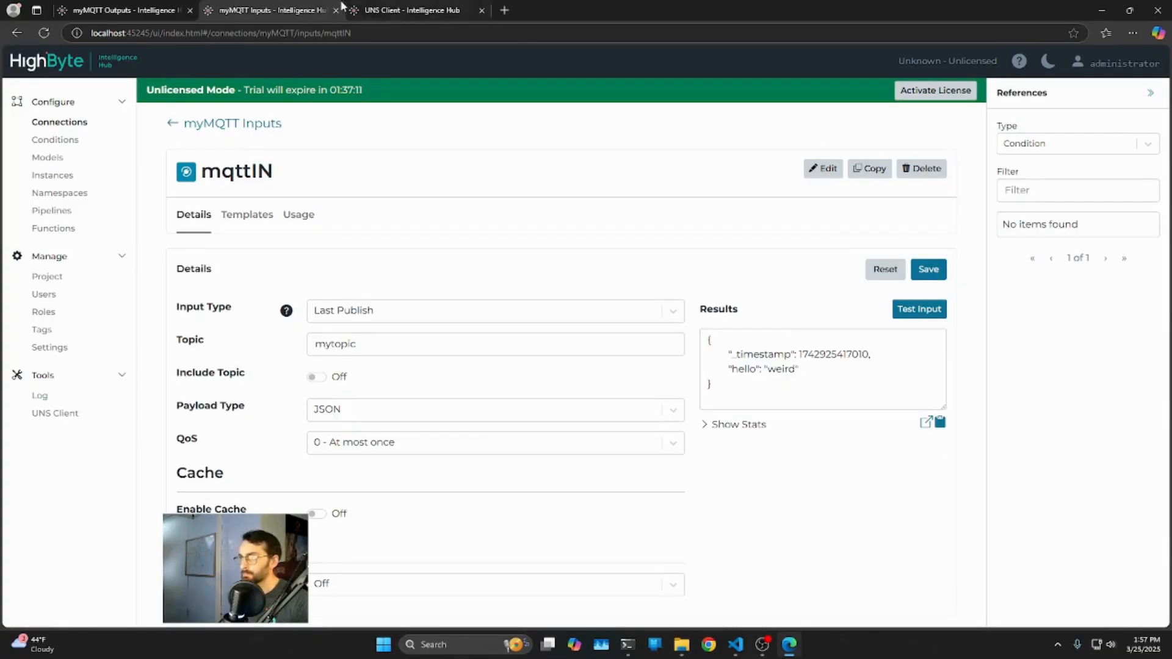
Change the hello value in the mqttout expression to "world"
{"action": "left_click", "coordinate": [100, 12]}
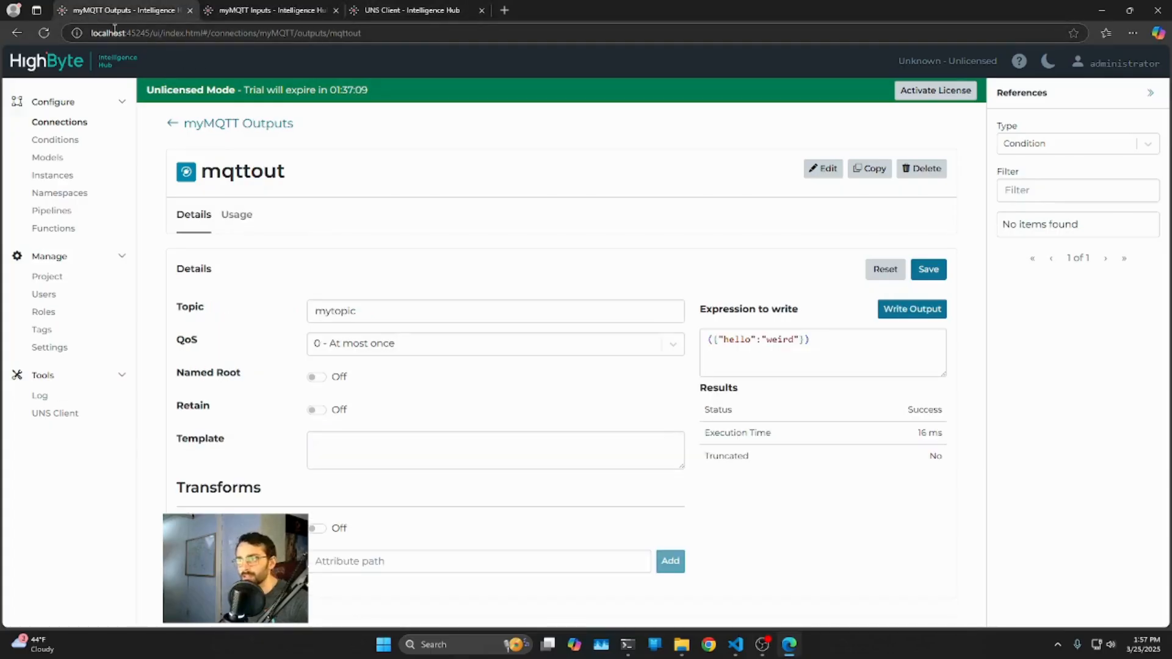
{"action": "double_click", "coordinate": [776, 338]}
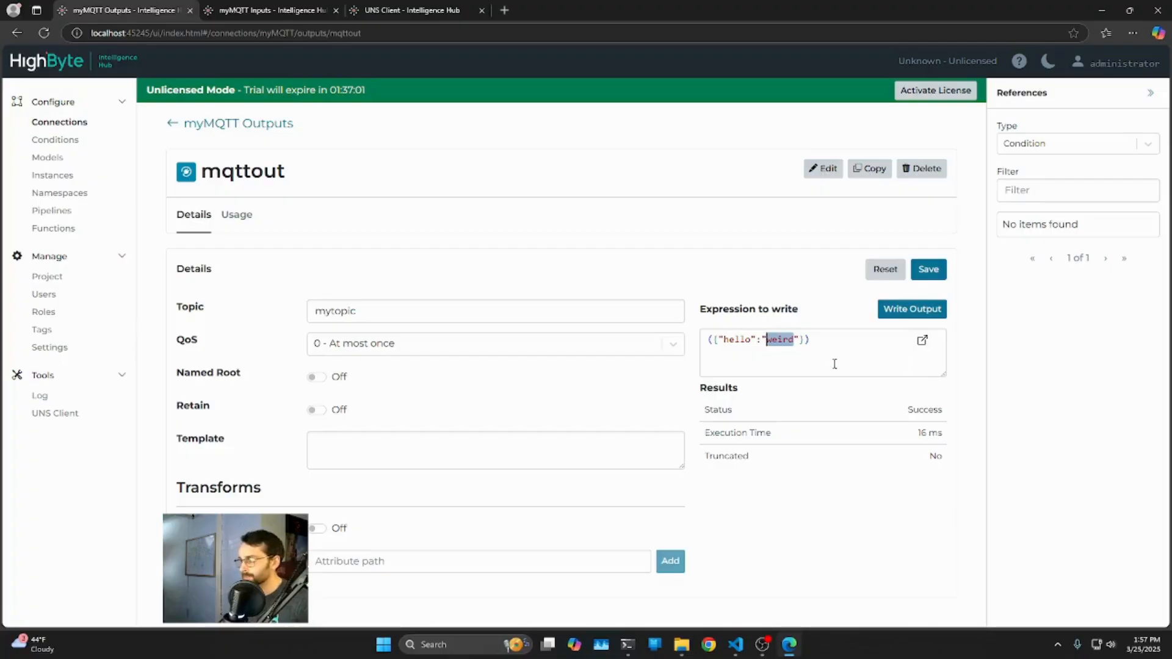
{"action": "type", "text": "world"}
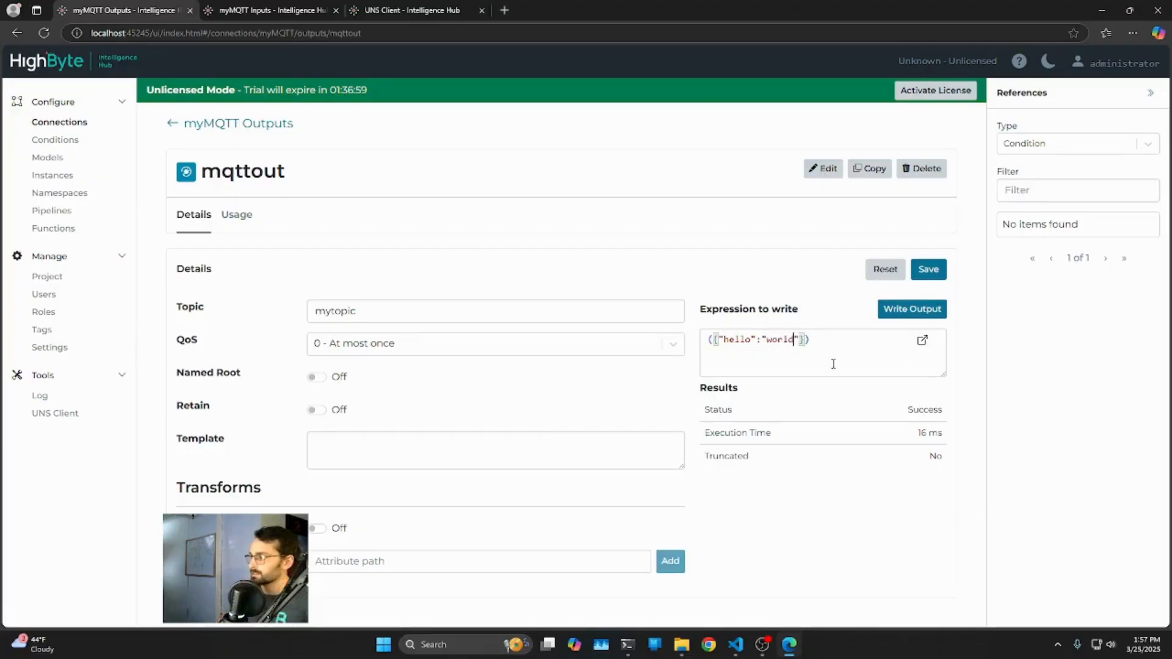
{"action": "left_click", "coordinate": [950, 393]}
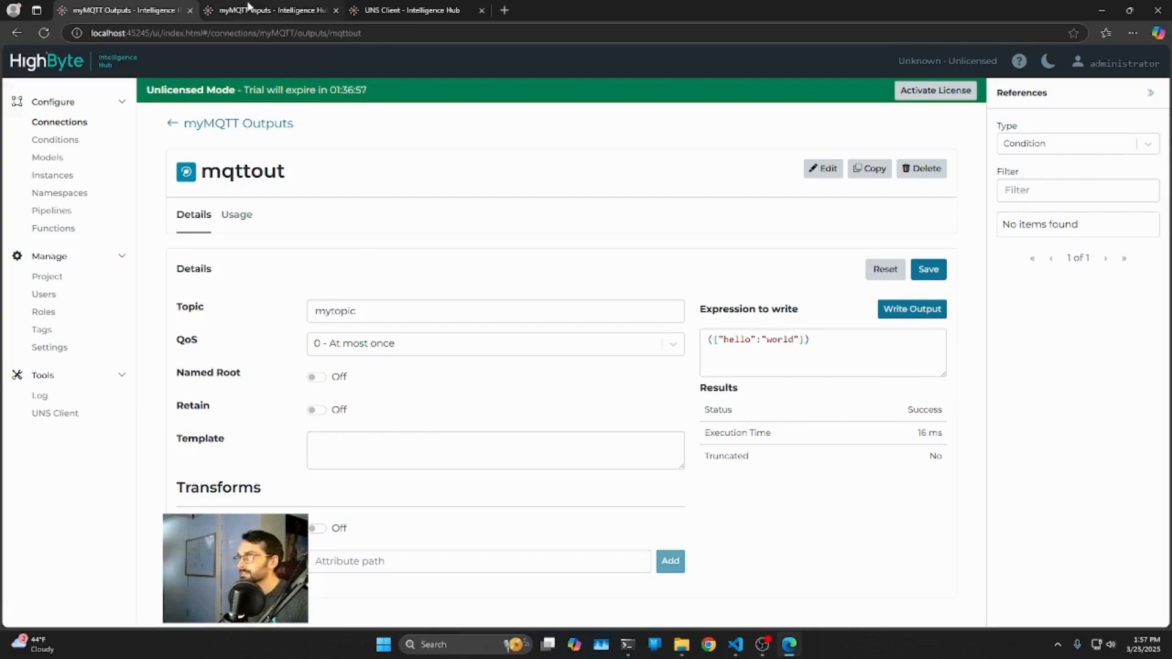
Inspect the mytopic message in the UNS Client, and write the edited mqttout expression to the topic
{"action": "left_click", "coordinate": [250, 9]}
{"action": "left_click", "coordinate": [414, 9]}
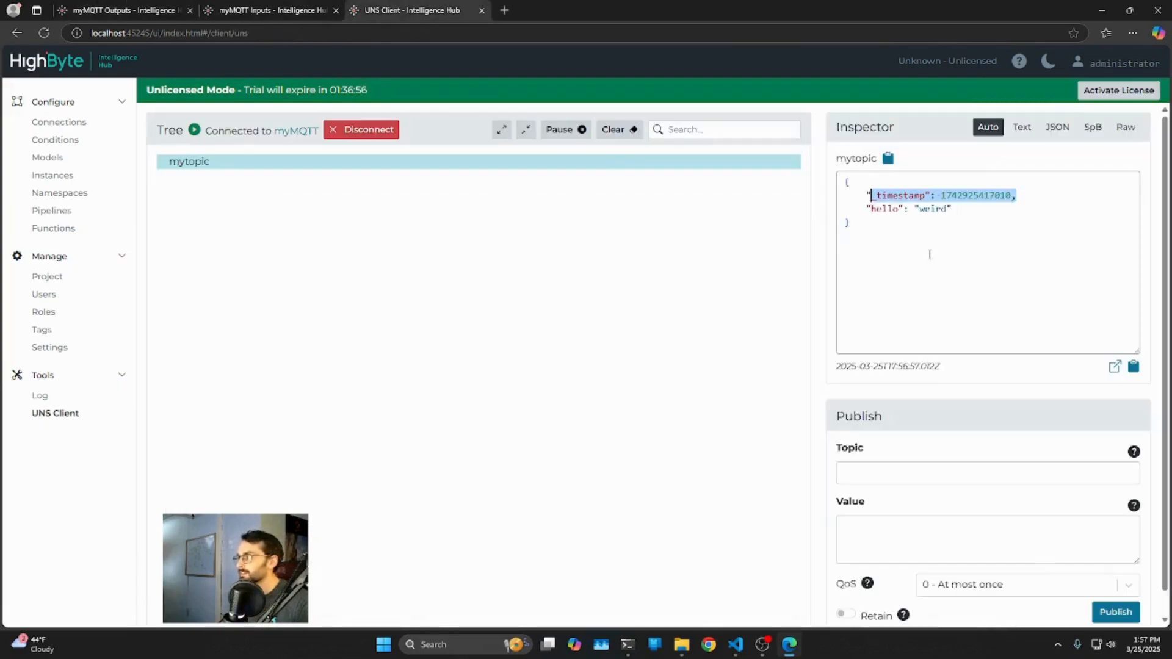
{"action": "left_click_drag", "start_coordinate": [964, 229], "coordinate": [898, 209]}
{"action": "left_click", "coordinate": [967, 262]}
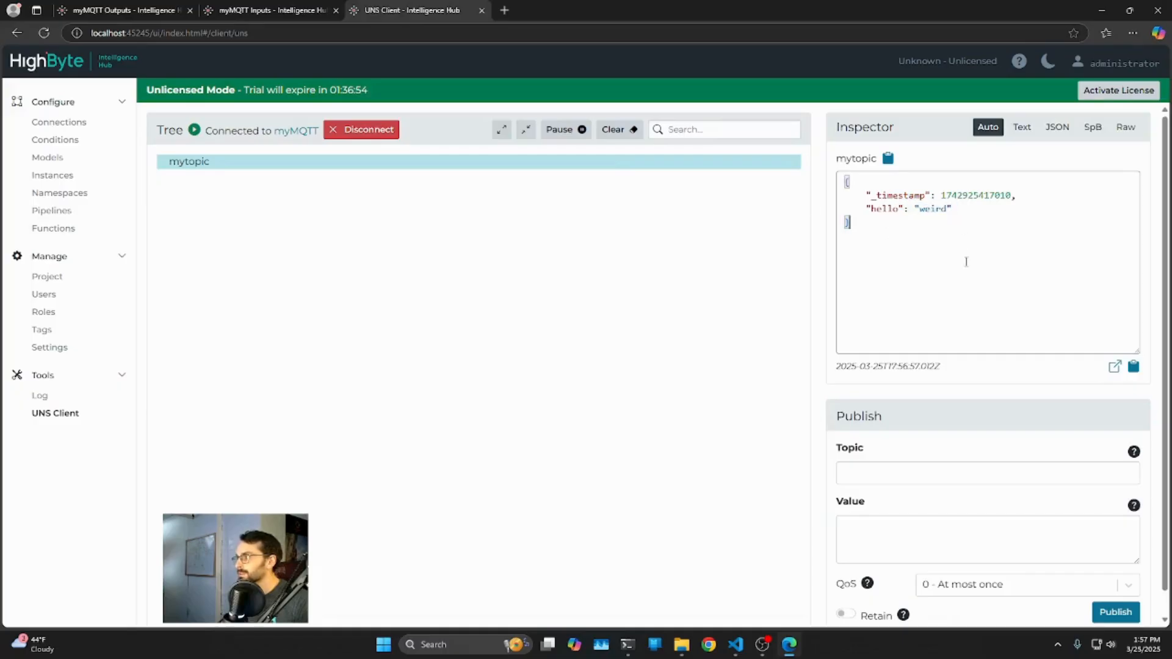
{"action": "left_click", "coordinate": [110, 11]}
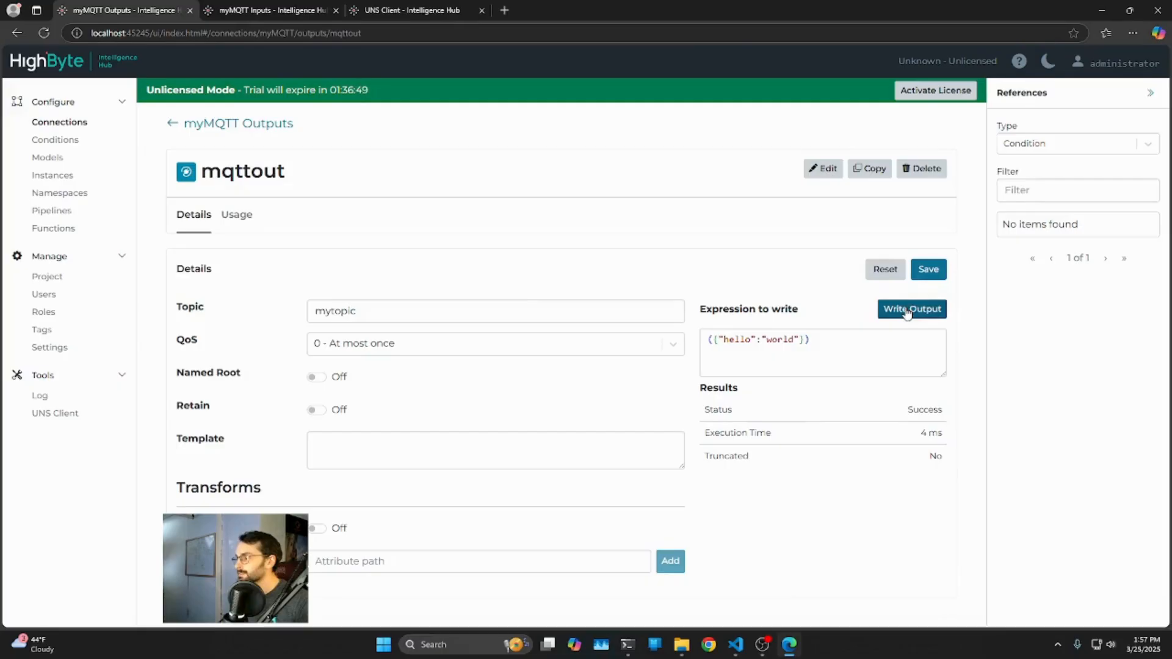
Check the newly published mytopic message in the UNS Client and compare it with a fresh mqttIN input test
{"action": "left_click", "coordinate": [383, 11]}
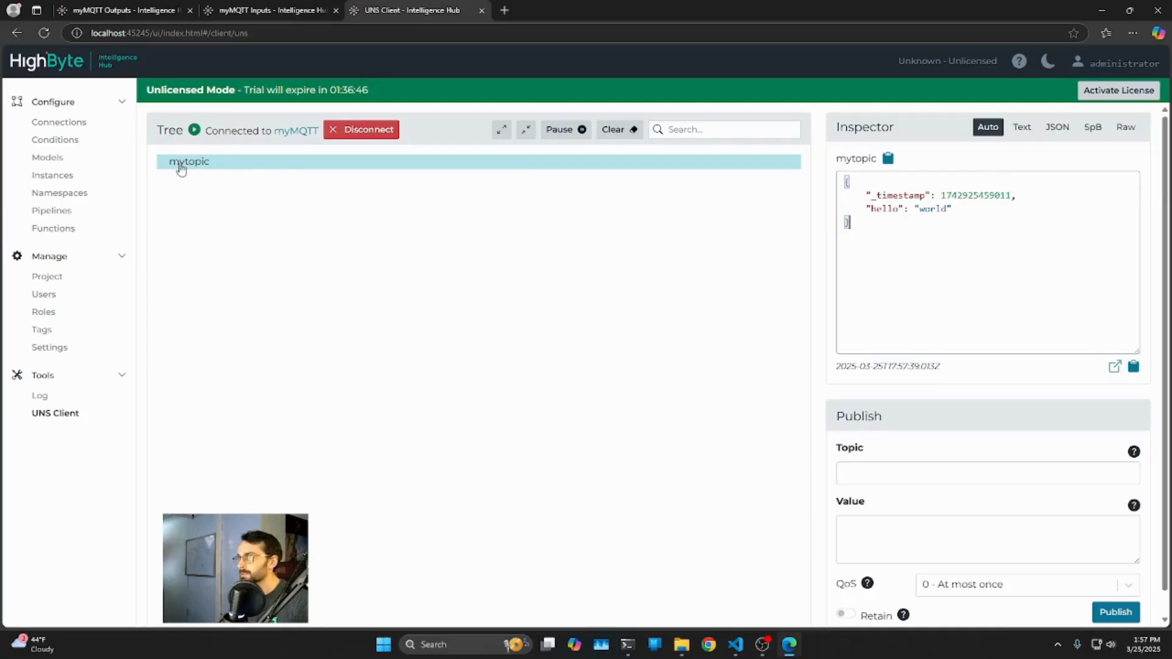
{"action": "left_click", "coordinate": [238, 13]}
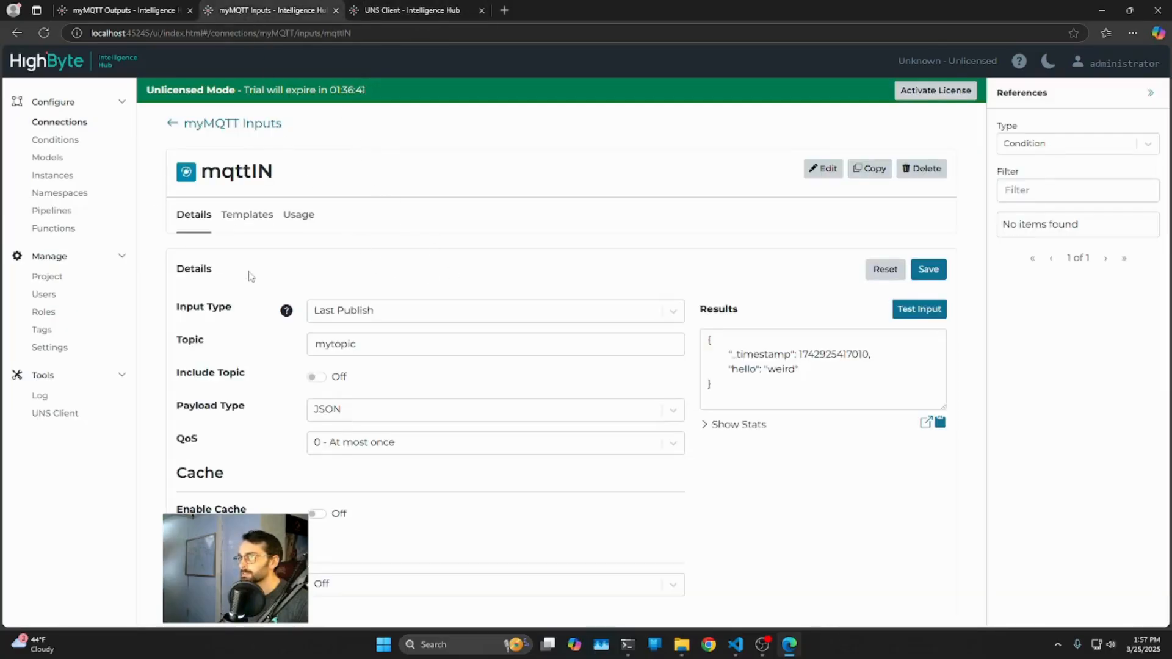
{"action": "left_click", "coordinate": [921, 312]}
{"action": "left_click_drag", "start_coordinate": [801, 368], "coordinate": [707, 369]}
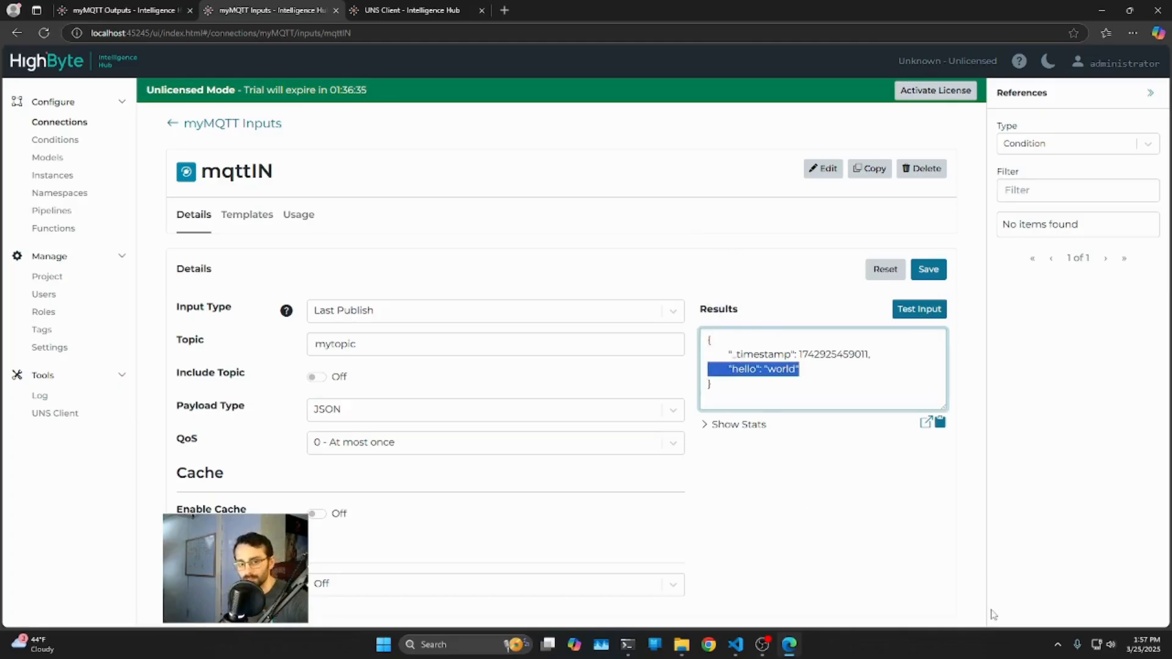
{"action": "left_click", "coordinate": [885, 482]}
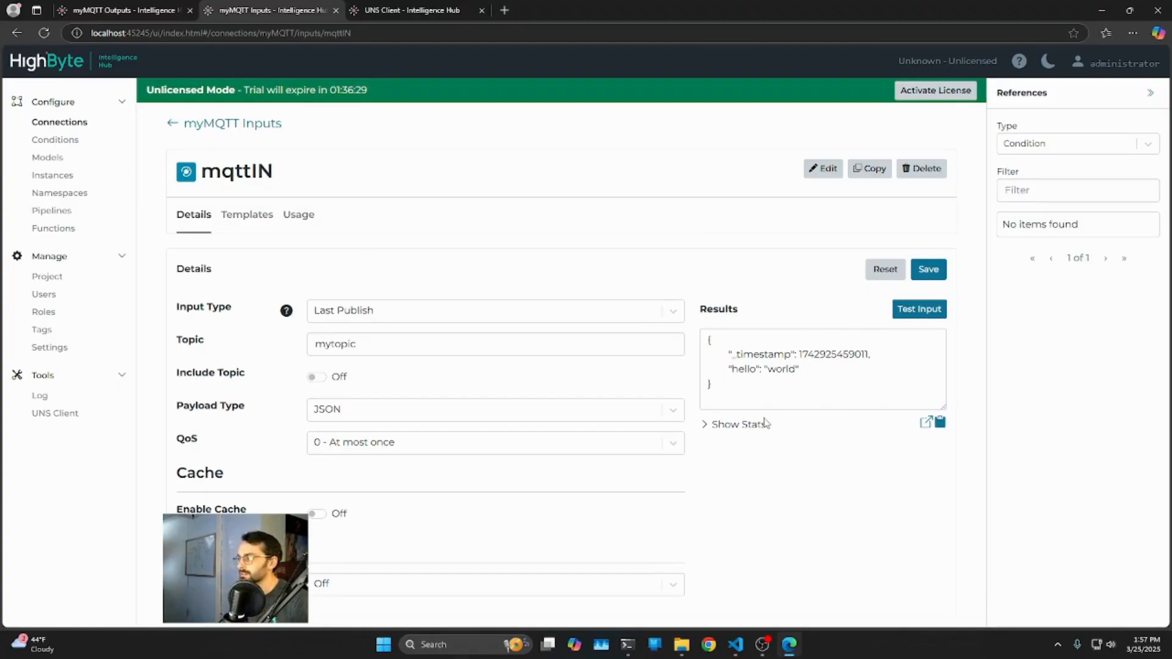
Open the HighByte User Guide from the hub's help and find its MQTT connection page by searching for "mqtt"
{"action": "left_click", "coordinate": [412, 10]}
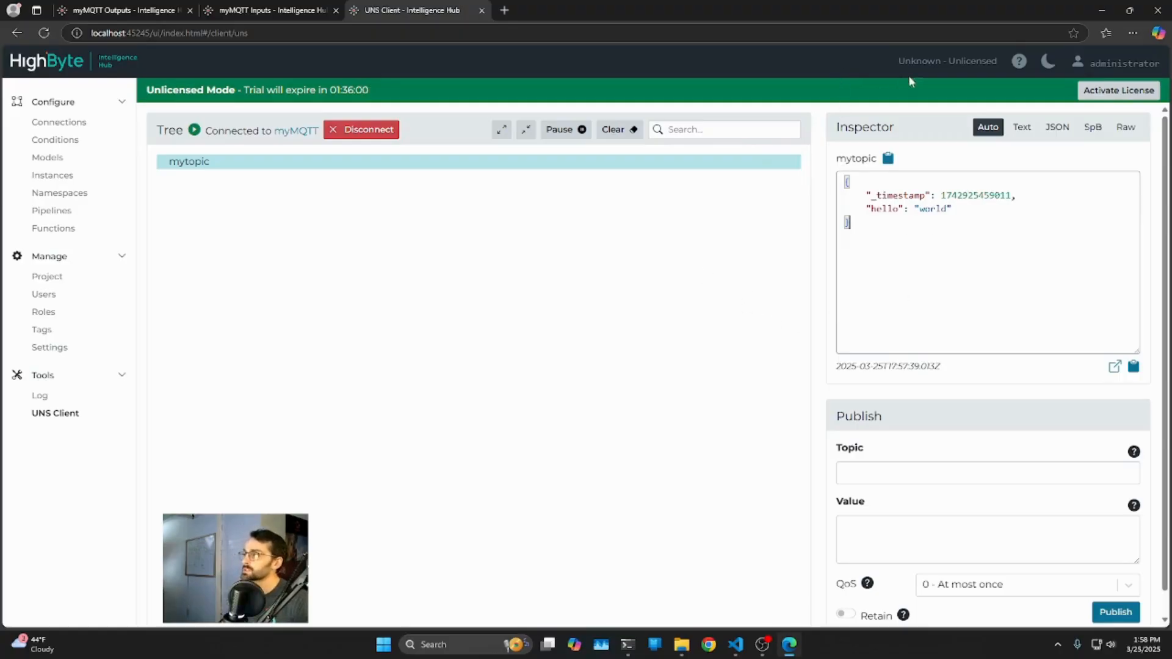
{"action": "left_click", "coordinate": [1019, 61]}
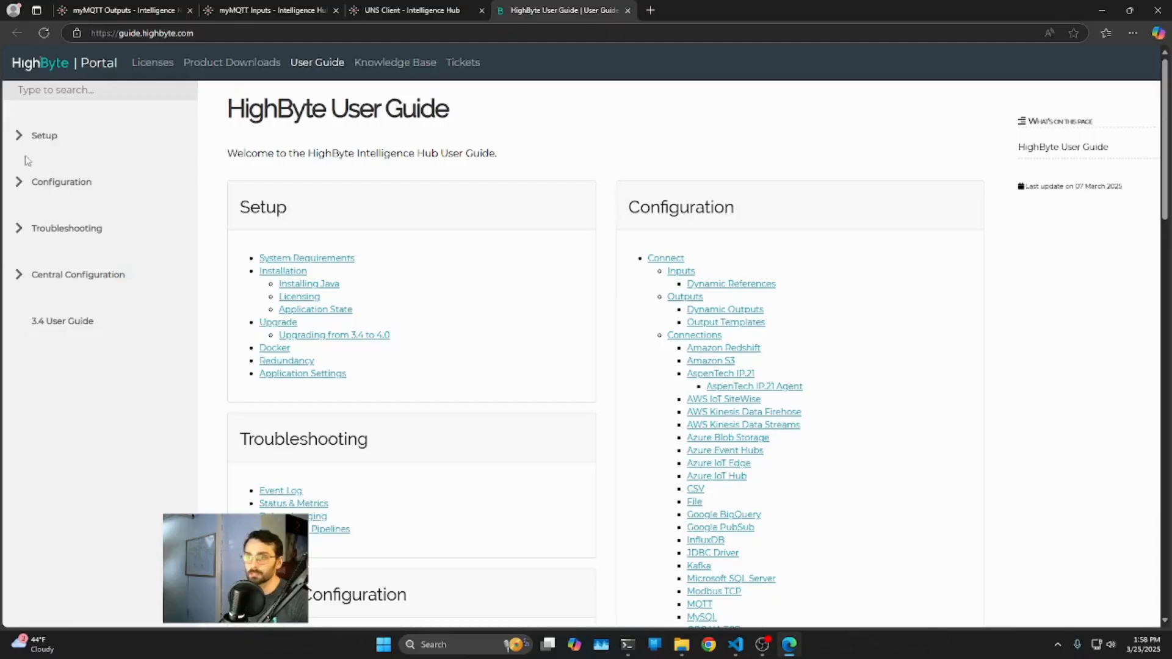
{"action": "left_click", "coordinate": [50, 90]}
{"action": "type", "text": "mqtt"}
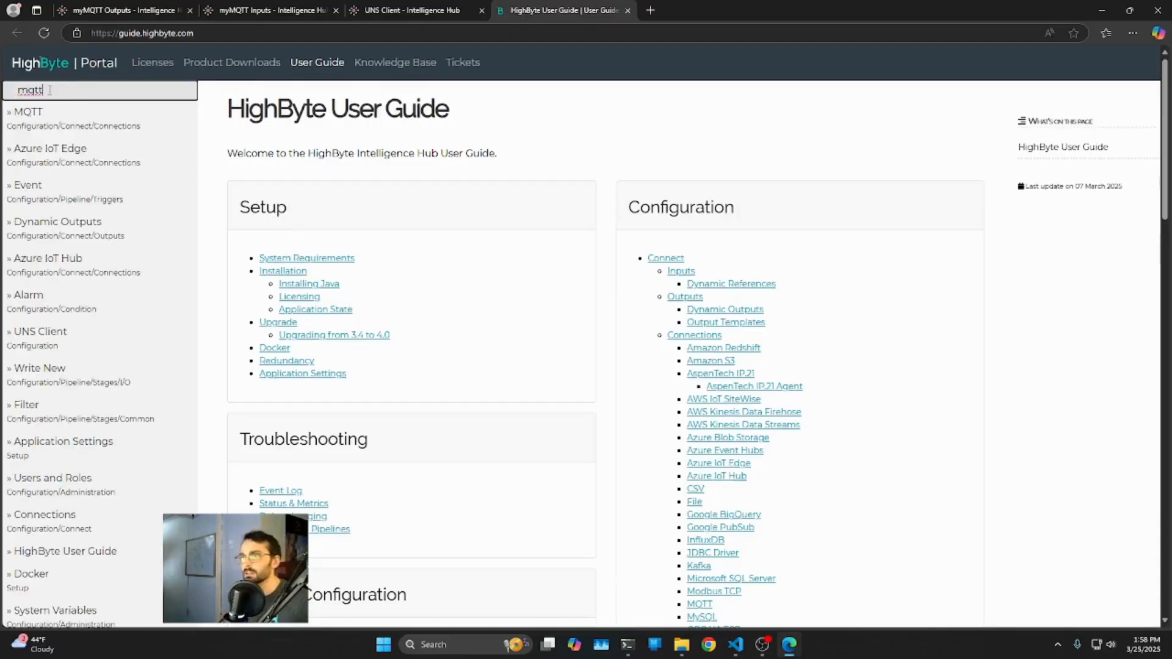
{"action": "left_click", "coordinate": [59, 116]}
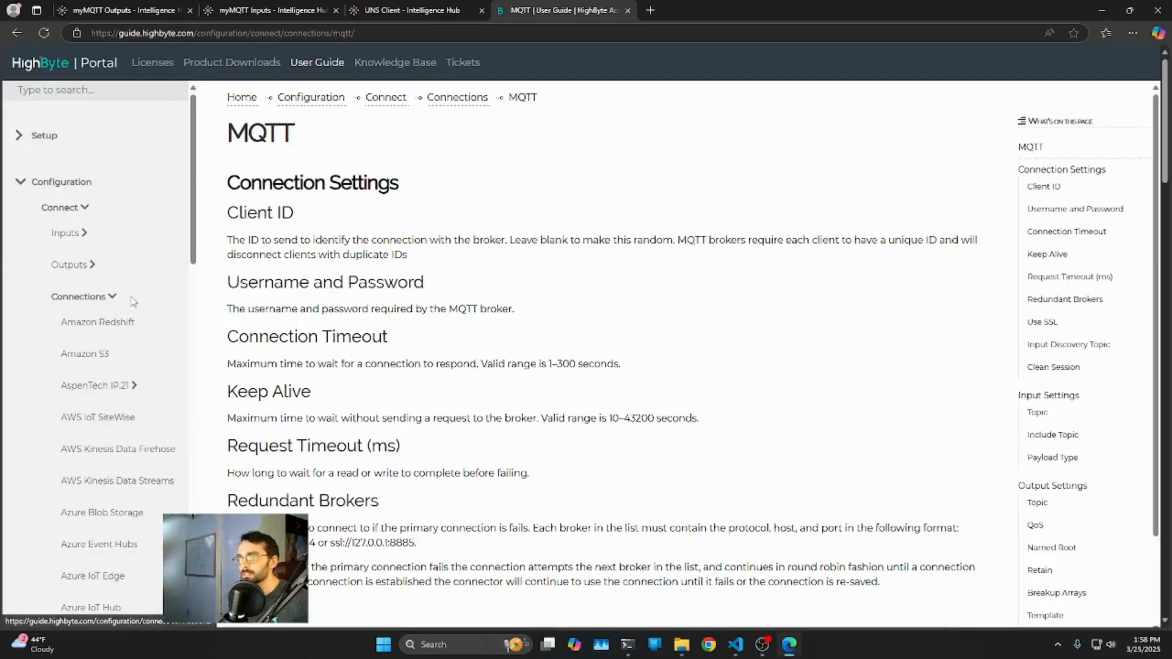
Read the Connection Settings on the MQTT guide page, including Username and Password, Redundant Brokers and Use SSL
{"action": "scroll", "coordinate": [130, 301], "scroll_direction": "down", "scroll_amount": 10}
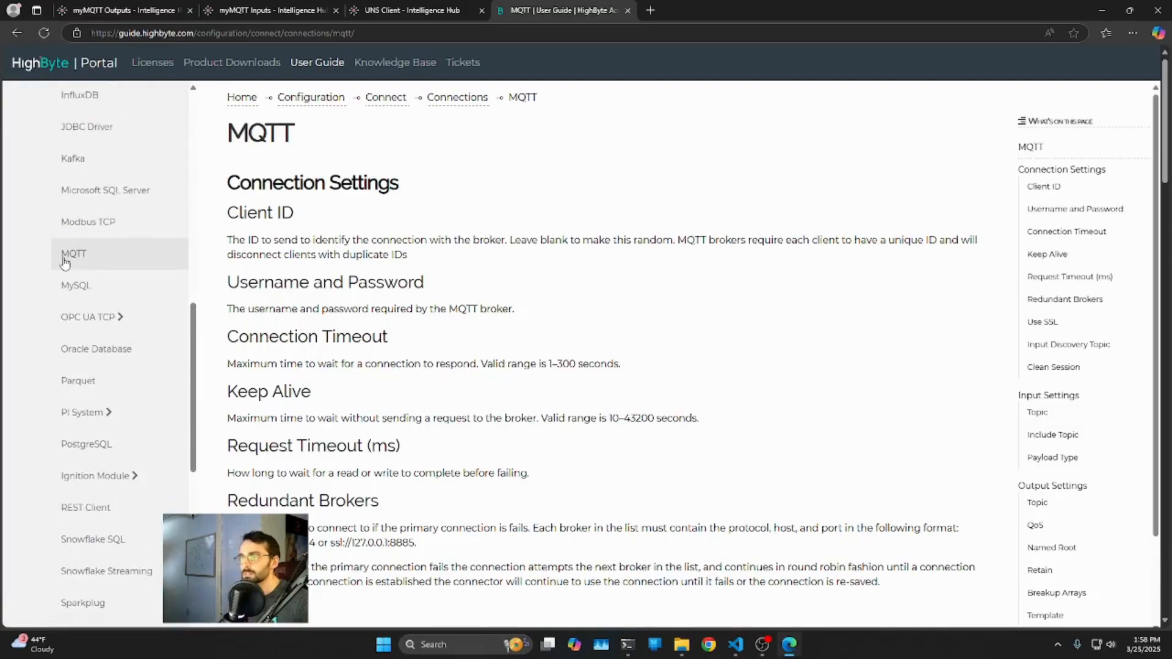
{"action": "scroll", "coordinate": [396, 193], "scroll_direction": "down", "scroll_amount": 1}
{"action": "scroll", "coordinate": [396, 193], "scroll_direction": "up", "scroll_amount": 1}
{"action": "left_click_drag", "start_coordinate": [253, 241], "coordinate": [414, 249]}
{"action": "scroll", "coordinate": [397, 241], "scroll_direction": "down", "scroll_amount": 1}
{"action": "scroll", "coordinate": [387, 330], "scroll_direction": "down", "scroll_amount": 8}
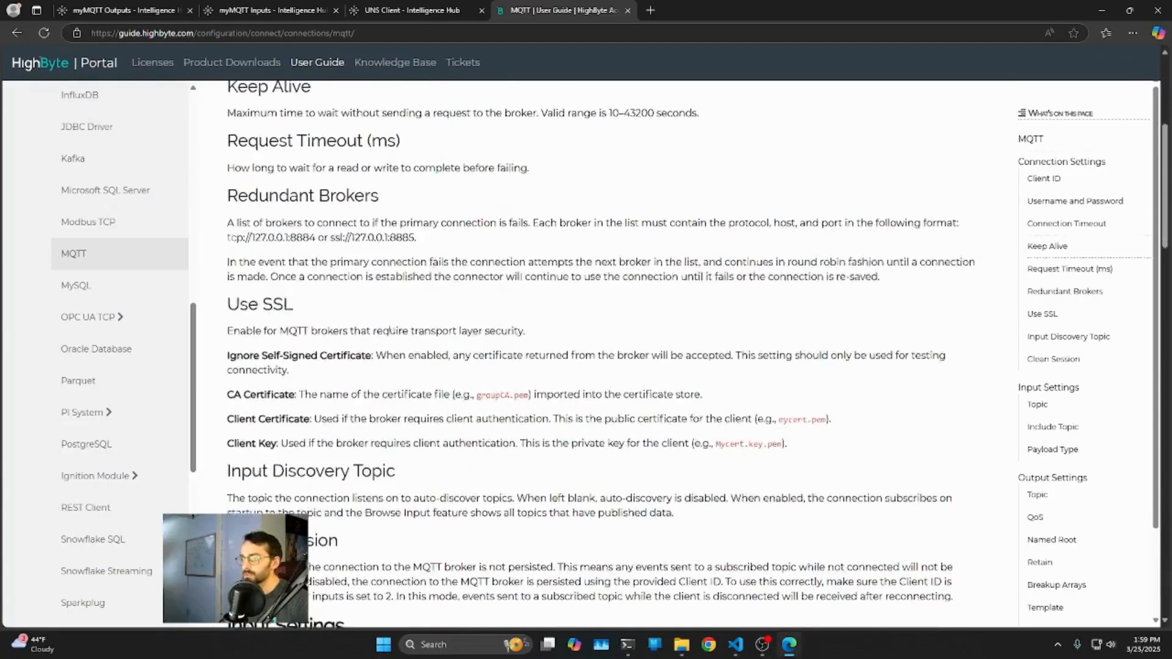
{"action": "left_click_drag", "start_coordinate": [234, 255], "coordinate": [449, 312]}
{"action": "left_click", "coordinate": [375, 310]}
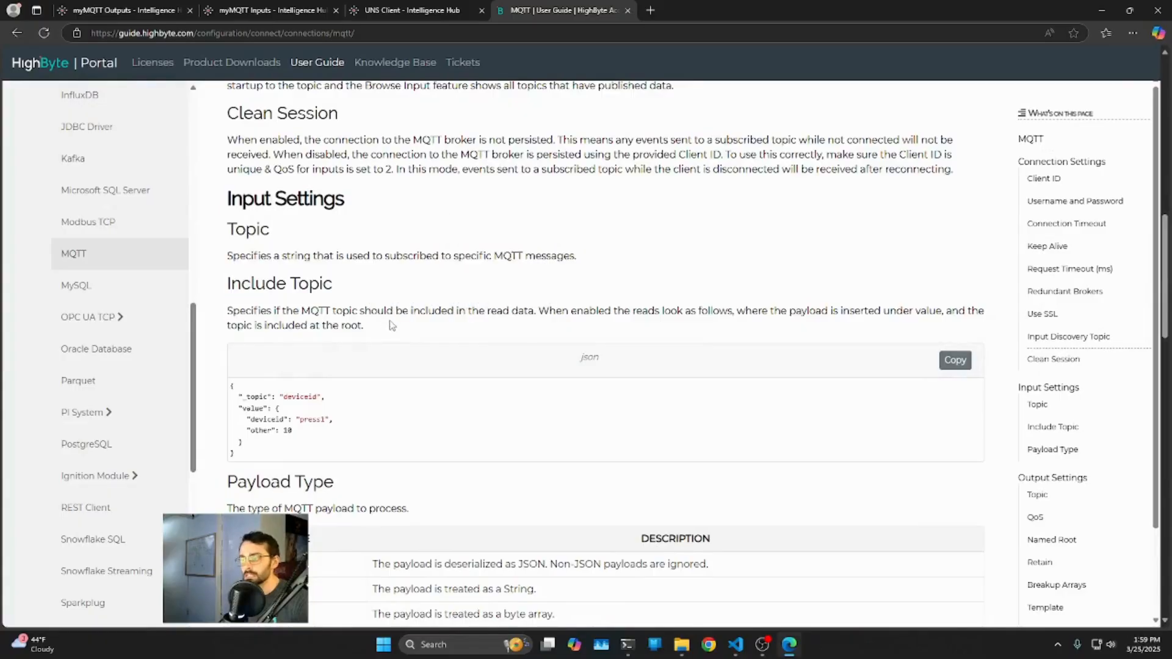
Read the Input Settings on the MQTT guide page and the static and dynamic topic rules under Output Settings
{"action": "scroll", "coordinate": [391, 325], "scroll_direction": "down", "scroll_amount": 5}
{"action": "left_click_drag", "start_coordinate": [245, 202], "coordinate": [568, 316]}
{"action": "left_click", "coordinate": [598, 351]}
{"action": "scroll", "coordinate": [488, 375], "scroll_direction": "down", "scroll_amount": 2}
{"action": "scroll", "coordinate": [447, 325], "scroll_direction": "down", "scroll_amount": 3}
{"action": "scroll", "coordinate": [376, 214], "scroll_direction": "up", "scroll_amount": 1}
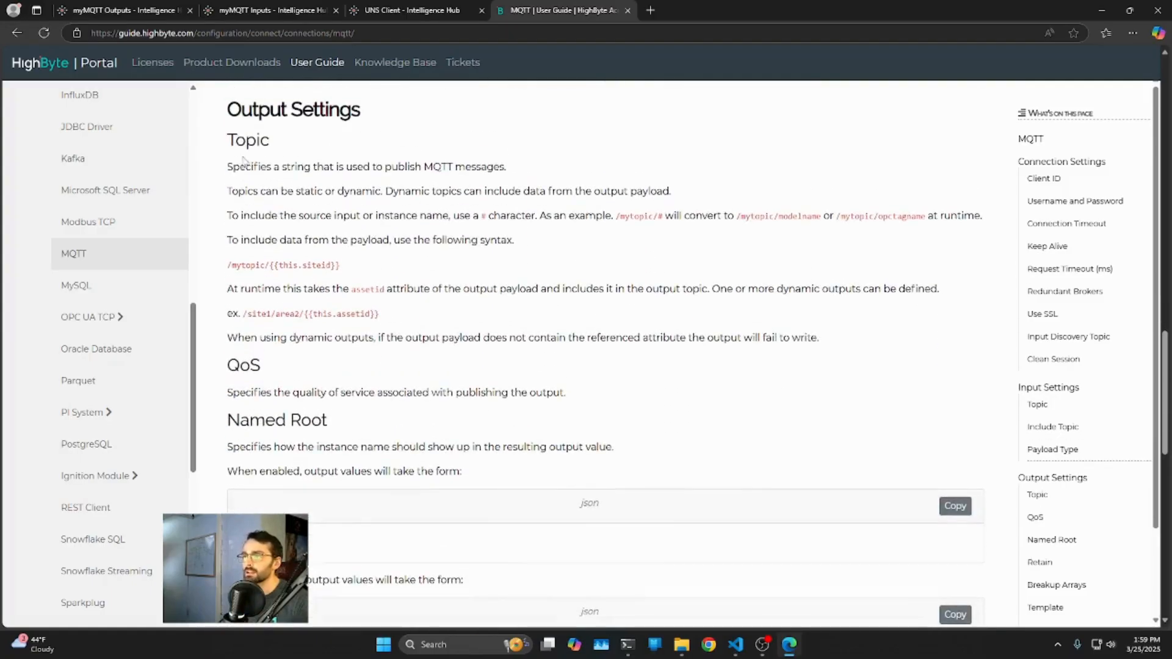
{"action": "left_click_drag", "start_coordinate": [246, 164], "coordinate": [452, 241]}
{"action": "left_click", "coordinate": [528, 252]}
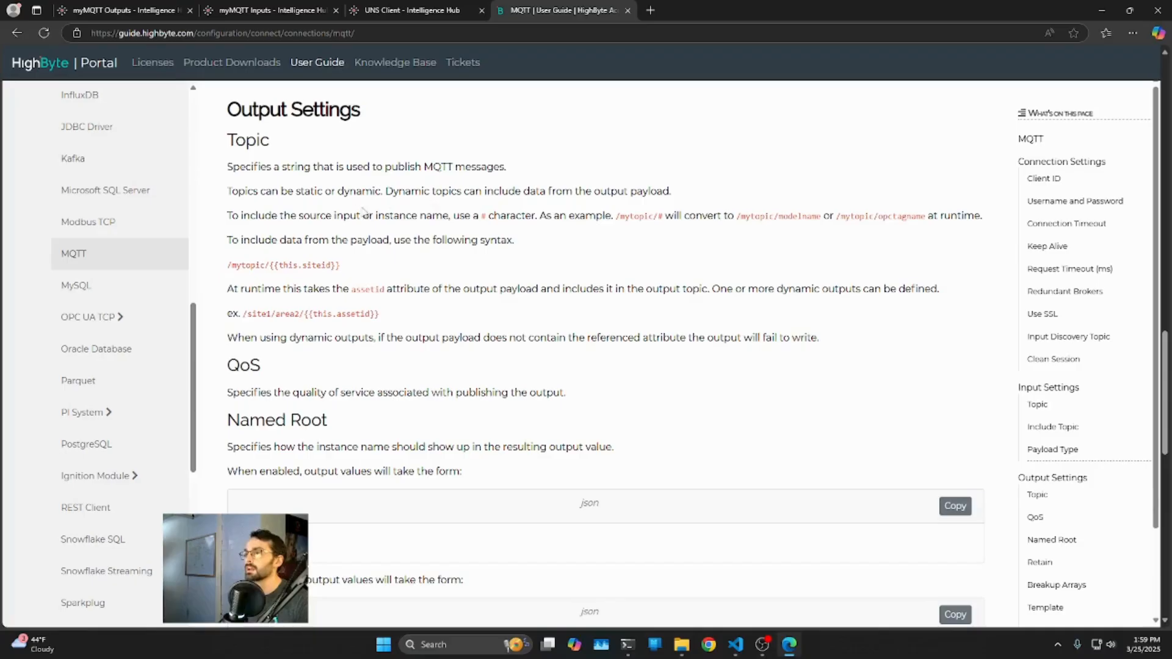
Go to the HighByte Knowledge Base, look at the HighByte Bot chat and close it
{"action": "left_click", "coordinate": [375, 67]}
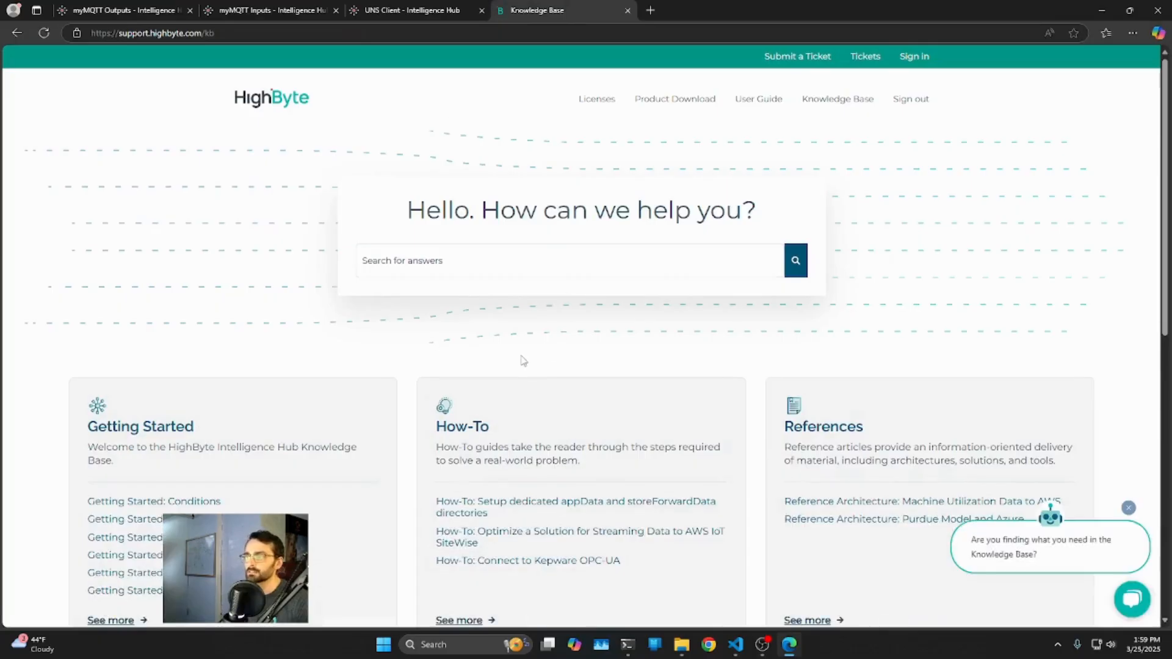
{"action": "scroll", "coordinate": [630, 350], "scroll_direction": "down", "scroll_amount": 2}
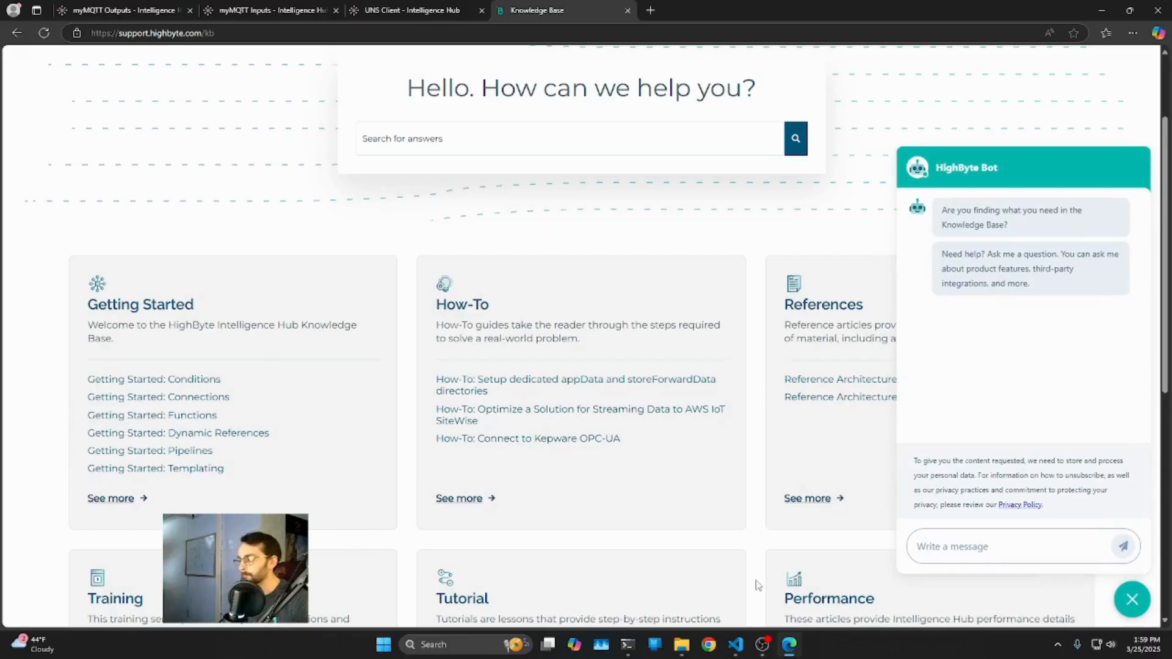
{"action": "right_click", "coordinate": [1102, 275]}
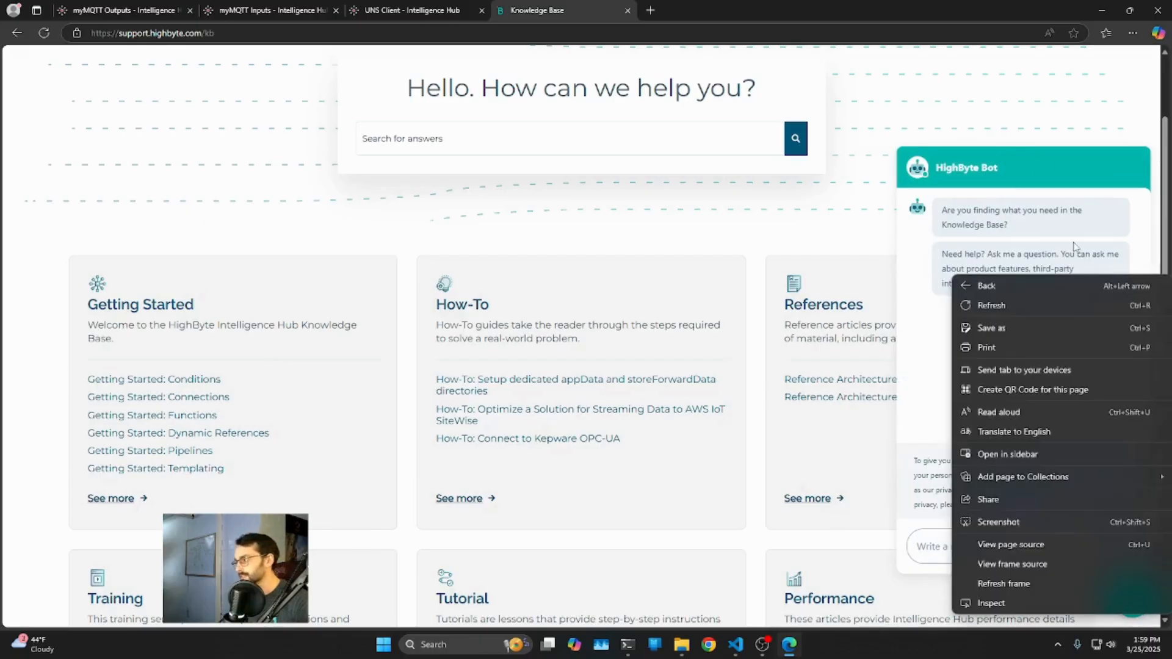
{"action": "left_click", "coordinate": [1008, 168]}
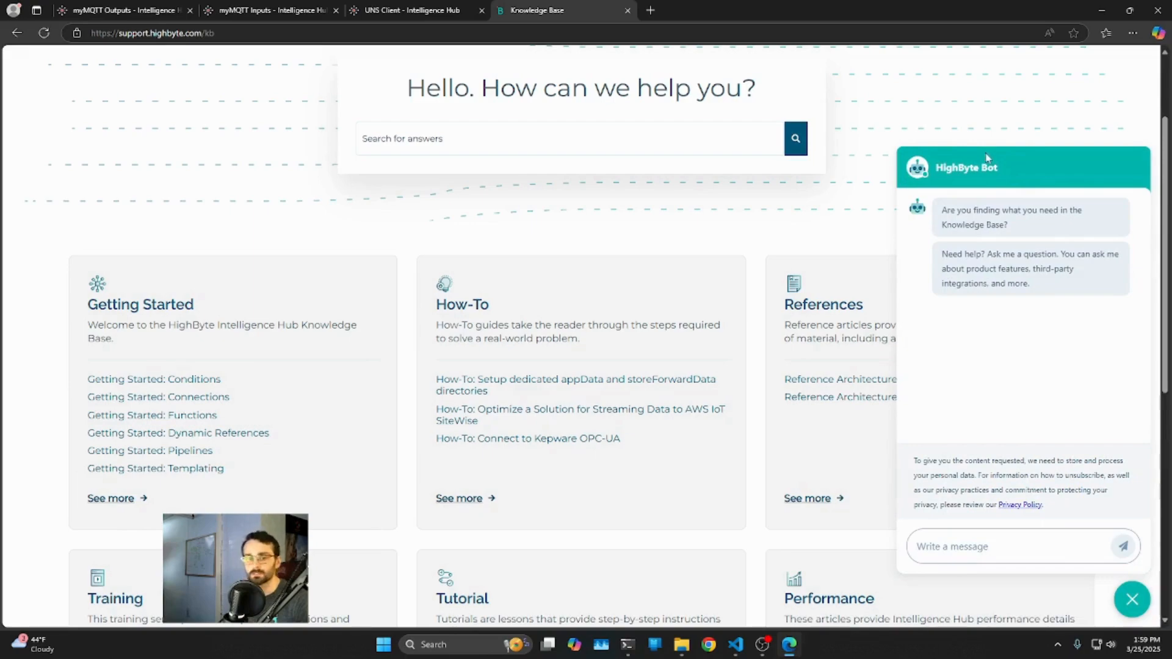
{"action": "left_click", "coordinate": [1132, 599]}
Browse the Knowledge Base article categories, such as Getting Started, How-To, References, Training and Tutorial
{"action": "scroll", "coordinate": [712, 440], "scroll_direction": "down", "scroll_amount": 2}
{"action": "scroll", "coordinate": [684, 421], "scroll_direction": "up", "scroll_amount": 4}
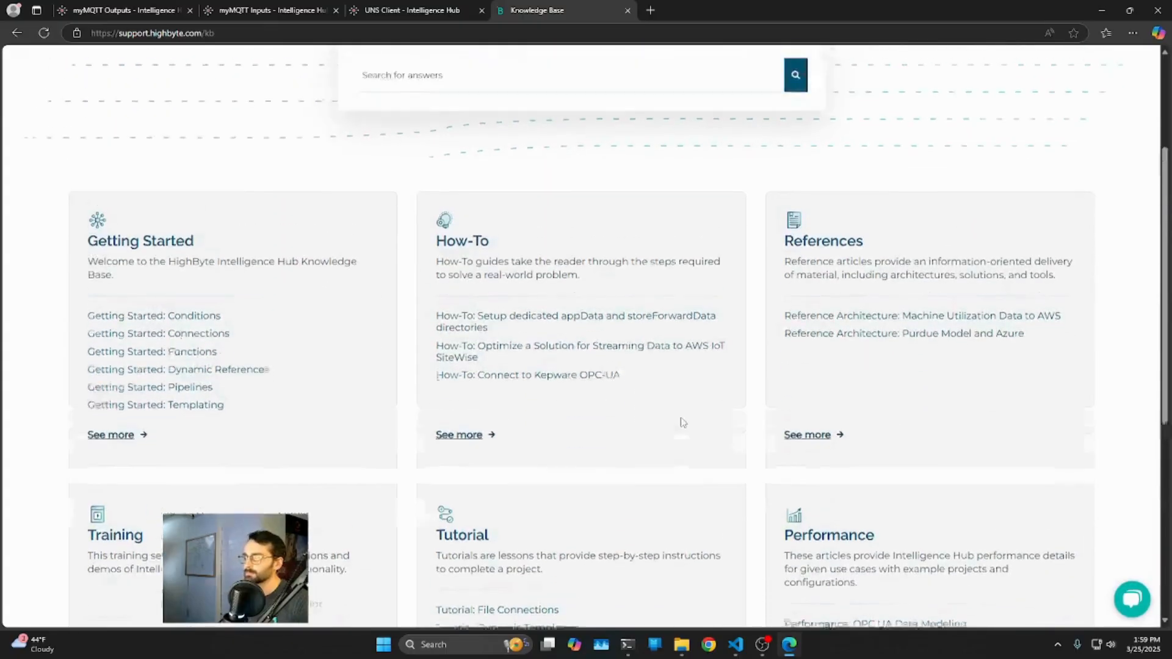
{"action": "left_click", "coordinate": [439, 259]}
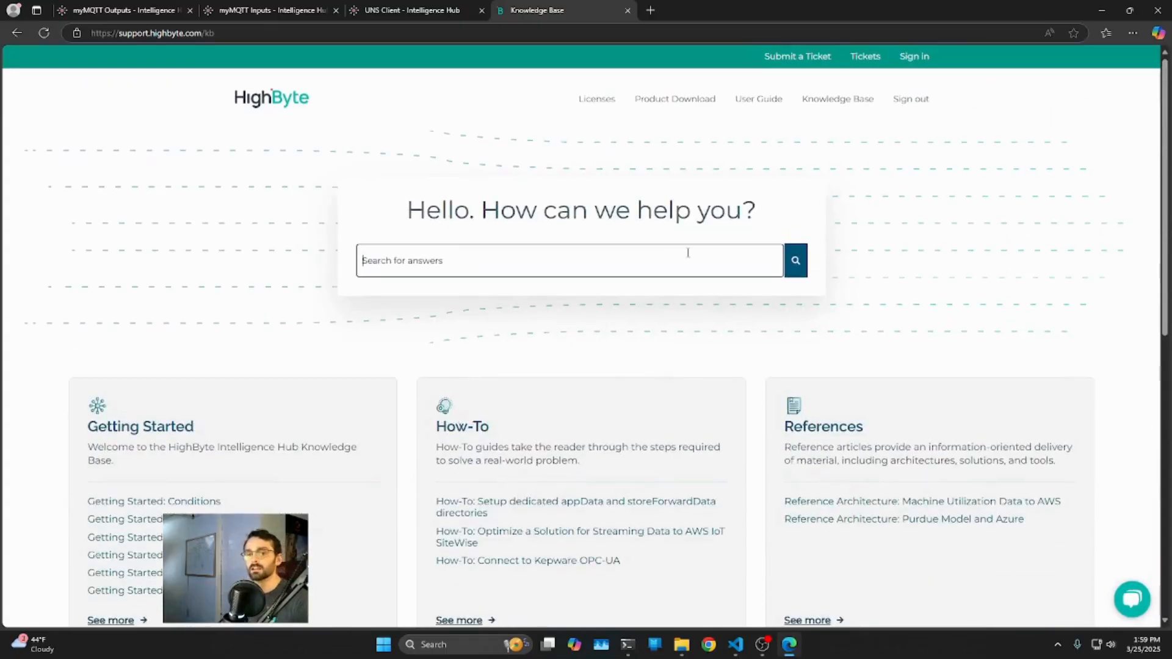
{"action": "scroll", "coordinate": [688, 252], "scroll_direction": "down", "scroll_amount": 4}
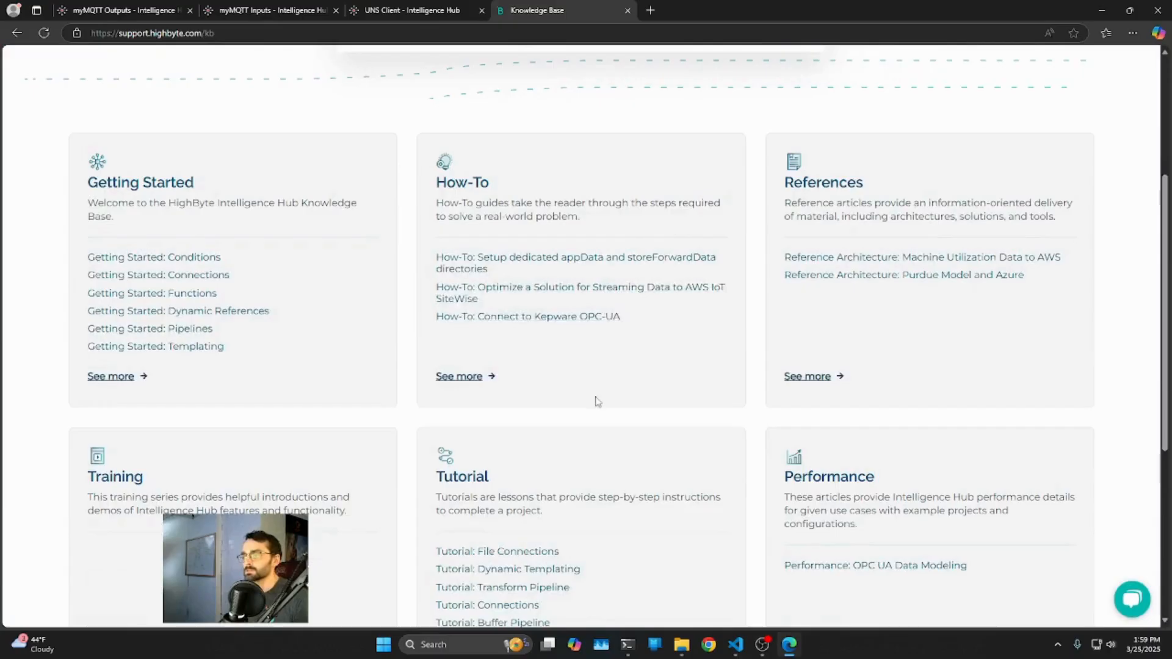
{"action": "scroll", "coordinate": [592, 400], "scroll_direction": "down", "scroll_amount": 2}
{"action": "scroll", "coordinate": [615, 487], "scroll_direction": "up", "scroll_amount": 4}
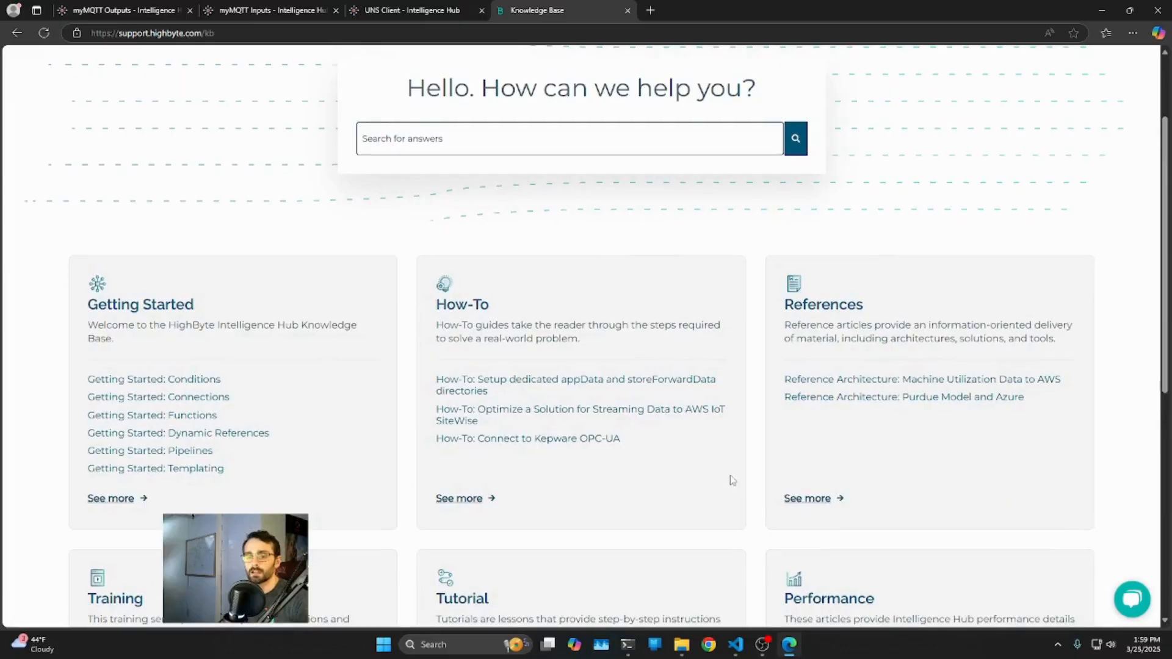
Search the Knowledge Base for "PI" and read through the reference solution "AVEVA PI System PI Large Number of Assets"
{"action": "type", "text": "PI"}
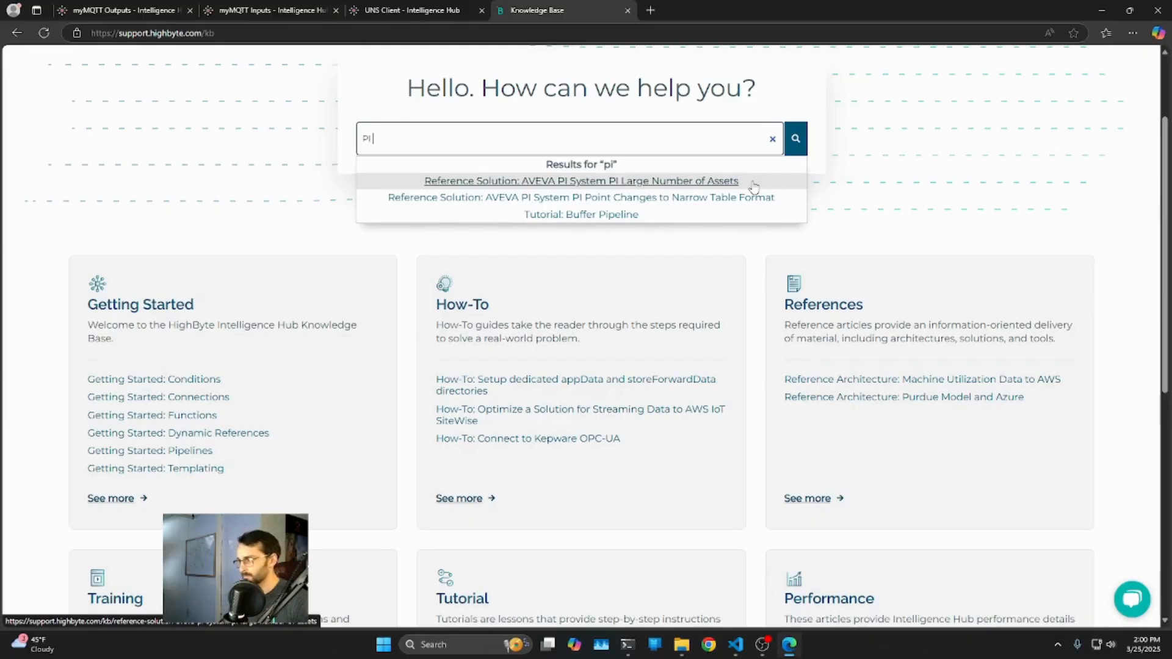
{"action": "left_click", "coordinate": [687, 197]}
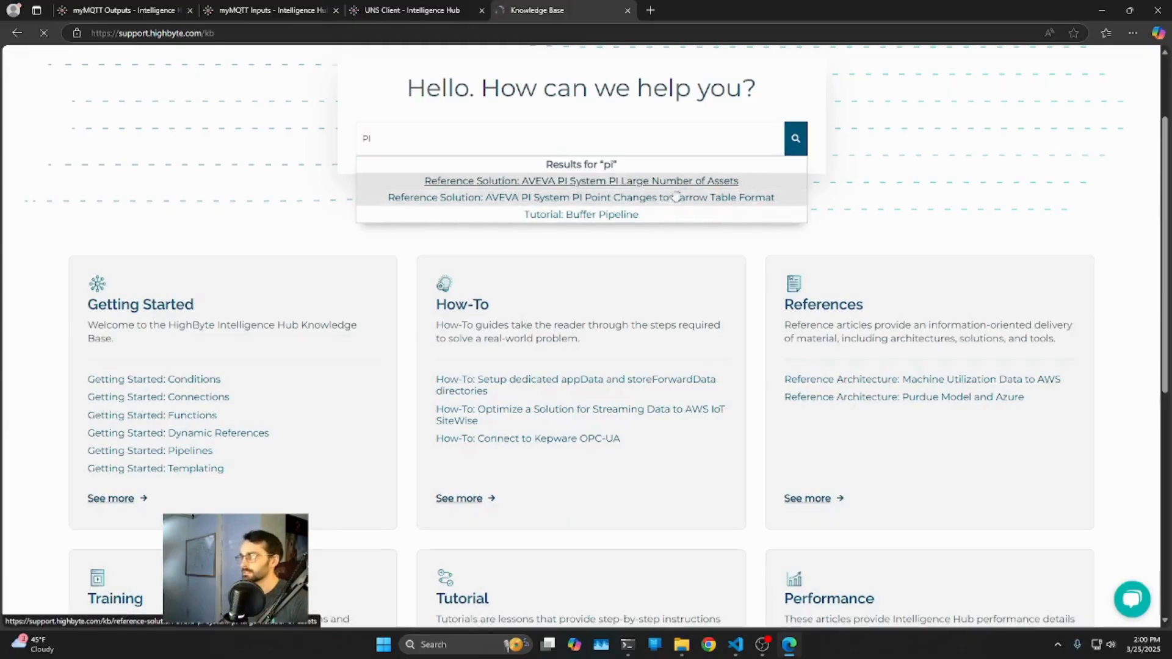
{"action": "left_click", "coordinate": [464, 181]}
{"action": "scroll", "coordinate": [595, 315], "scroll_direction": "down", "scroll_amount": 3}
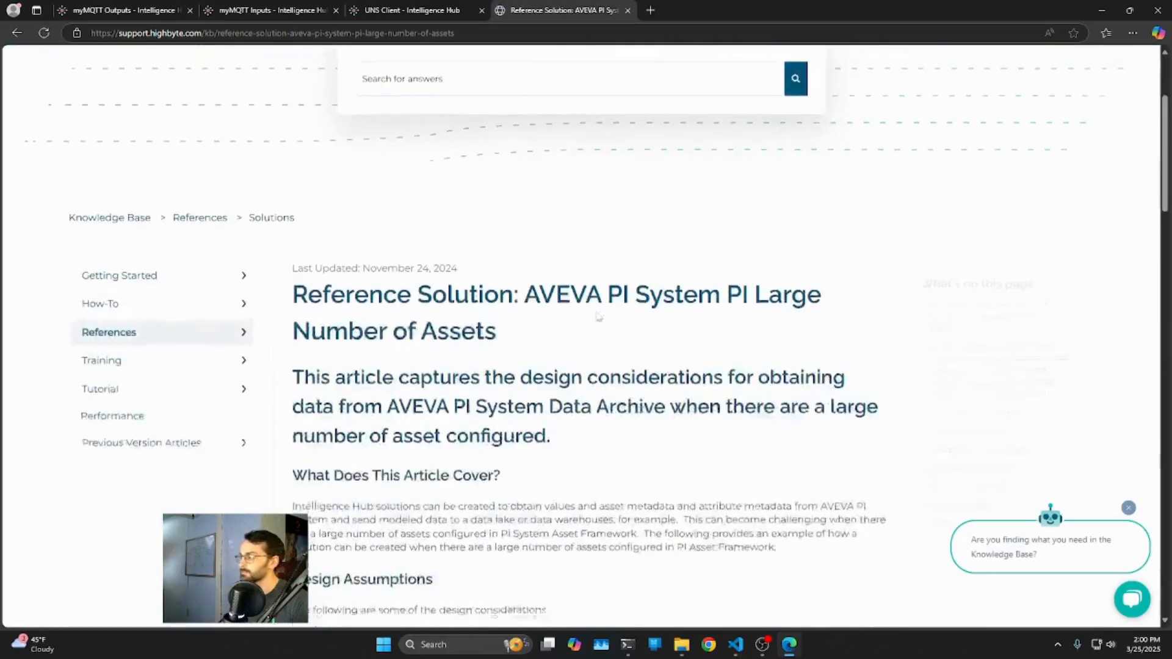
{"action": "scroll", "coordinate": [591, 316], "scroll_direction": "down", "scroll_amount": 3}
{"action": "scroll", "coordinate": [554, 91], "scroll_direction": "down", "scroll_amount": 3}
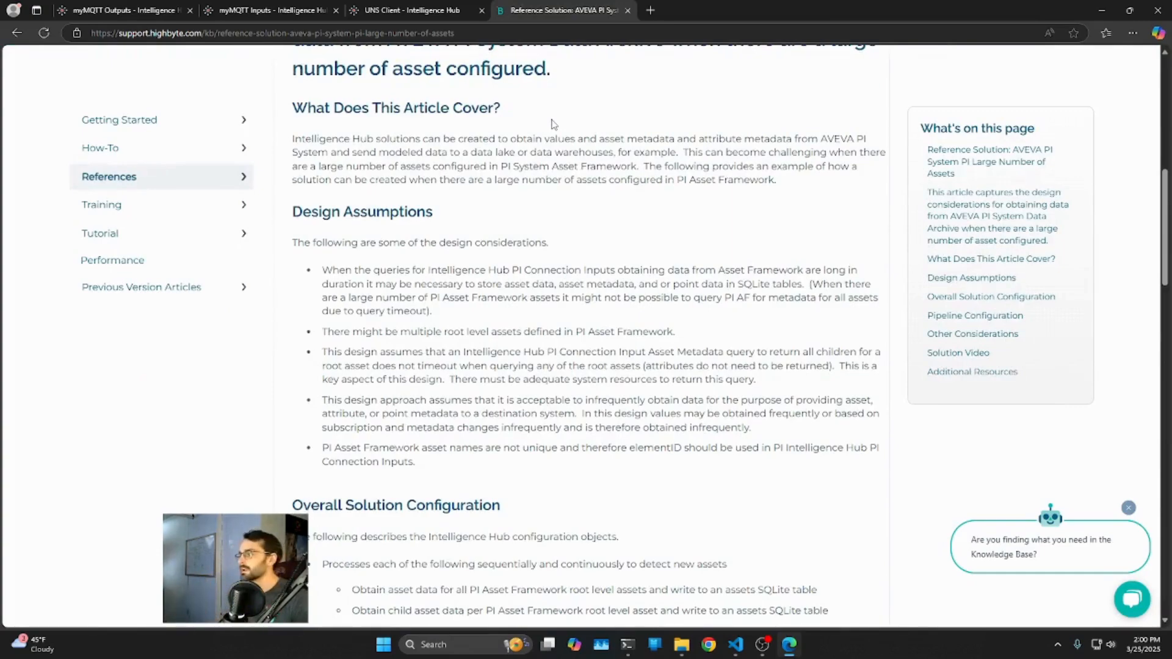
{"action": "left_click_drag", "start_coordinate": [1164, 205], "coordinate": [1147, 91]}
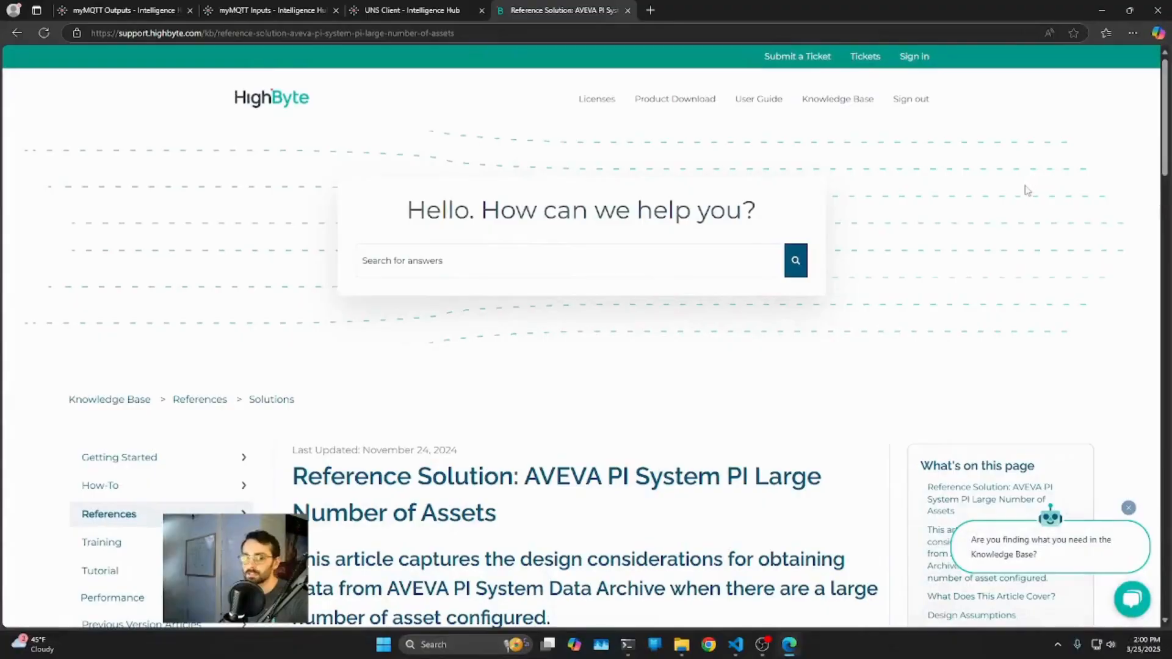